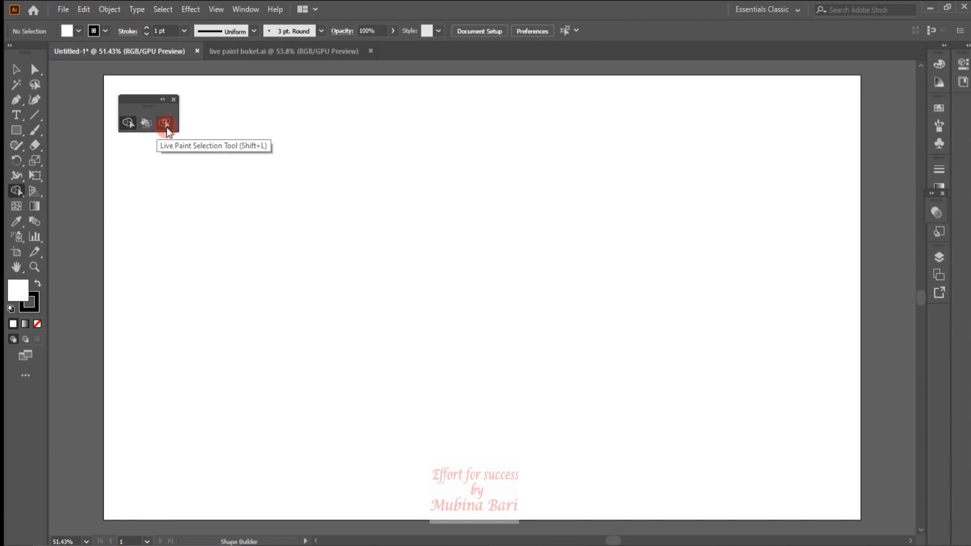
{"action": "left_click", "coordinate": [108, 8]}
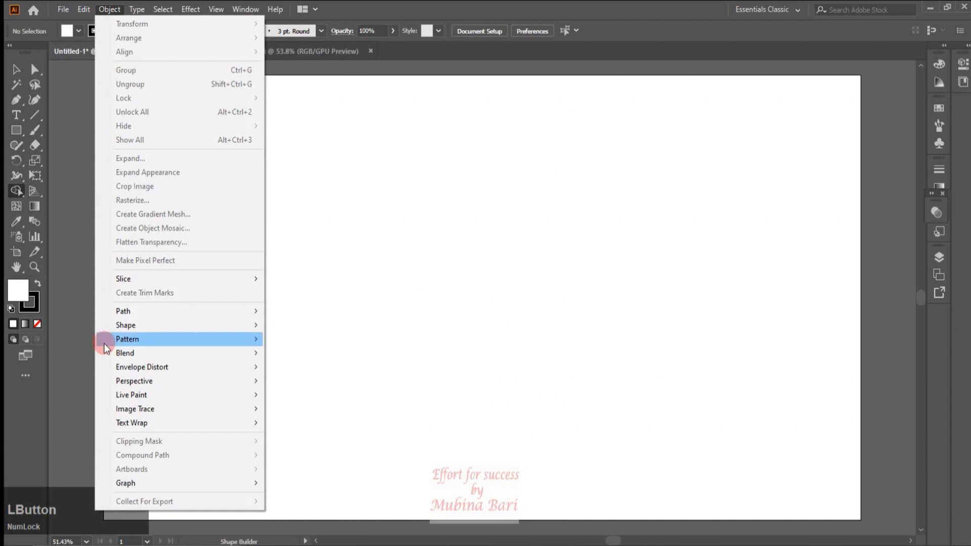
{"action": "mouse_move", "coordinate": [112, 393]}
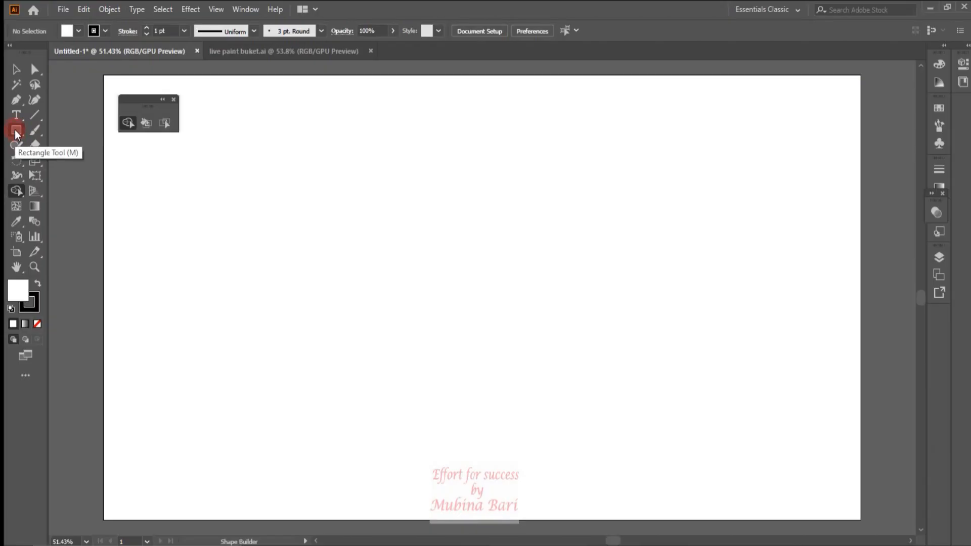
- Draw an ellipse of about 217 by 226 px in the left half of the artboard
{"action": "left_click", "coordinate": [14, 130]}
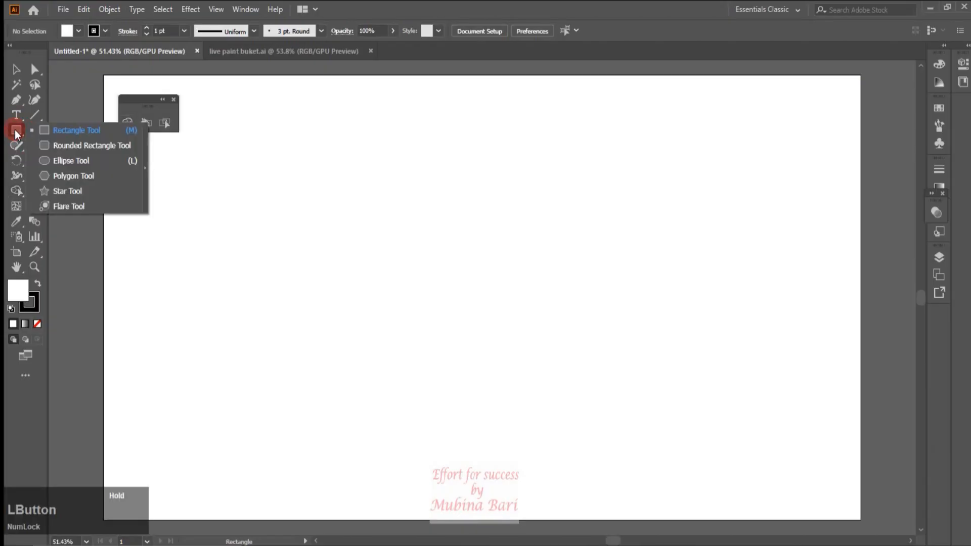
{"action": "left_click", "coordinate": [60, 164]}
{"action": "left_click_drag", "start_coordinate": [222, 240], "coordinate": [308, 334]}
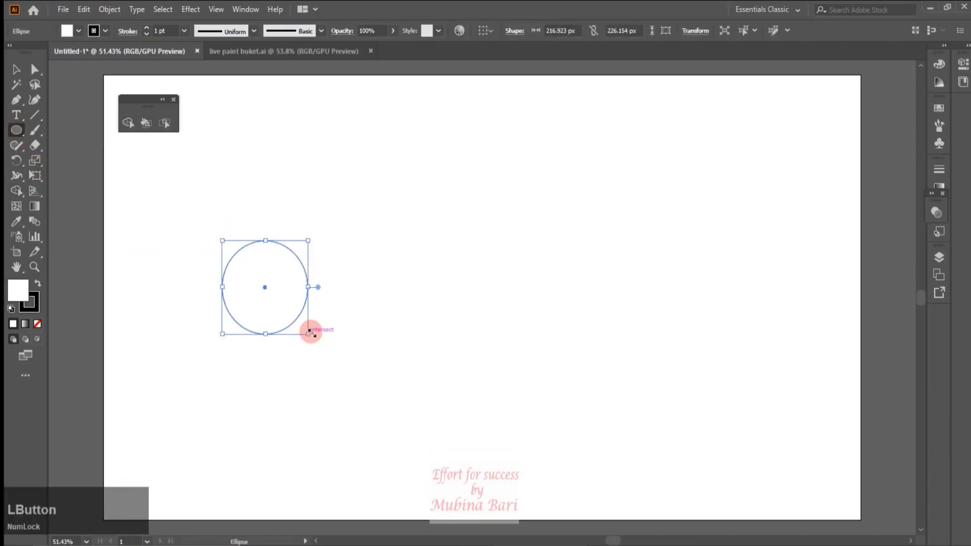
- Duplicate the ellipse twice, one copy beside it and one below, so all three overlap in a trefoil arrangement
{"action": "left_click", "coordinate": [16, 68]}
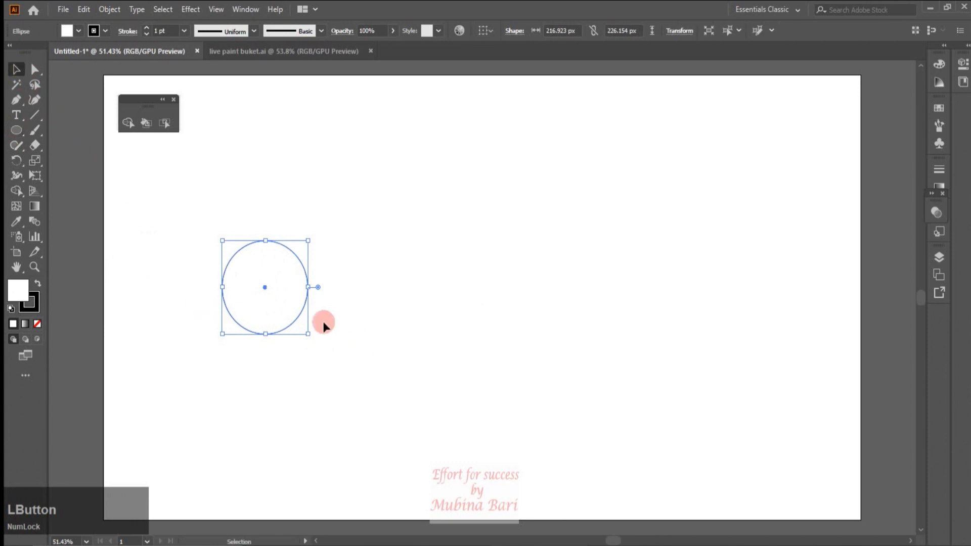
{"action": "left_click_drag", "start_coordinate": [301, 312], "coordinate": [310, 375]}
{"action": "key", "text": "shift"}
{"action": "left_click", "coordinate": [337, 363]}
{"action": "left_click", "coordinate": [349, 439]}
{"action": "left_click_drag", "start_coordinate": [167, 206], "coordinate": [398, 397]}
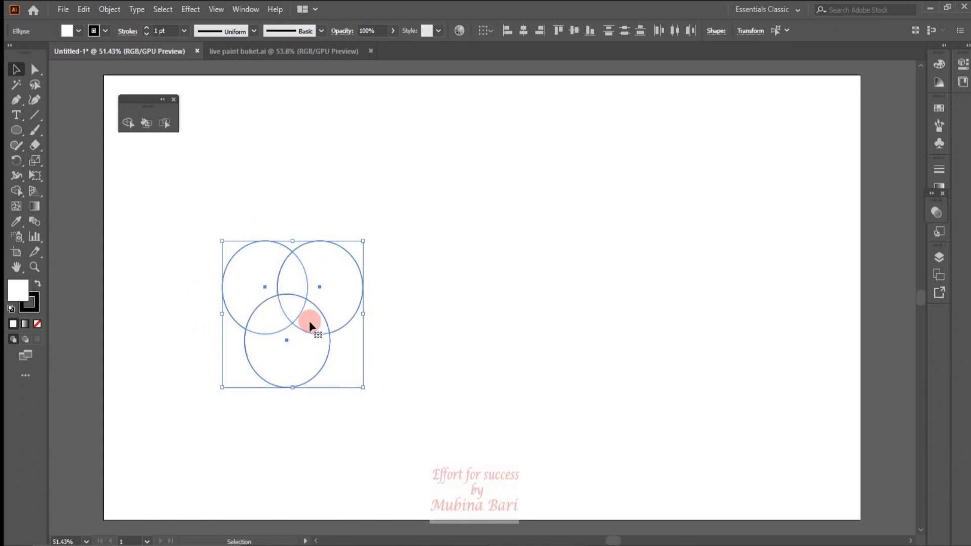
{"action": "left_click", "coordinate": [267, 142]}
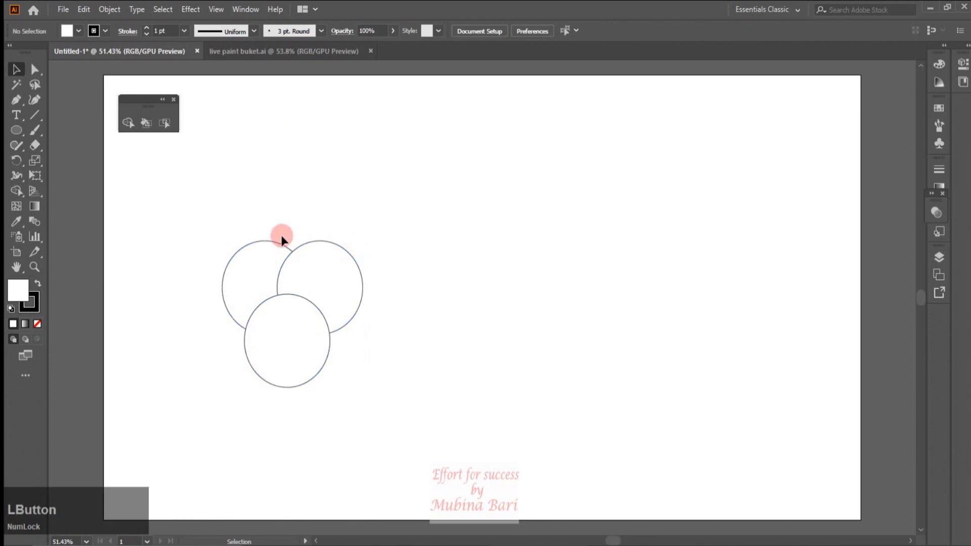
- Try a solid blue fill on the lower circle and undo it
{"action": "left_click", "coordinate": [288, 387]}
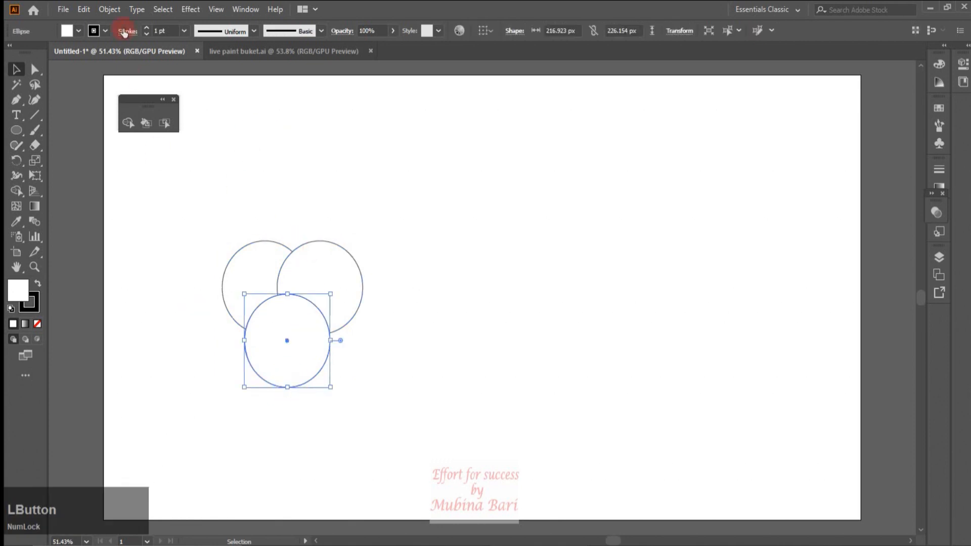
{"action": "left_click", "coordinate": [81, 31]}
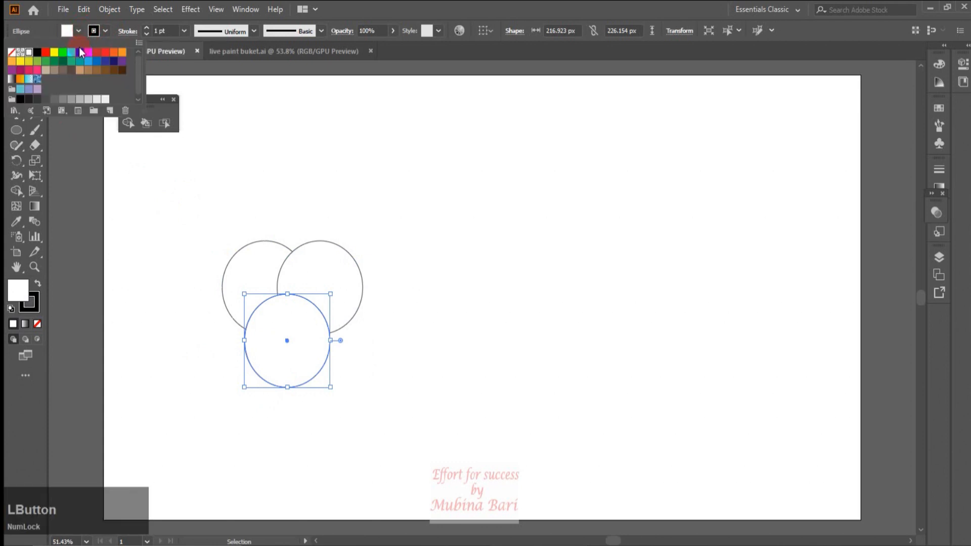
{"action": "left_click", "coordinate": [80, 52]}
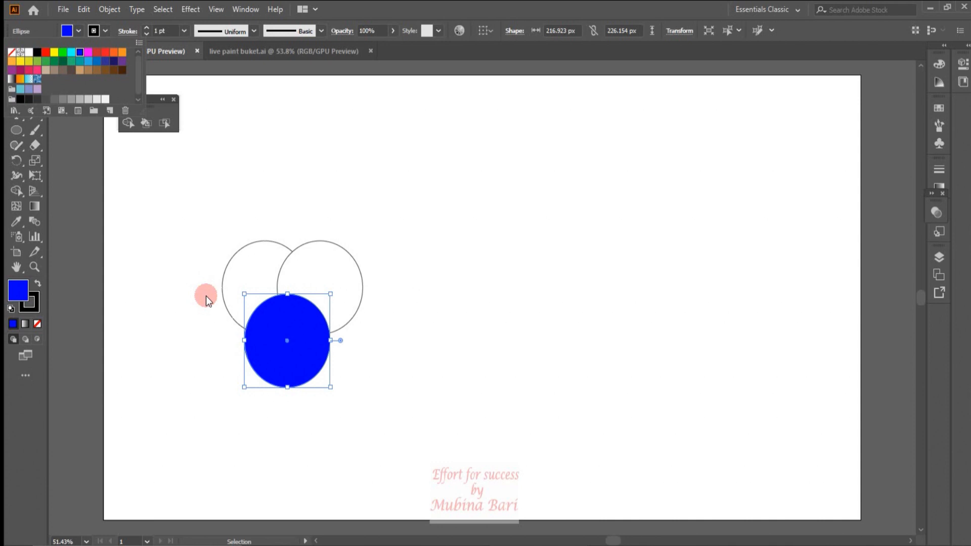
{"action": "key", "text": "ctrl+z"}
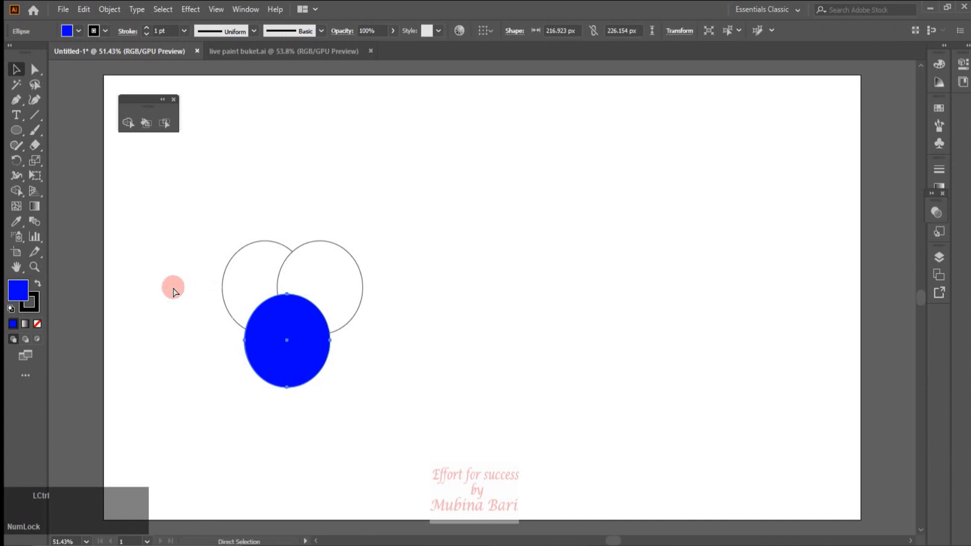
- Select all three overlapping circles and turn them into a Live Paint group with the Live Paint Bucket
{"action": "left_click_drag", "start_coordinate": [190, 207], "coordinate": [400, 390]}
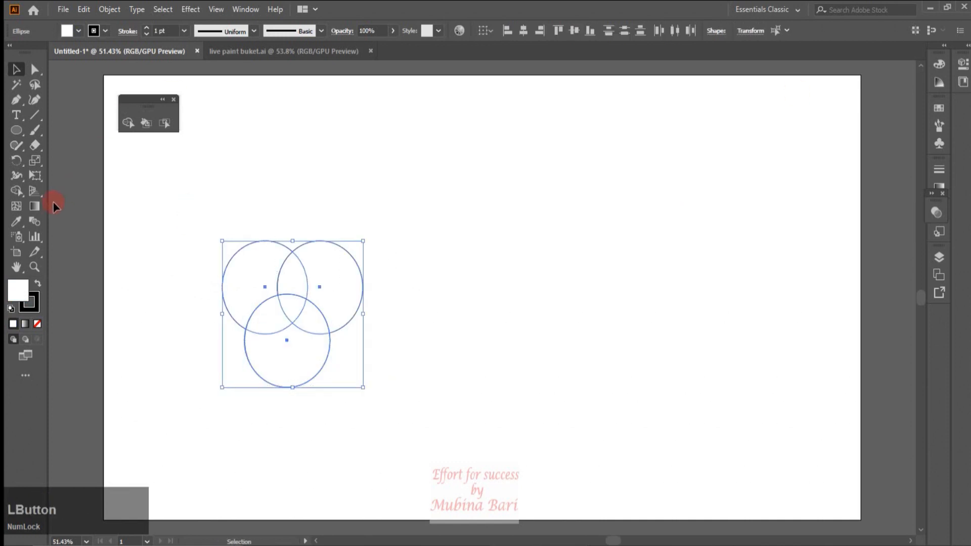
{"action": "left_click", "coordinate": [146, 124]}
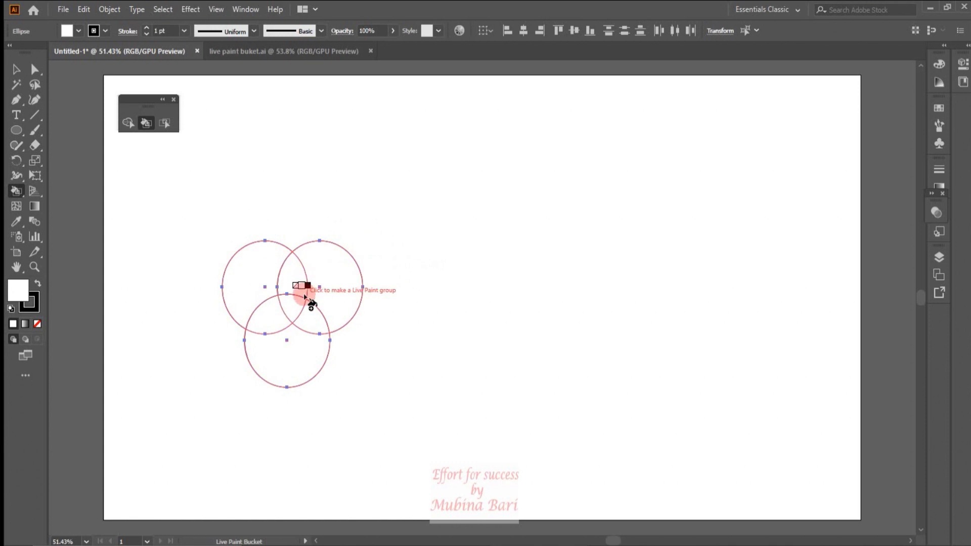
{"action": "left_click", "coordinate": [332, 288]}
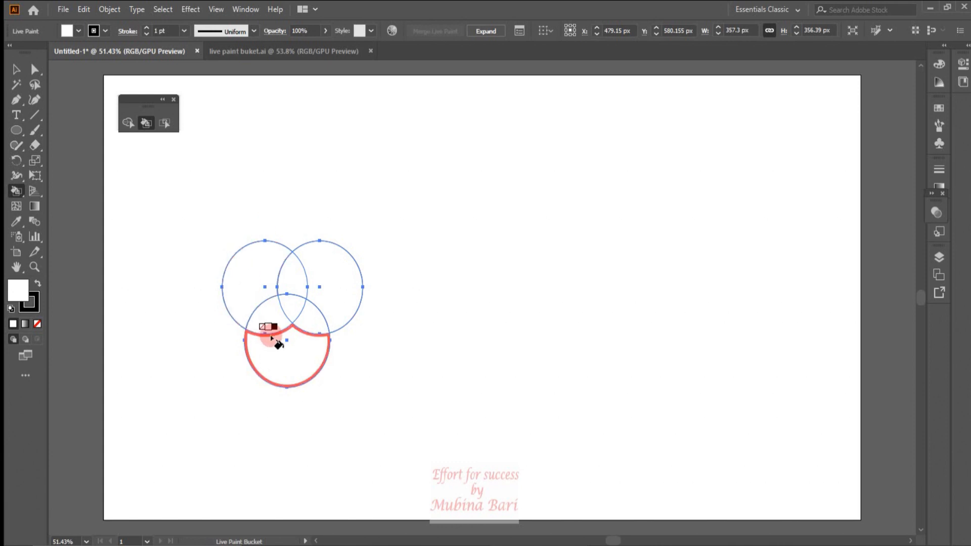
- Display the color swatches and set the bucket's fill first to cyan and finally to red
{"action": "left_click", "coordinate": [939, 108]}
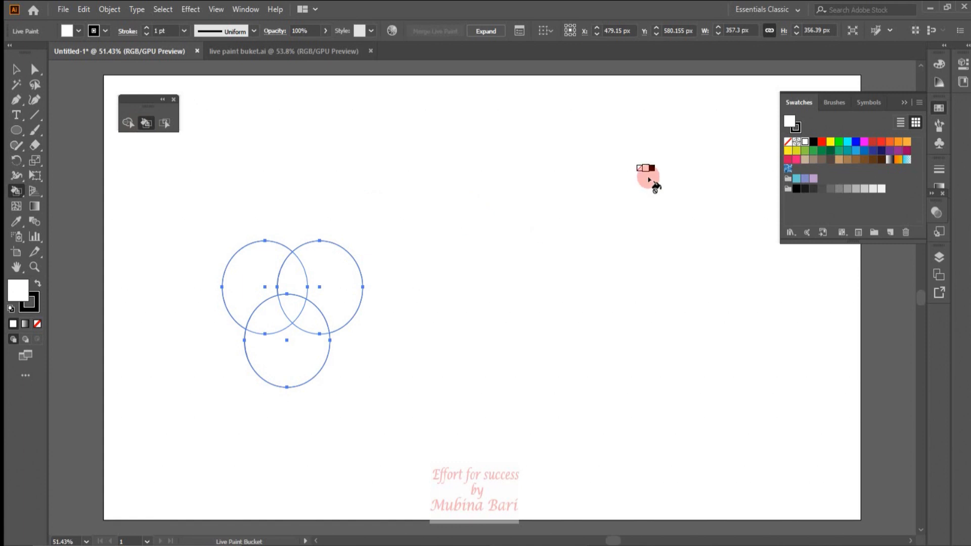
{"action": "left_click", "coordinate": [847, 142]}
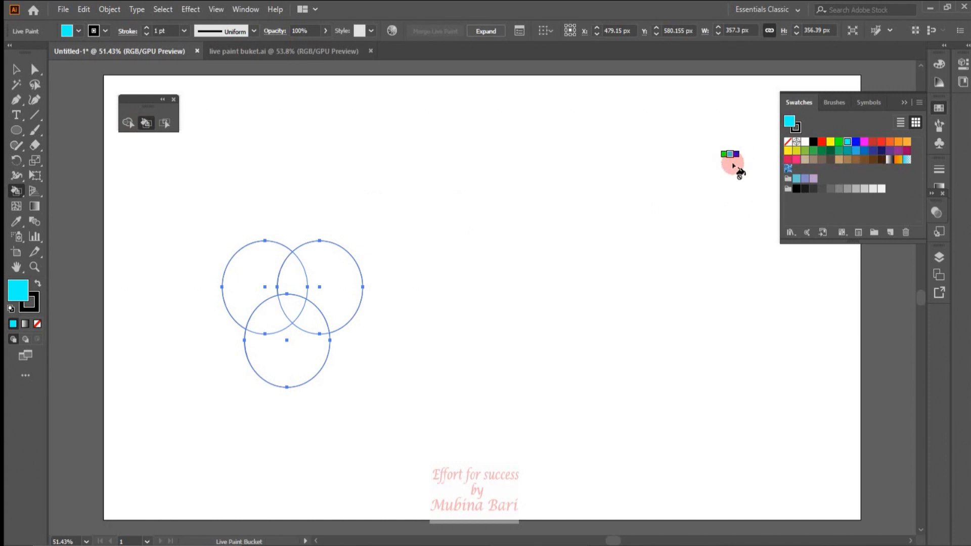
{"action": "left_click", "coordinate": [821, 143]}
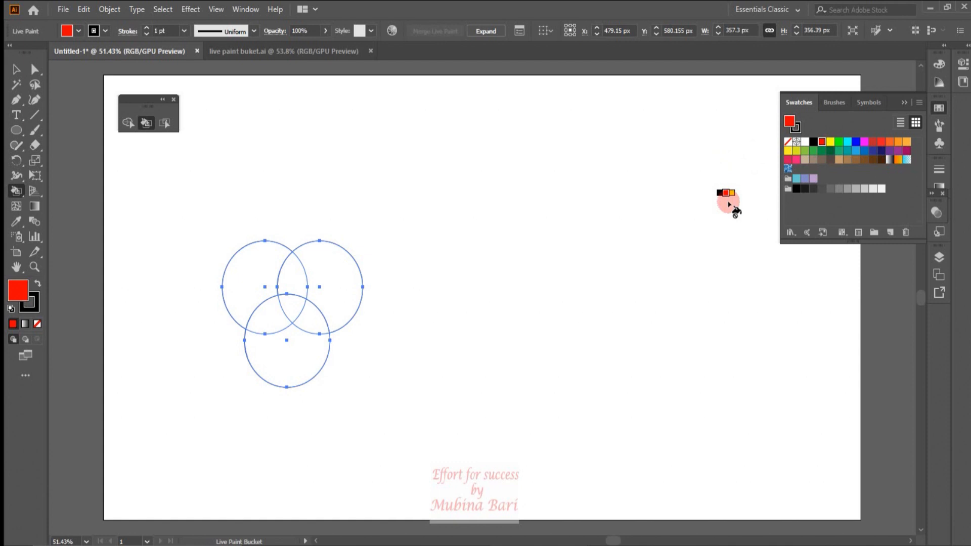
{"action": "left_click", "coordinate": [823, 142]}
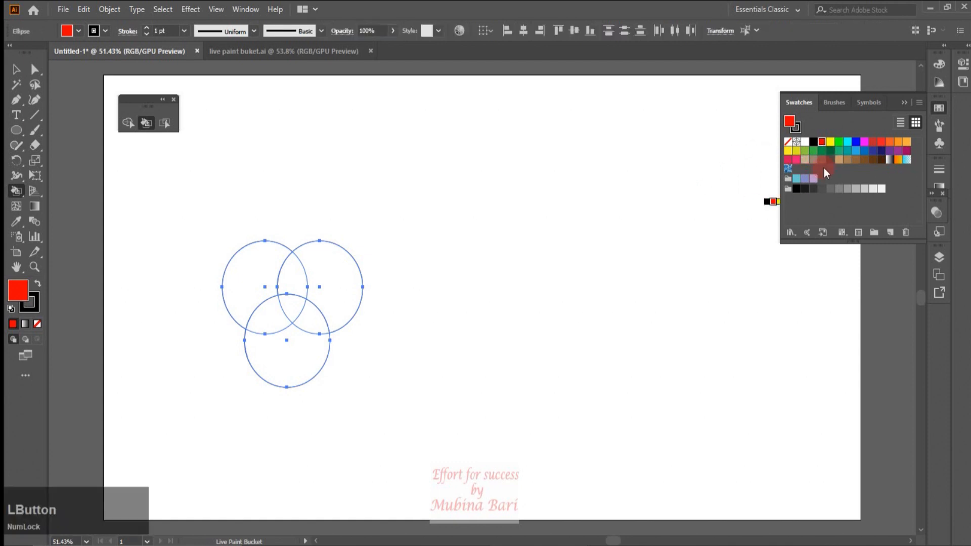
- Cycle the bucket's color to the light blue swatch of the first color group and fill the upper-right circle's outer region
{"action": "key", "text": "Right"}
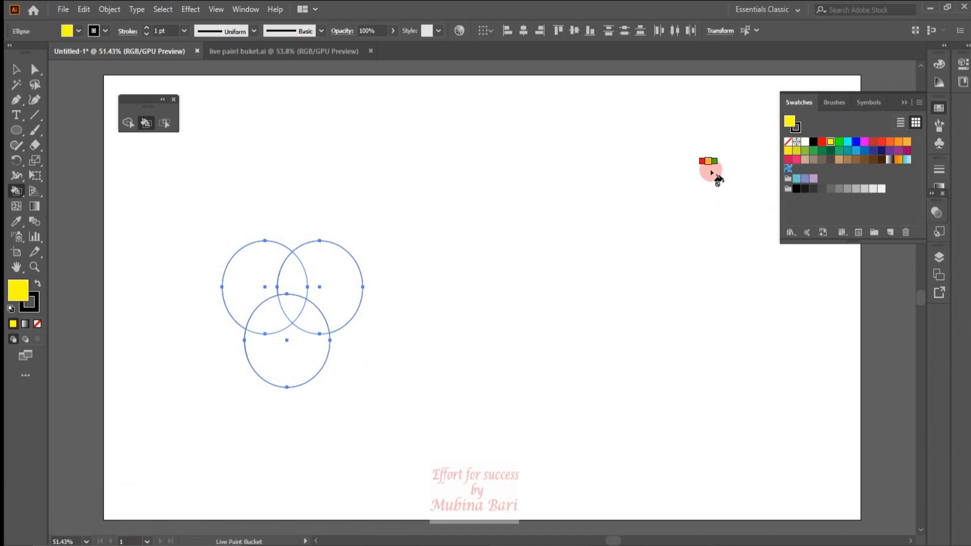
{"action": "key", "text": "Right"}
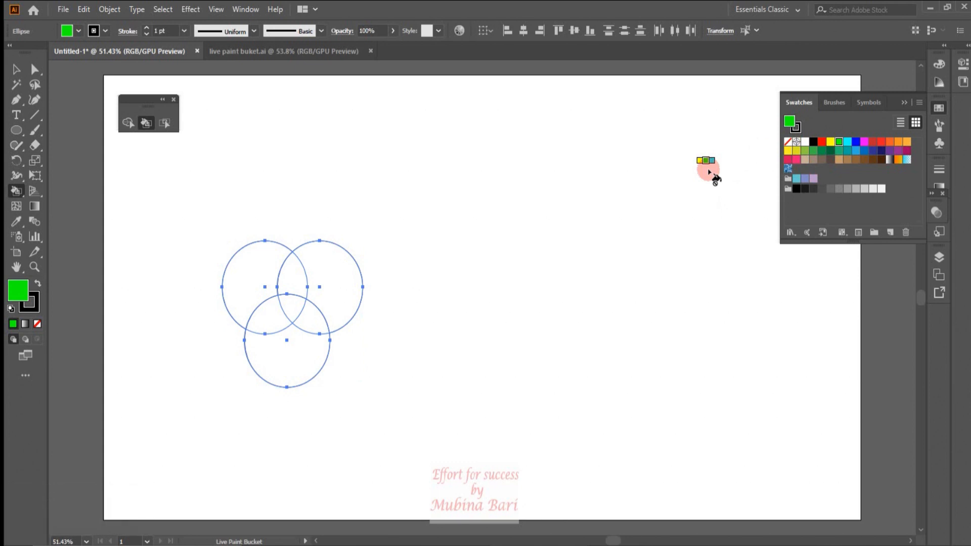
{"action": "key", "text": "Down"}
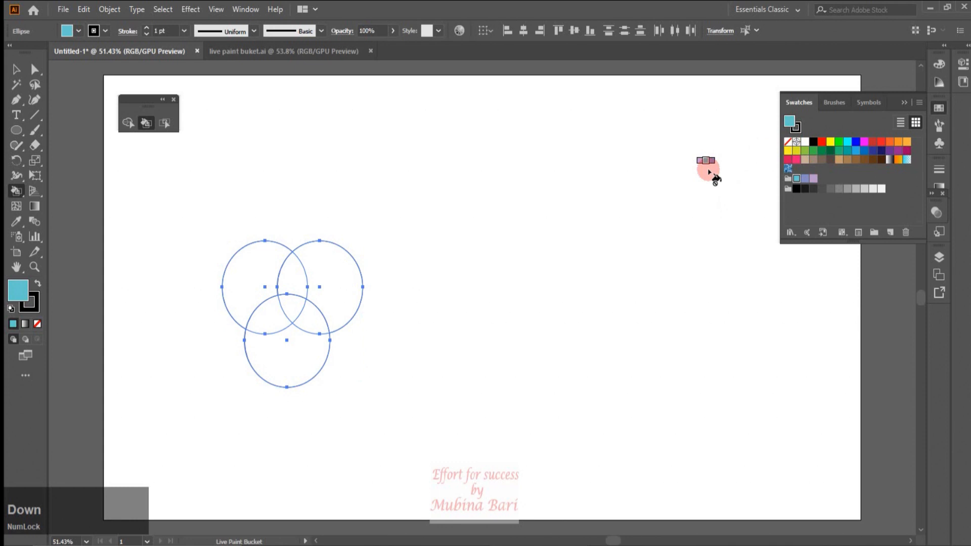
{"action": "key", "text": "Down"}
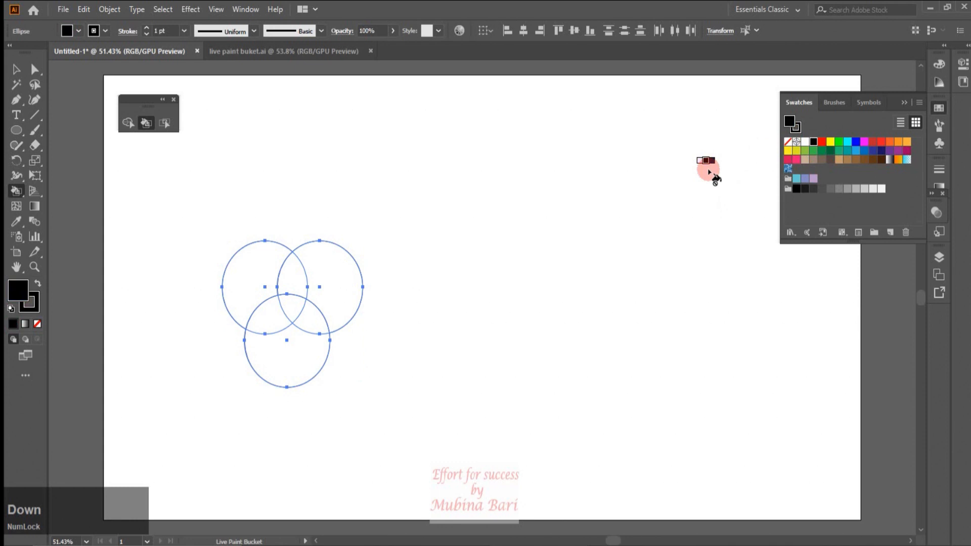
{"action": "key", "text": "Up"}
{"action": "key", "text": "Up"}
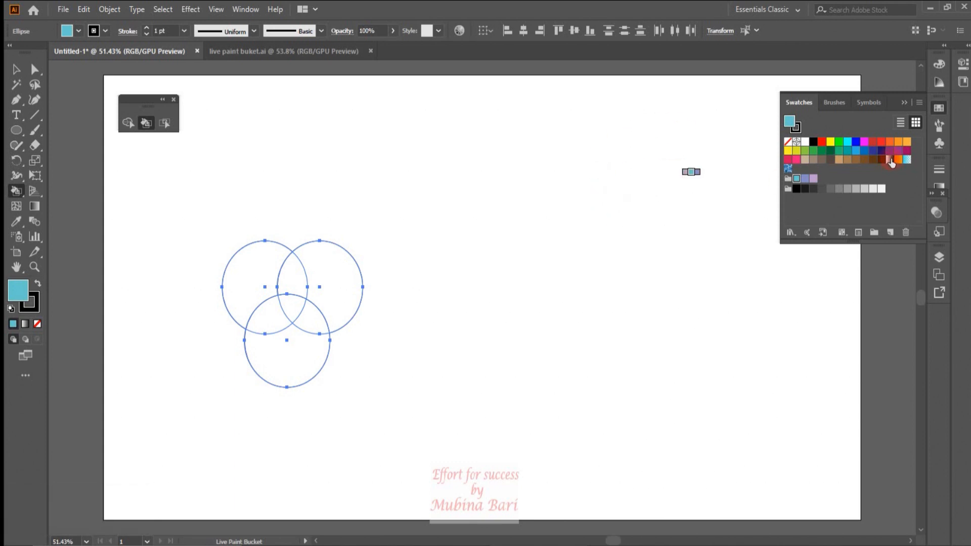
{"action": "left_click", "coordinate": [335, 289]}
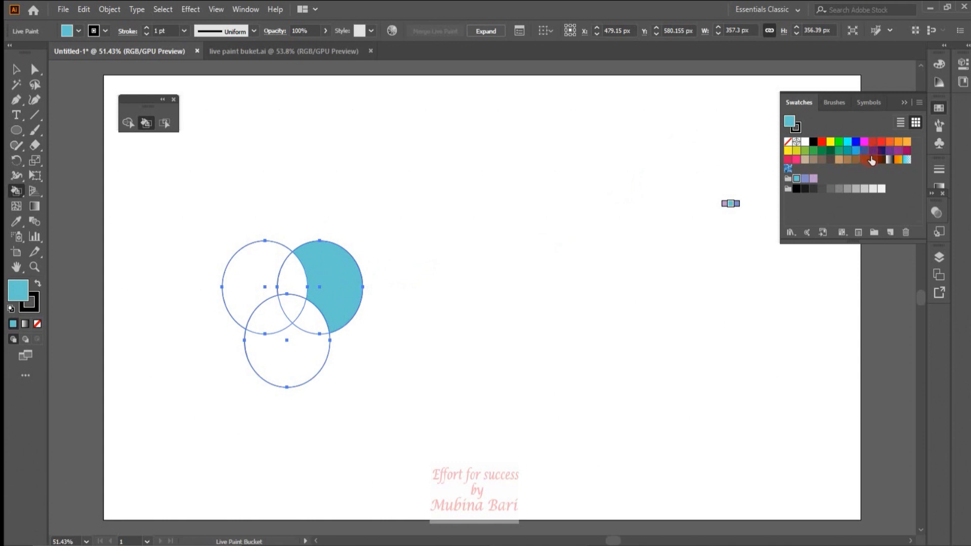
- Fill the lower circle's outer region with purple and the upper-left circle's outer region with dark navy
{"action": "left_click", "coordinate": [890, 151]}
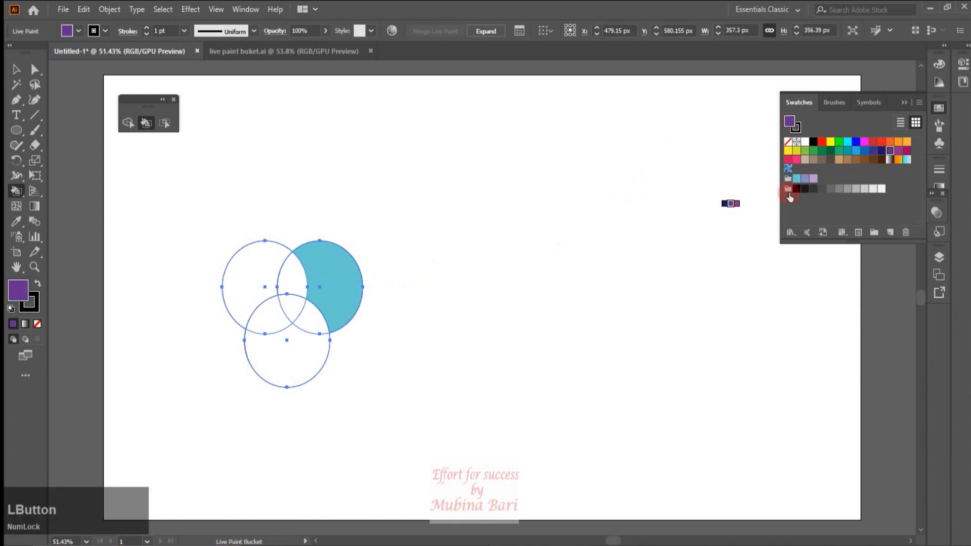
{"action": "left_click", "coordinate": [300, 358]}
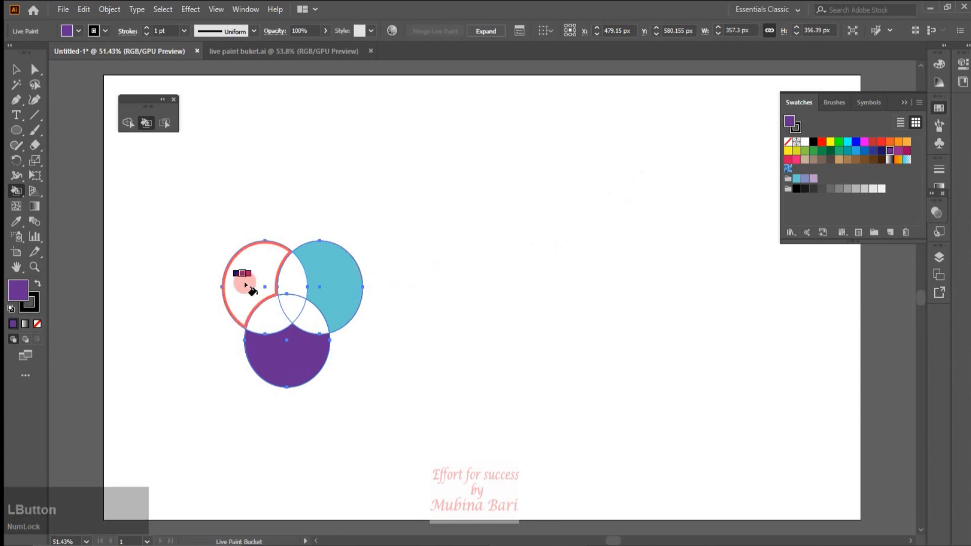
{"action": "key", "text": "Left"}
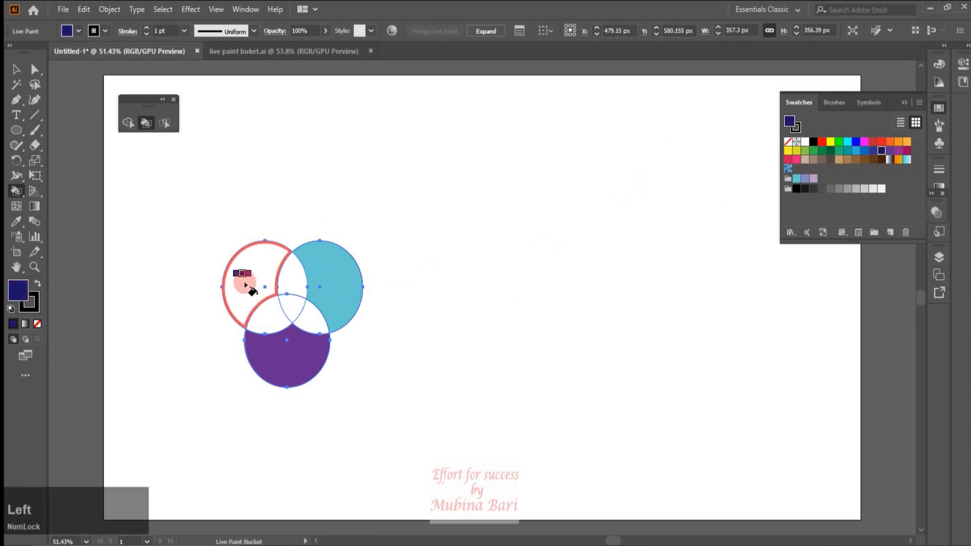
{"action": "left_click", "coordinate": [245, 285]}
- Fill the upper overlap with indigo, the lower-right overlap with medium blue, the center with bright blue and the lower-left overlap with teal
{"action": "key", "text": "Left"}
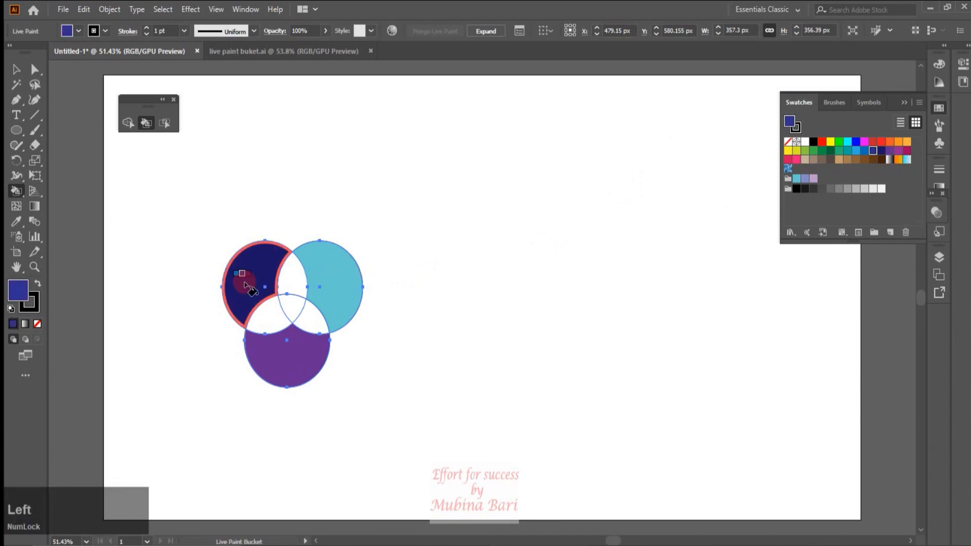
{"action": "left_click", "coordinate": [289, 284]}
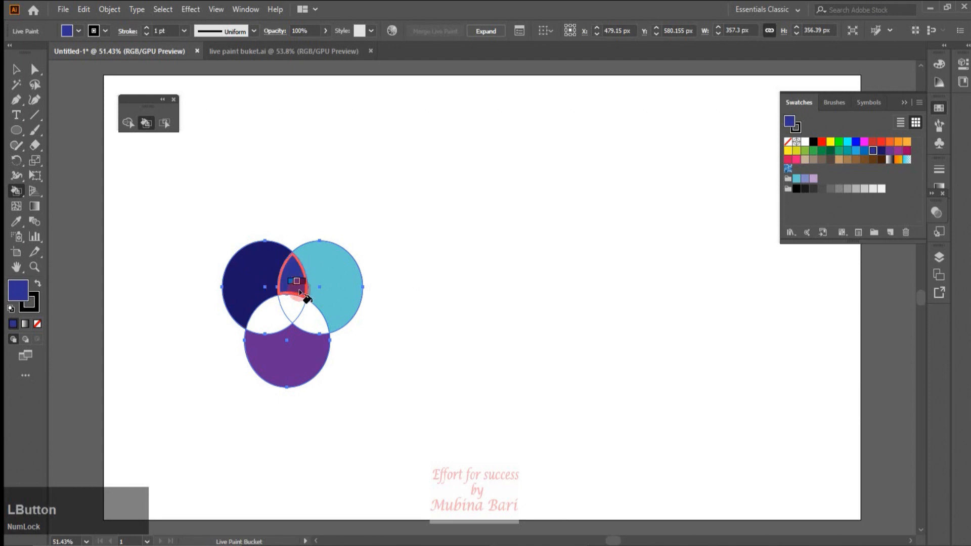
{"action": "key", "text": "Left"}
{"action": "left_click", "coordinate": [314, 320]}
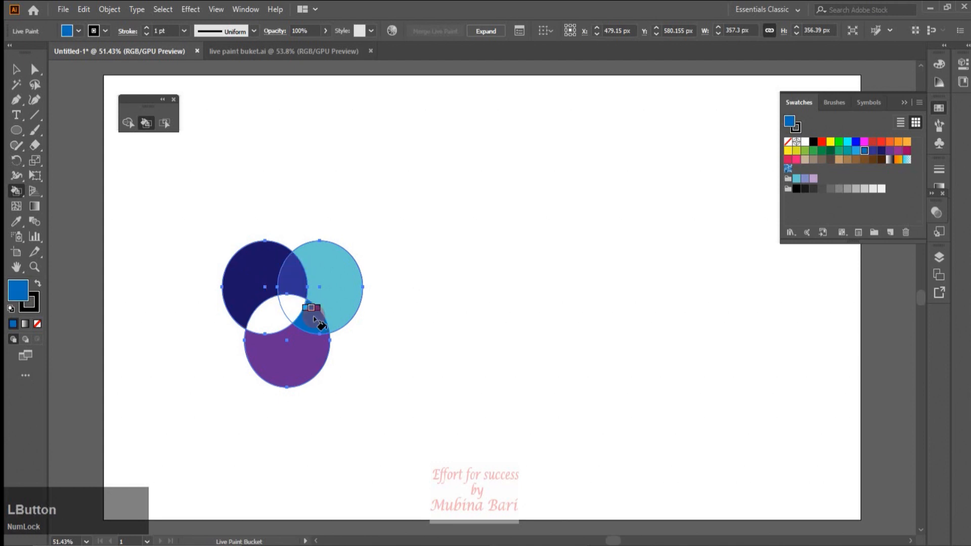
{"action": "key", "text": "Left"}
{"action": "left_click", "coordinate": [291, 309]}
{"action": "key", "text": "Left"}
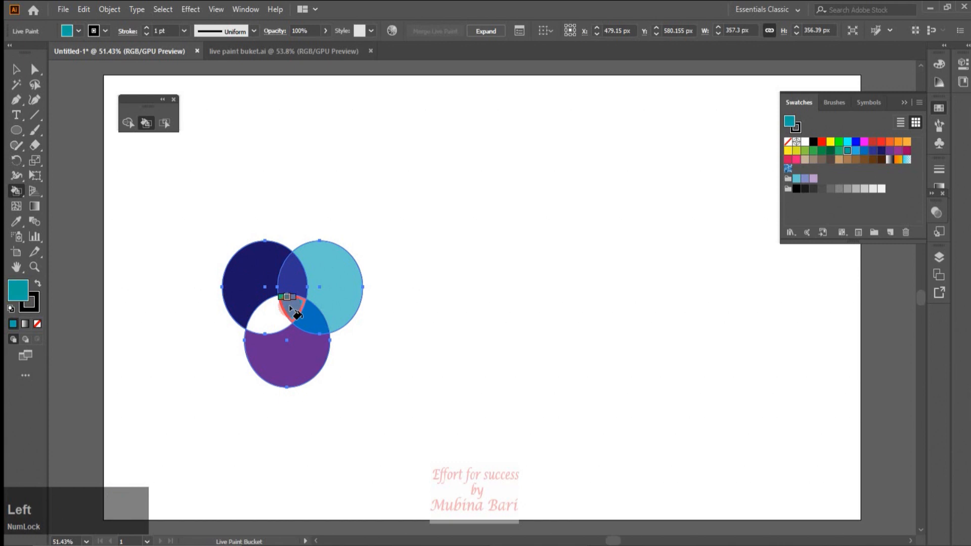
{"action": "left_click", "coordinate": [272, 317]}
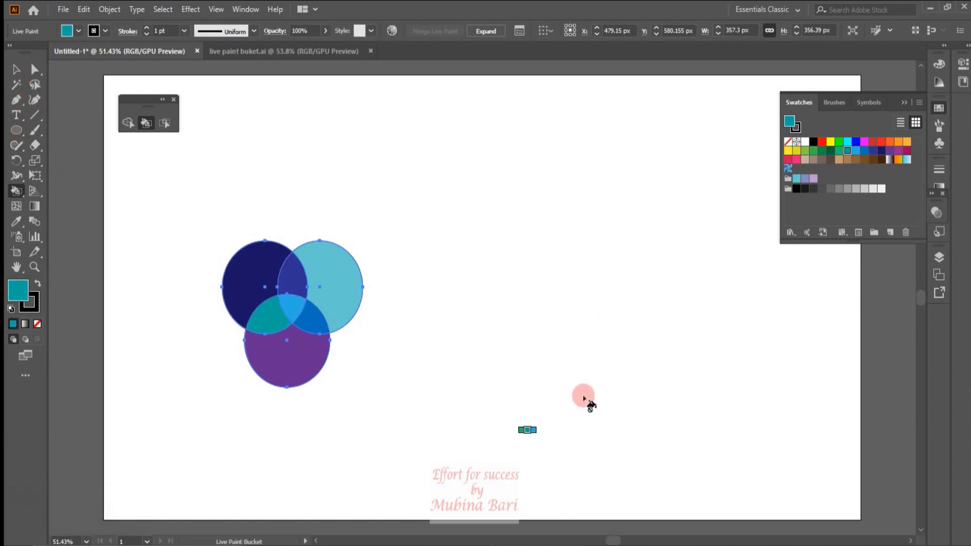
- Expand the painted Live Paint group into individual paths
{"action": "left_click", "coordinate": [16, 69]}
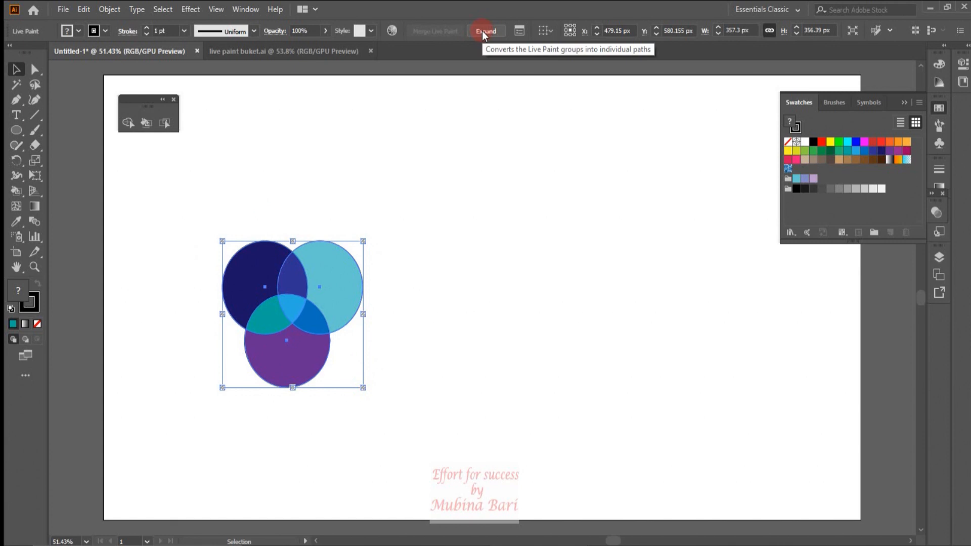
{"action": "left_click", "coordinate": [109, 9]}
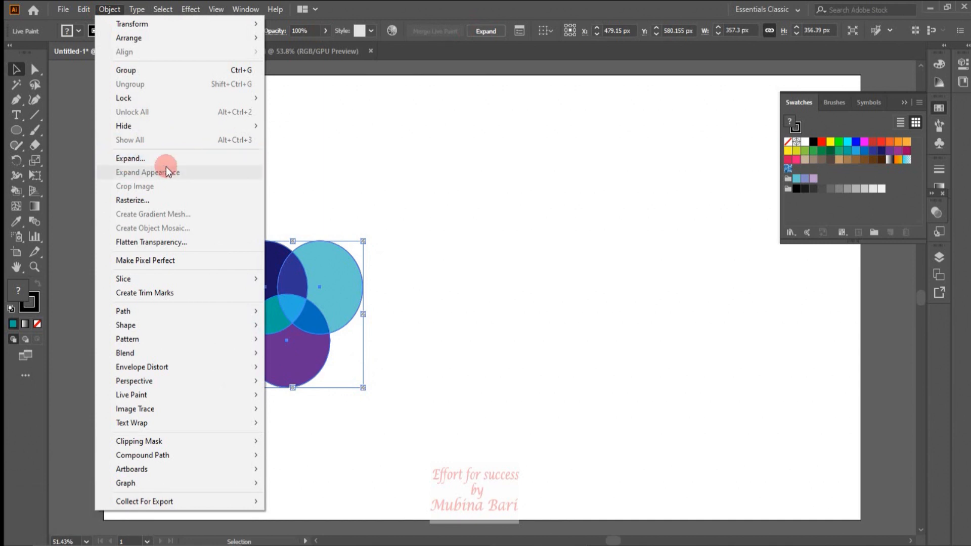
{"action": "left_click", "coordinate": [478, 32]}
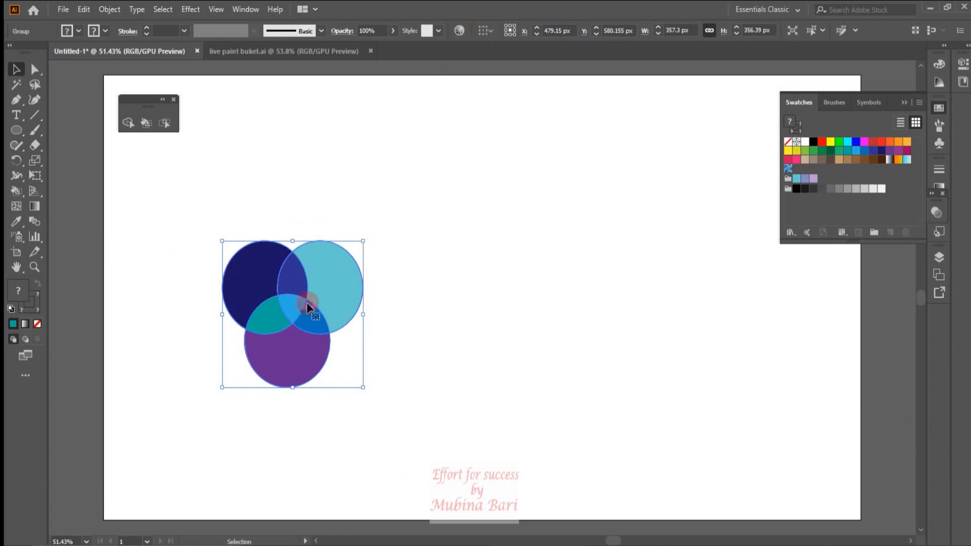
- Ungroup the expanded artwork and move the light blue piece away from the circles, toward the upper right
{"action": "left_click", "coordinate": [346, 301]}
{"action": "right_click", "coordinate": [345, 301]}
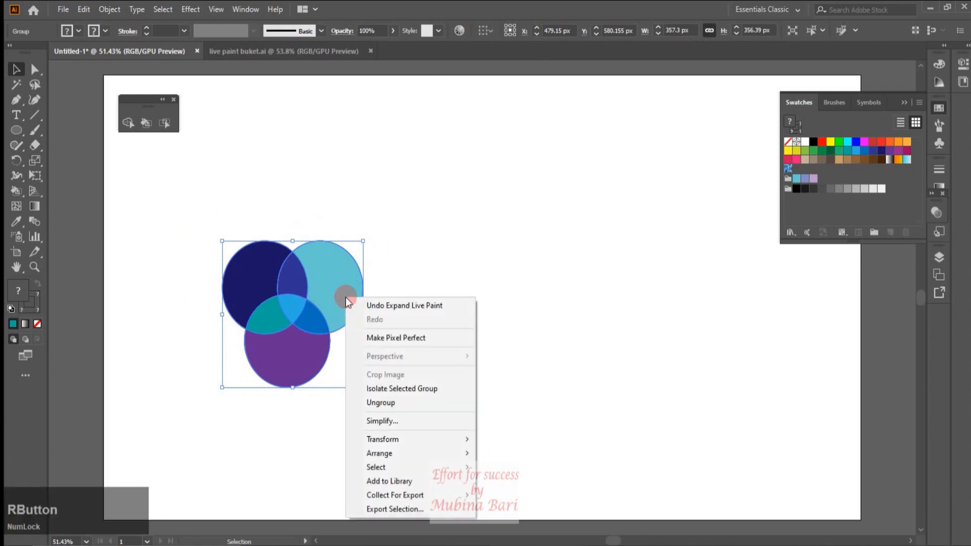
{"action": "left_click", "coordinate": [372, 402]}
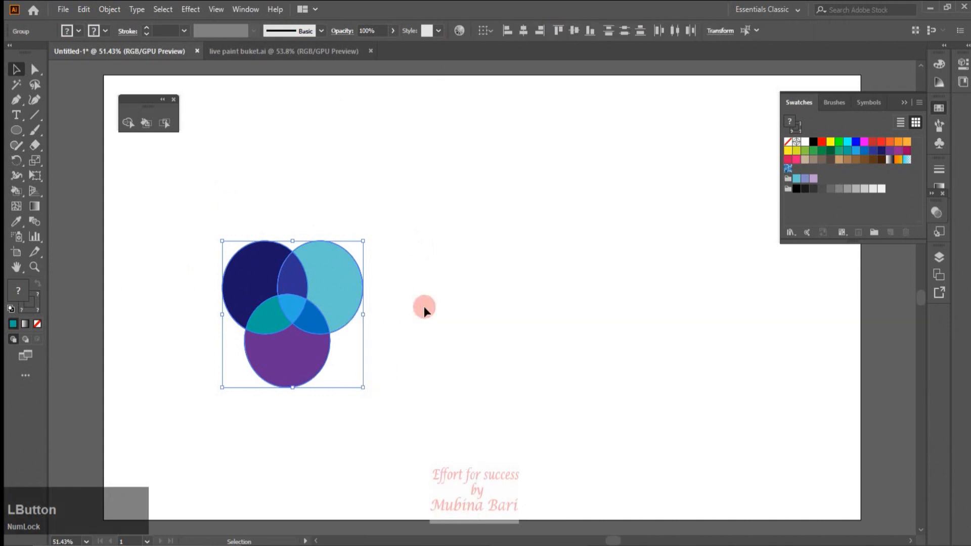
{"action": "left_click", "coordinate": [438, 288]}
{"action": "left_click", "coordinate": [349, 287]}
{"action": "left_click", "coordinate": [412, 285]}
{"action": "left_click", "coordinate": [348, 287]}
{"action": "left_click_drag", "start_coordinate": [349, 286], "coordinate": [523, 215]}
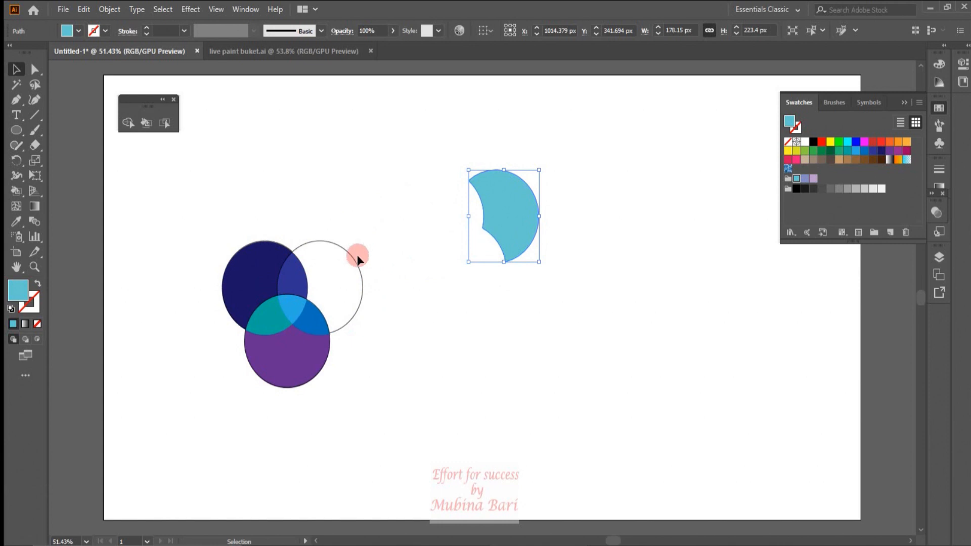
- Move the three circle outlines above the artwork and spread the remaining colored pieces apart
{"action": "left_click_drag", "start_coordinate": [357, 253], "coordinate": [399, 126]}
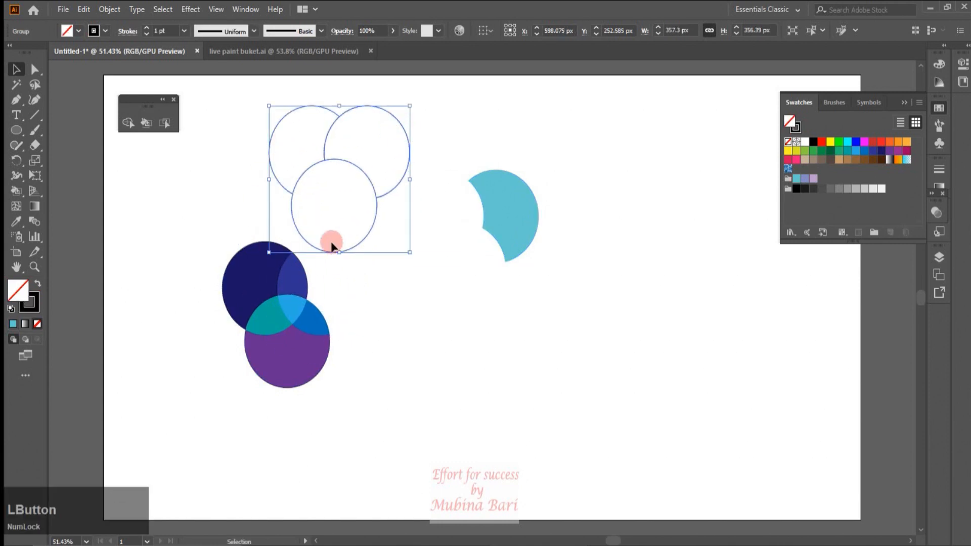
{"action": "left_click_drag", "start_coordinate": [302, 281], "coordinate": [440, 310]}
{"action": "left_click_drag", "start_coordinate": [303, 314], "coordinate": [377, 290]}
{"action": "left_click", "coordinate": [296, 306]}
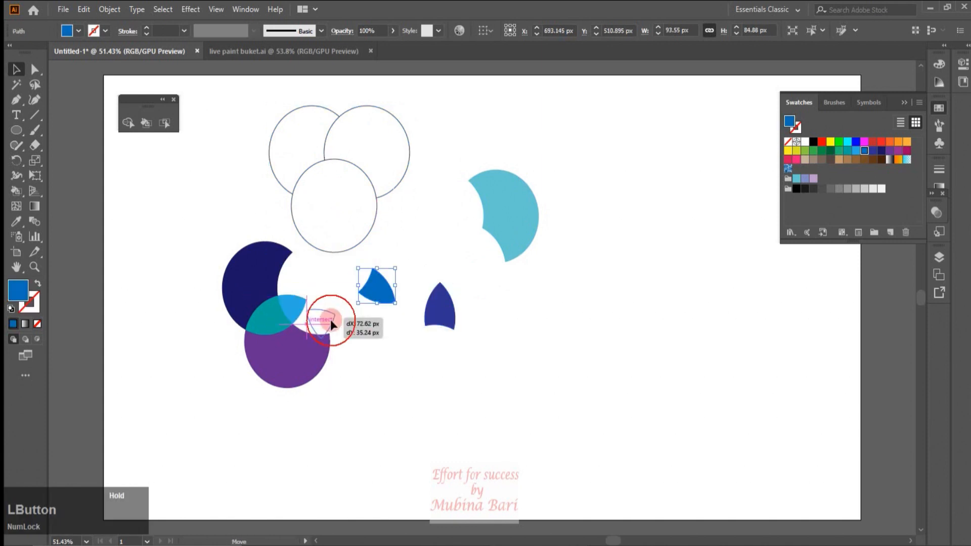
{"action": "left_click_drag", "start_coordinate": [298, 308], "coordinate": [385, 364]}
{"action": "left_click_drag", "start_coordinate": [264, 319], "coordinate": [194, 339]}
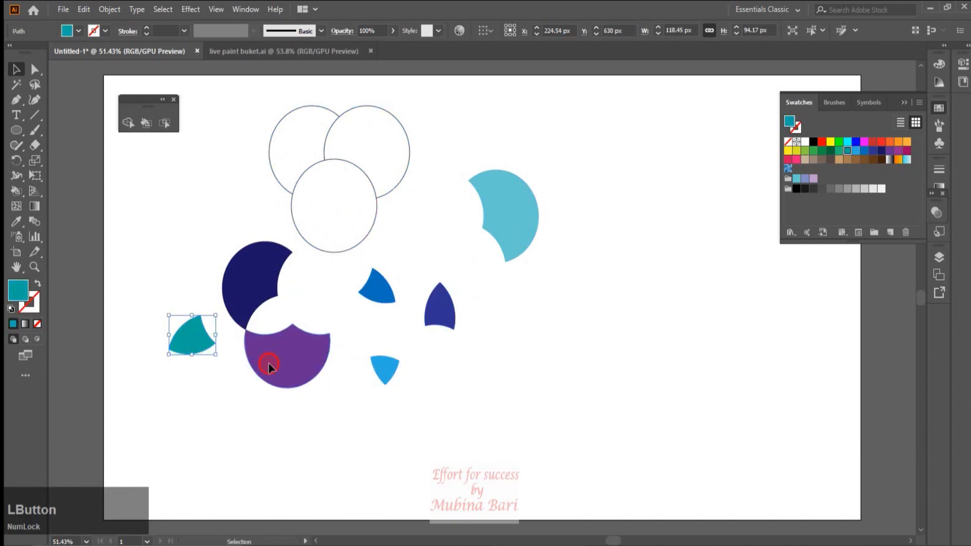
{"action": "left_click_drag", "start_coordinate": [271, 369], "coordinate": [275, 398]}
{"action": "left_click_drag", "start_coordinate": [245, 305], "coordinate": [248, 279]}
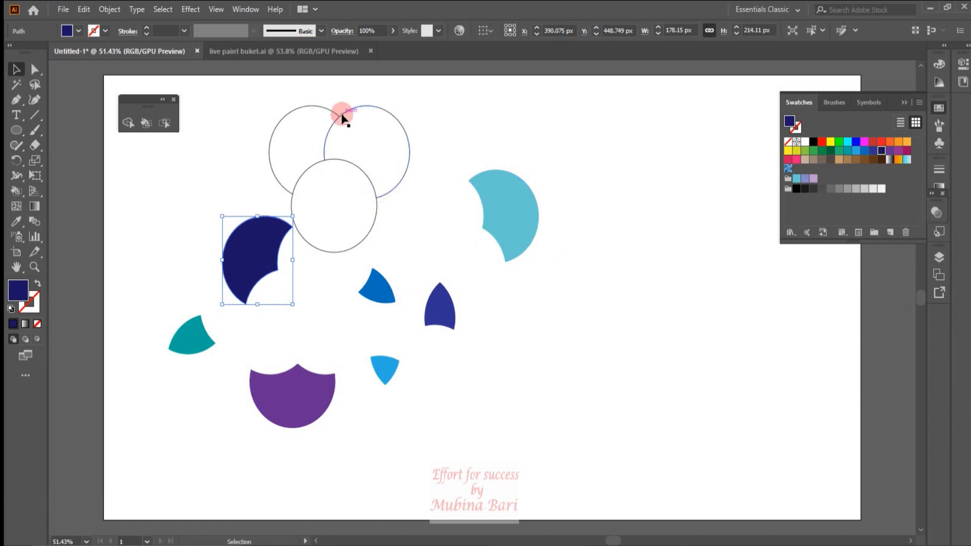
- Give the separated light blue piece a blue stroke with a weight of 7 pt
{"action": "left_click", "coordinate": [532, 237]}
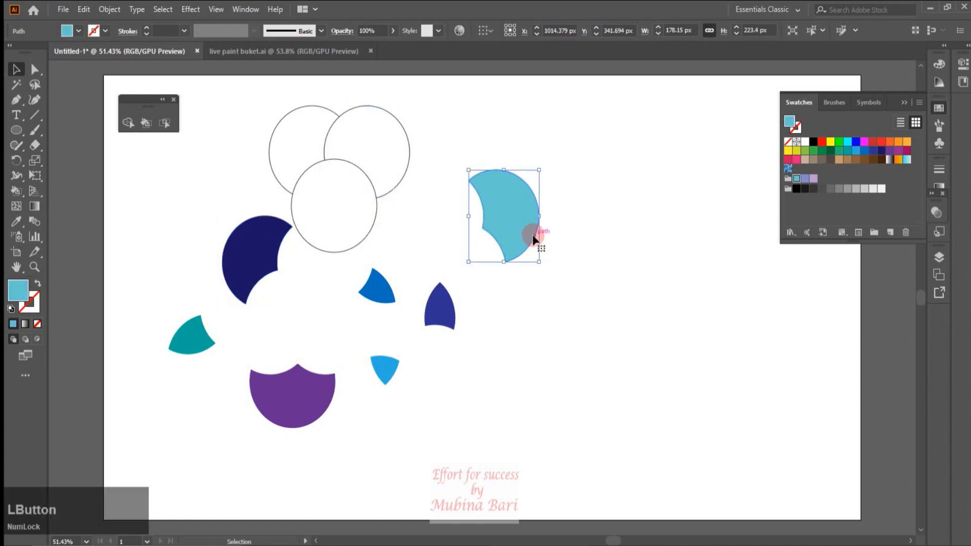
{"action": "left_click", "coordinate": [105, 31]}
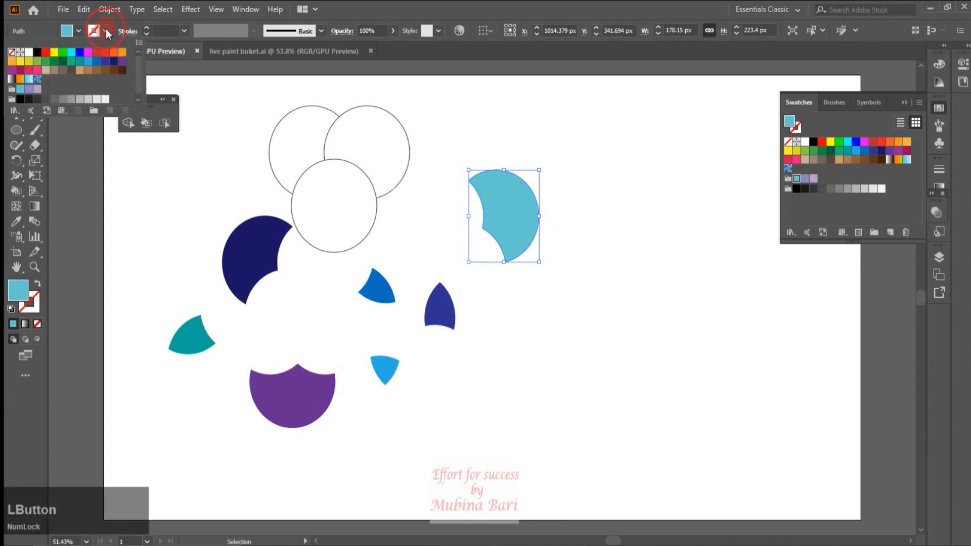
{"action": "left_click", "coordinate": [76, 55]}
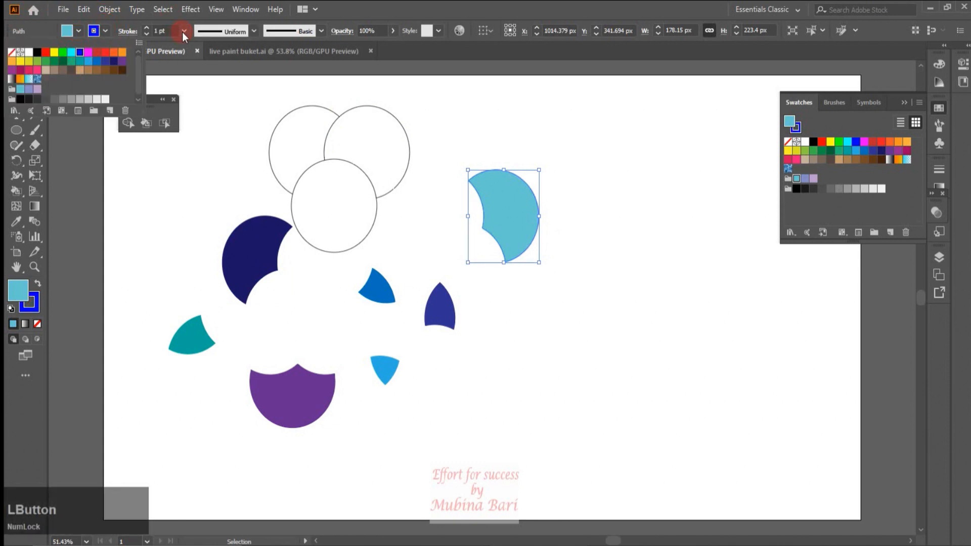
{"action": "left_click", "coordinate": [183, 31]}
{"action": "left_click", "coordinate": [183, 32]}
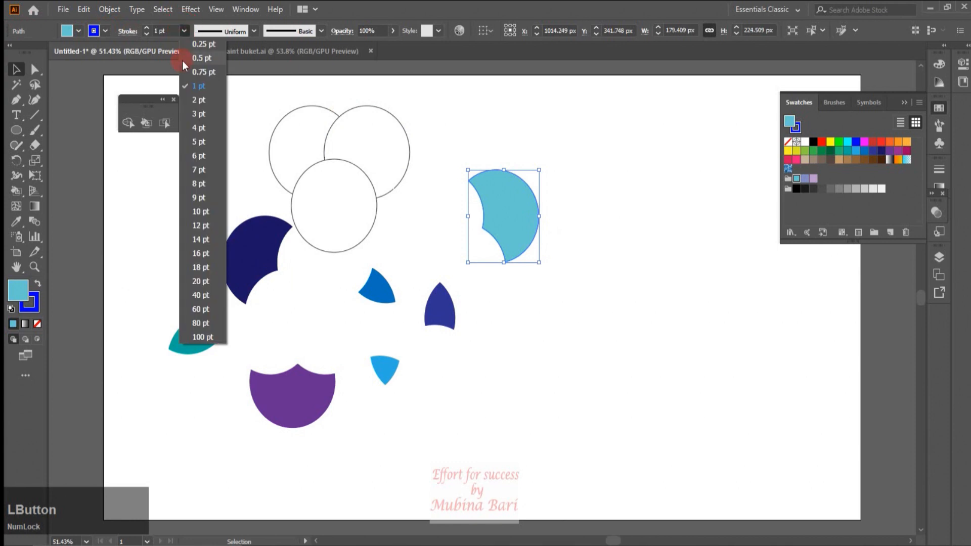
{"action": "left_click", "coordinate": [197, 168]}
{"action": "left_click", "coordinate": [605, 180]}
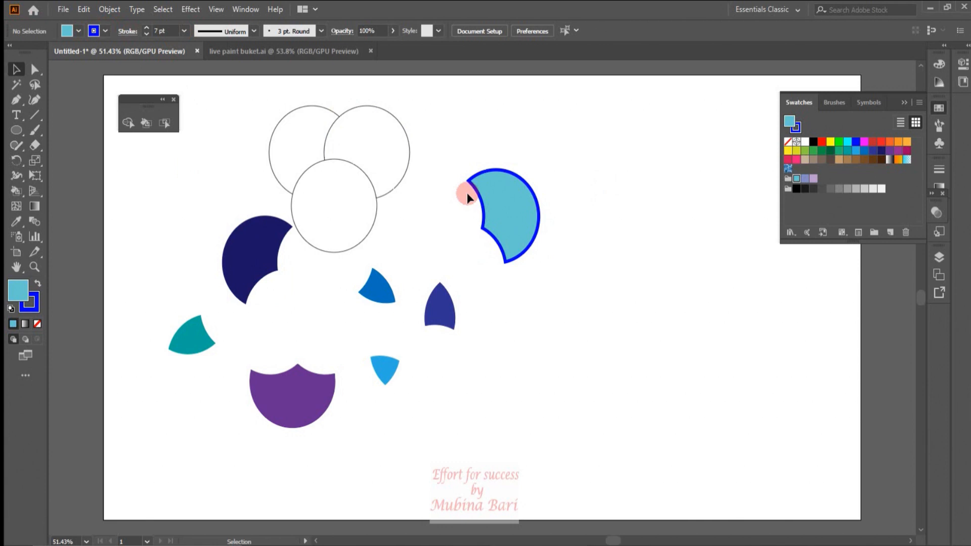
- Delete all artwork from the artboard
{"action": "key", "text": "ctrl+a"}
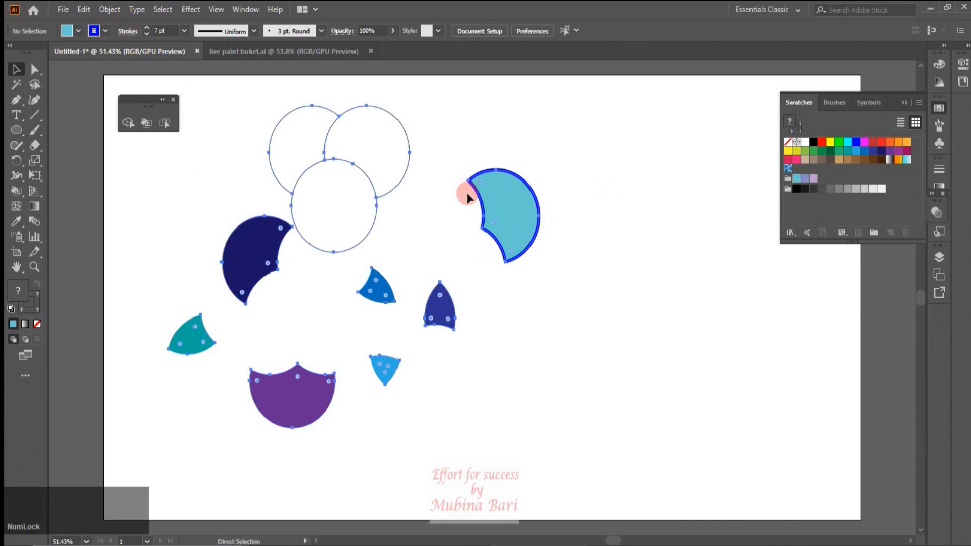
{"action": "key", "text": "Delete"}
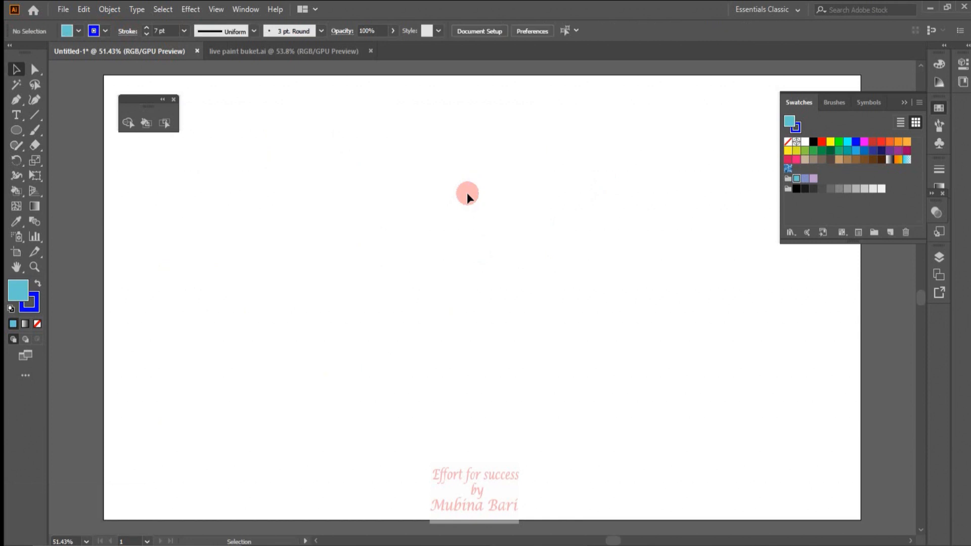
- Draw an ellipse about 275 by 314 px and place a copy to its right so that the two overlap
{"action": "left_click", "coordinate": [16, 130]}
{"action": "left_click_drag", "start_coordinate": [195, 231], "coordinate": [305, 361]}
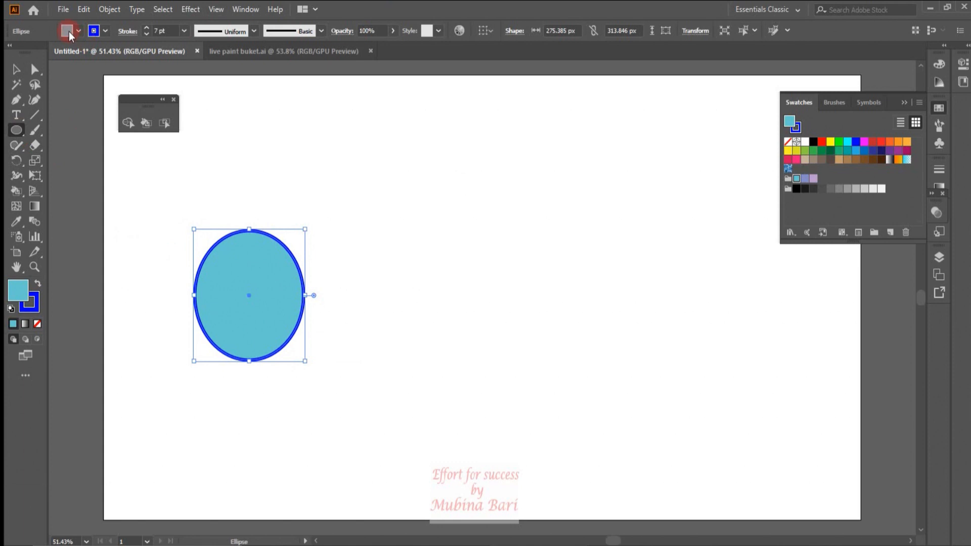
{"action": "left_click", "coordinate": [16, 69]}
{"action": "left_click_drag", "start_coordinate": [286, 344], "coordinate": [349, 340]}
- Select both ellipses and set the Live Paint Bucket options to Paint Strokes only, with Paint Fills off
{"action": "left_click_drag", "start_coordinate": [174, 219], "coordinate": [378, 335]}
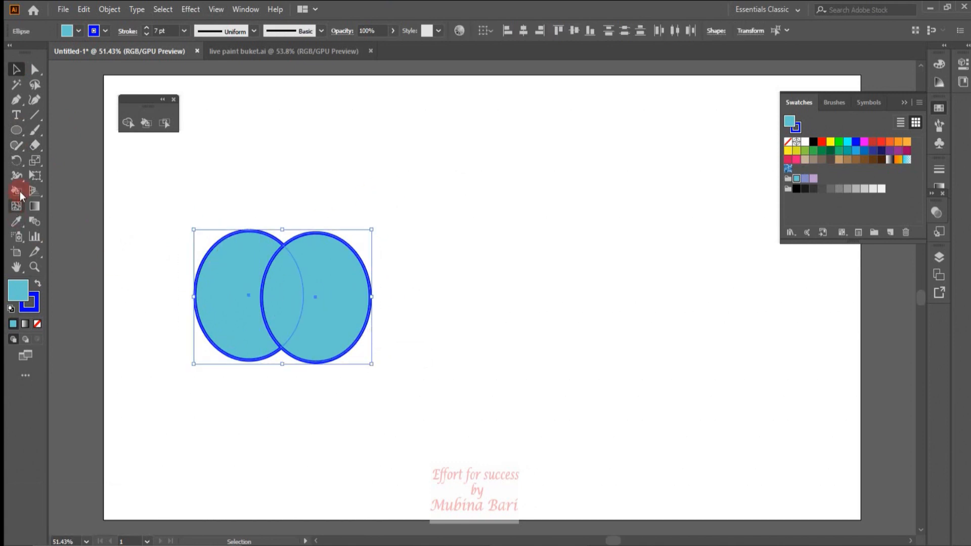
{"action": "left_click", "coordinate": [145, 123]}
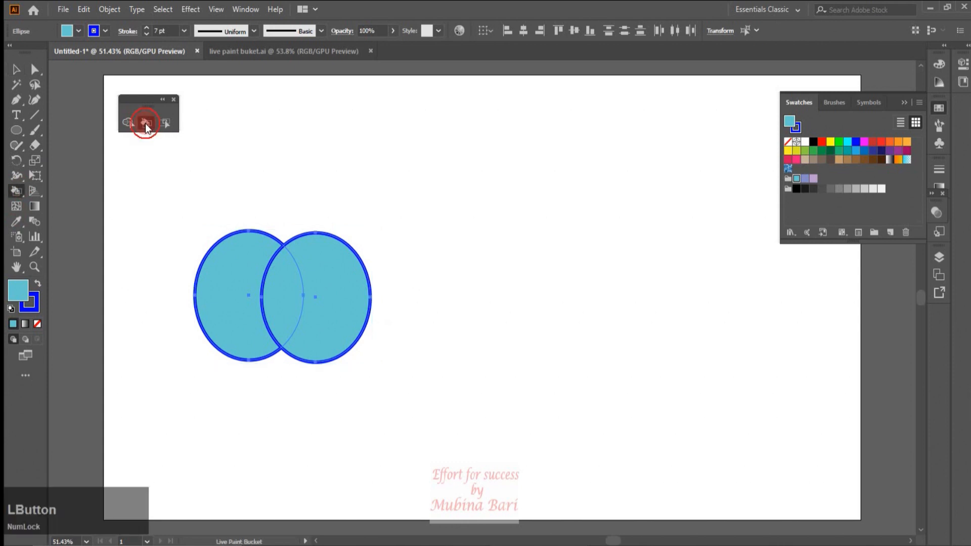
{"action": "double_click", "coordinate": [145, 122]}
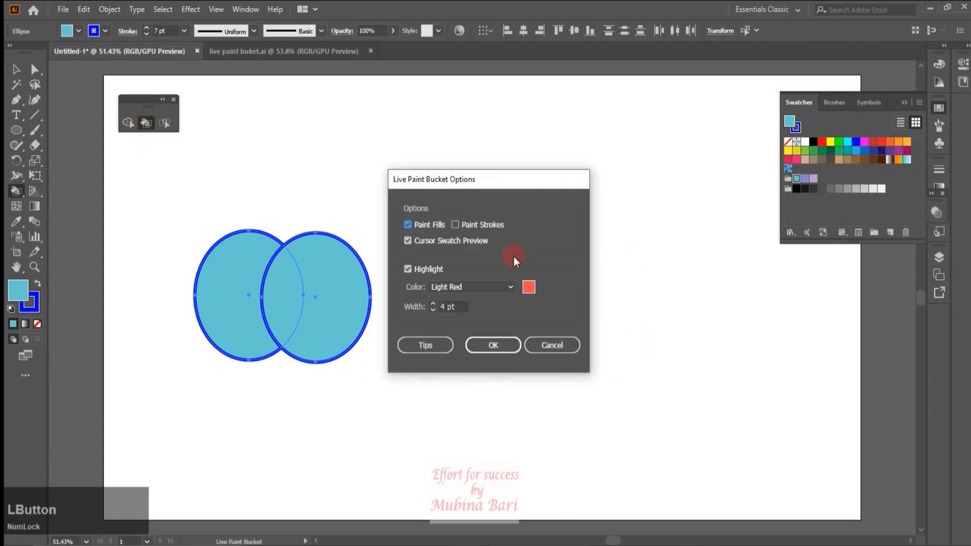
{"action": "left_click_drag", "start_coordinate": [527, 174], "coordinate": [626, 164]}
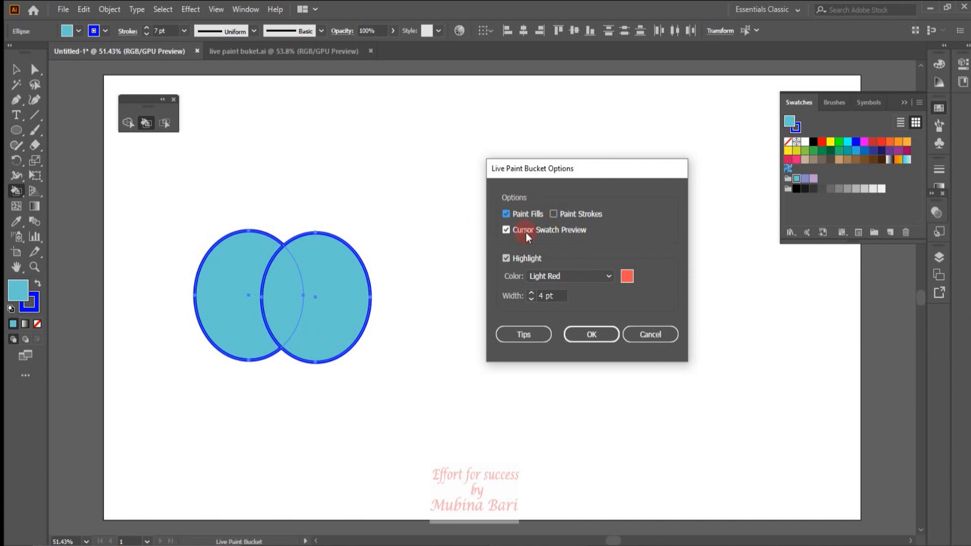
{"action": "left_click", "coordinate": [507, 214]}
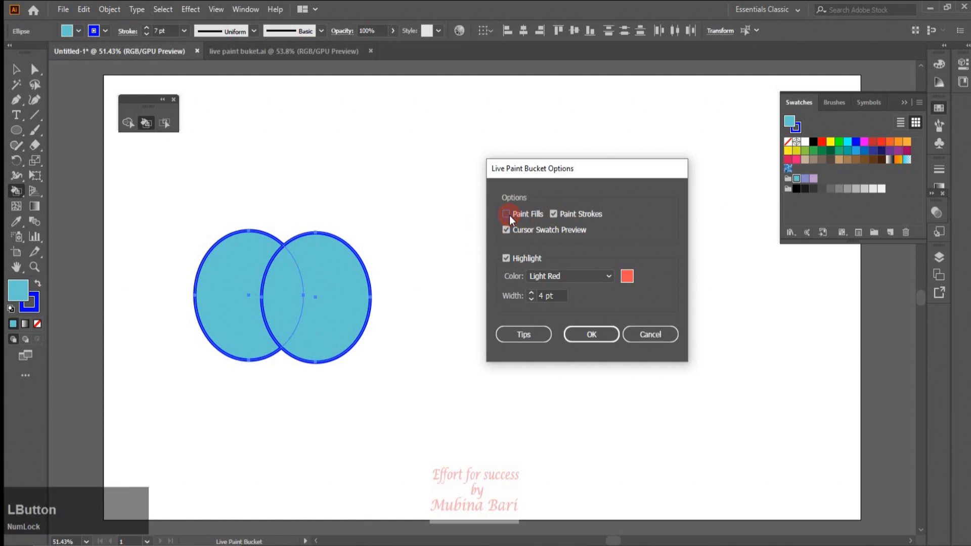
{"action": "left_click", "coordinate": [506, 214]}
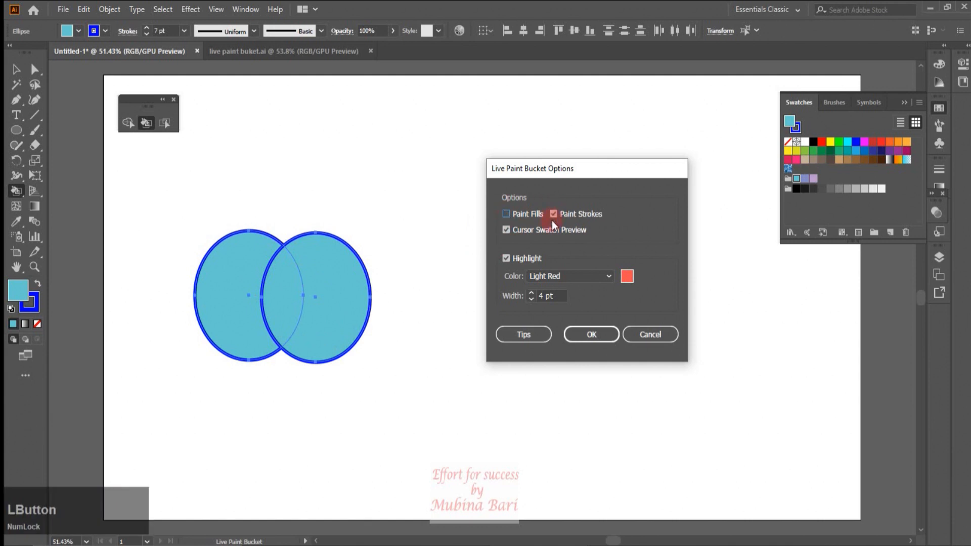
{"action": "left_click", "coordinate": [598, 335]}
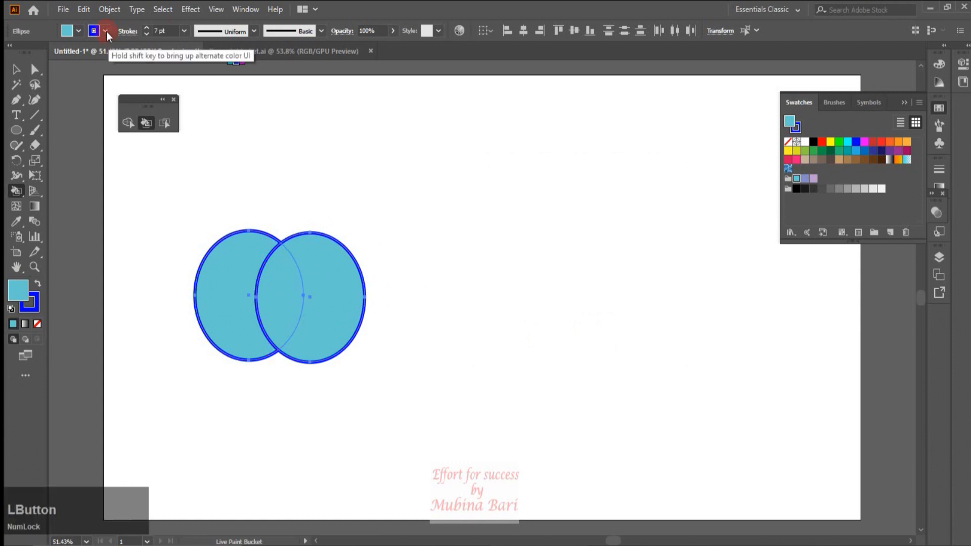
- Turn the ellipses into a Live Paint group and paint the left edge of their overlap with a yellow stroke
{"action": "left_click", "coordinate": [106, 32]}
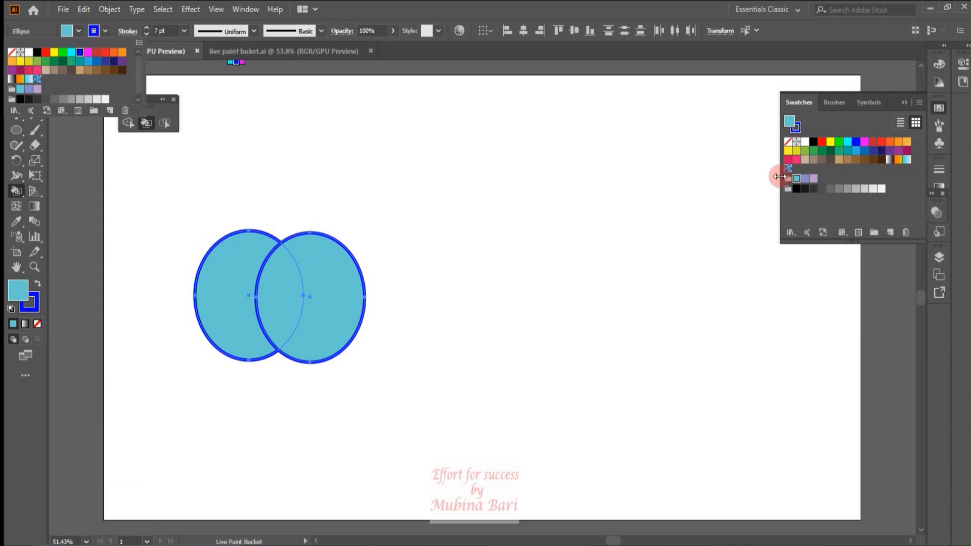
{"action": "left_click", "coordinate": [38, 311]}
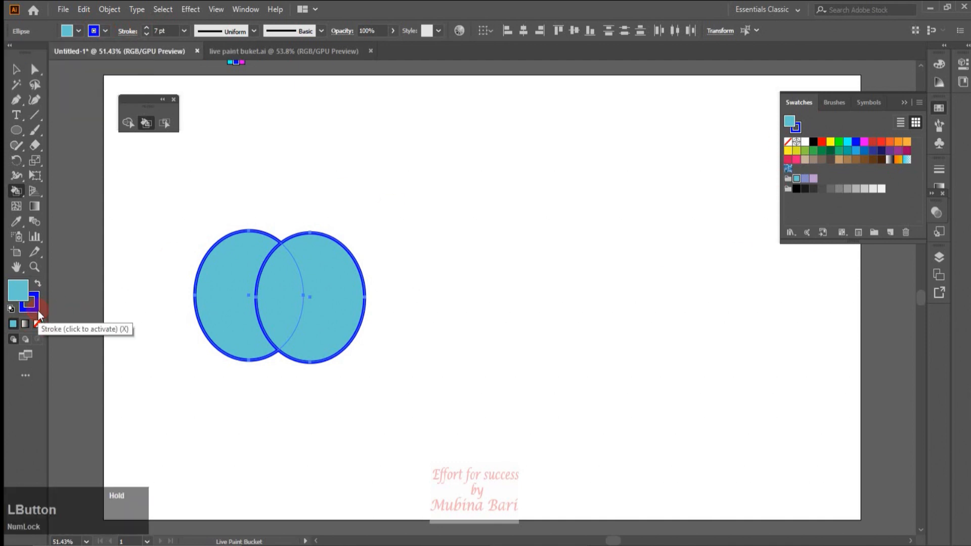
{"action": "left_click", "coordinate": [38, 310]}
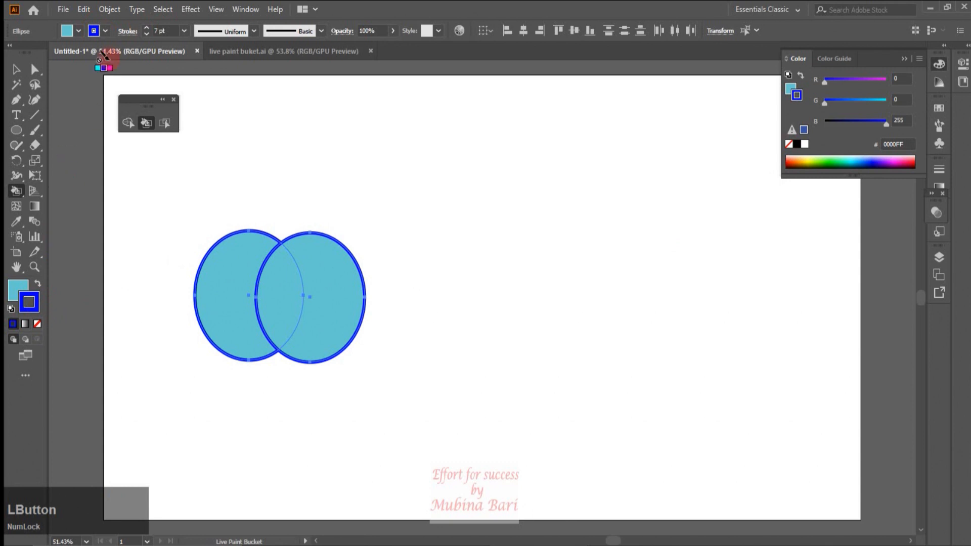
{"action": "left_click", "coordinate": [105, 31]}
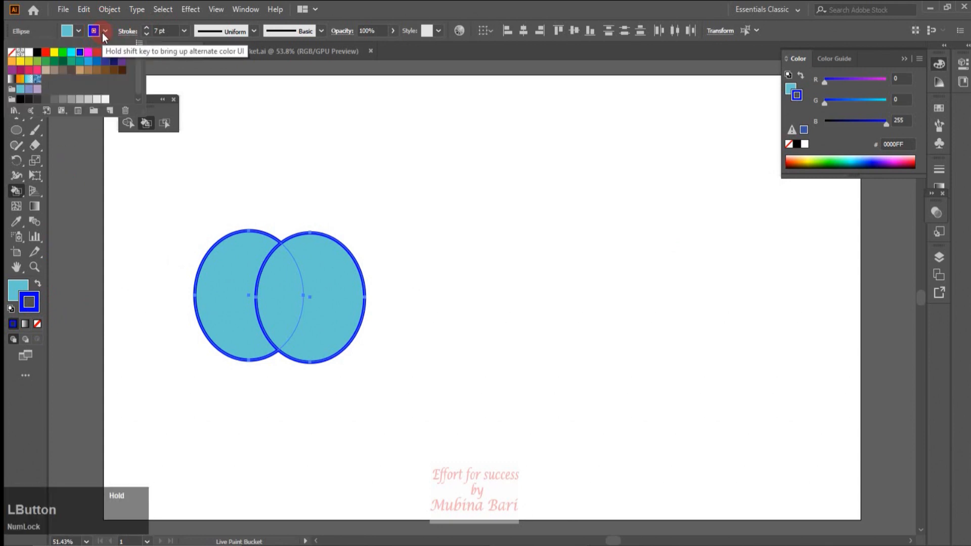
{"action": "left_click", "coordinate": [54, 52]}
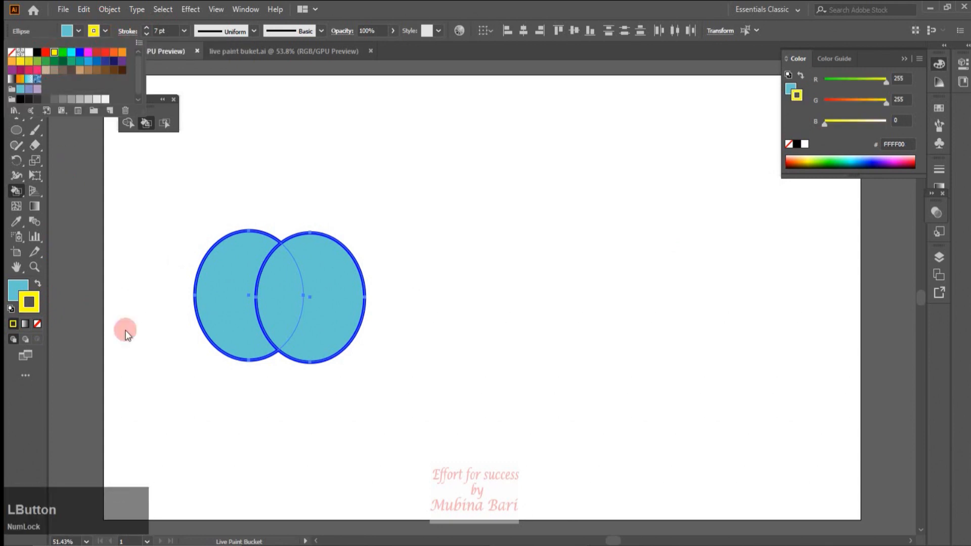
{"action": "left_click", "coordinate": [249, 268]}
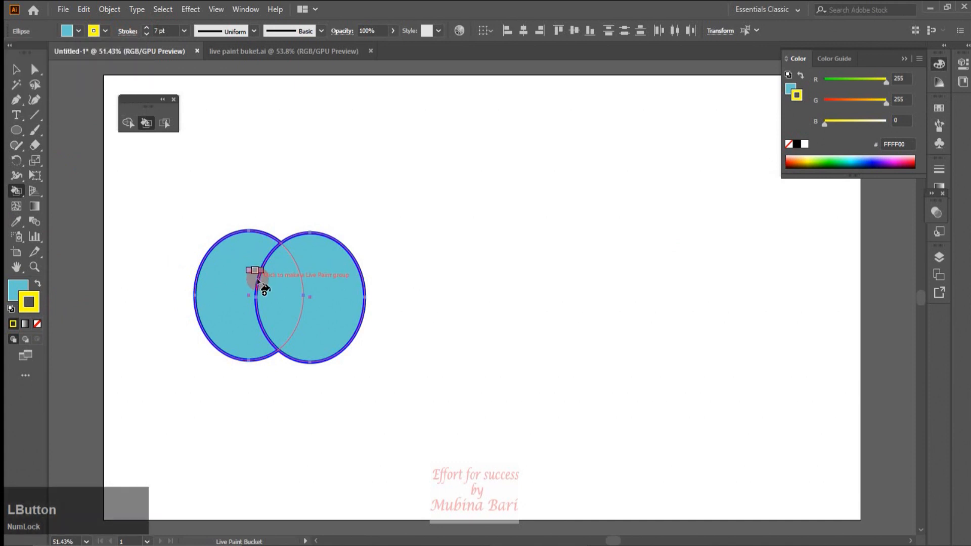
{"action": "left_click", "coordinate": [258, 281]}
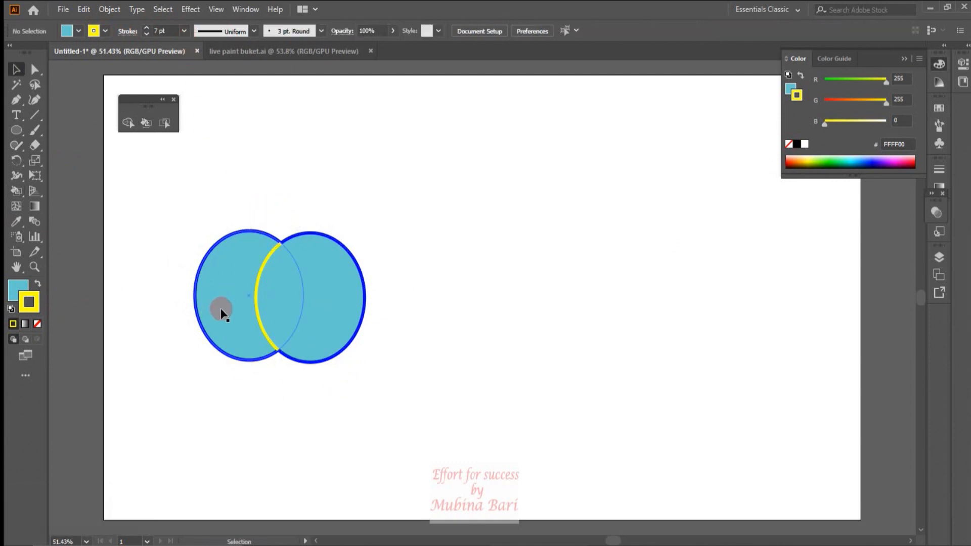
- Reselect the Live Paint group and enable Paint Fills alongside Paint Strokes in the Live Paint Bucket options
{"action": "left_click_drag", "start_coordinate": [123, 208], "coordinate": [399, 318]}
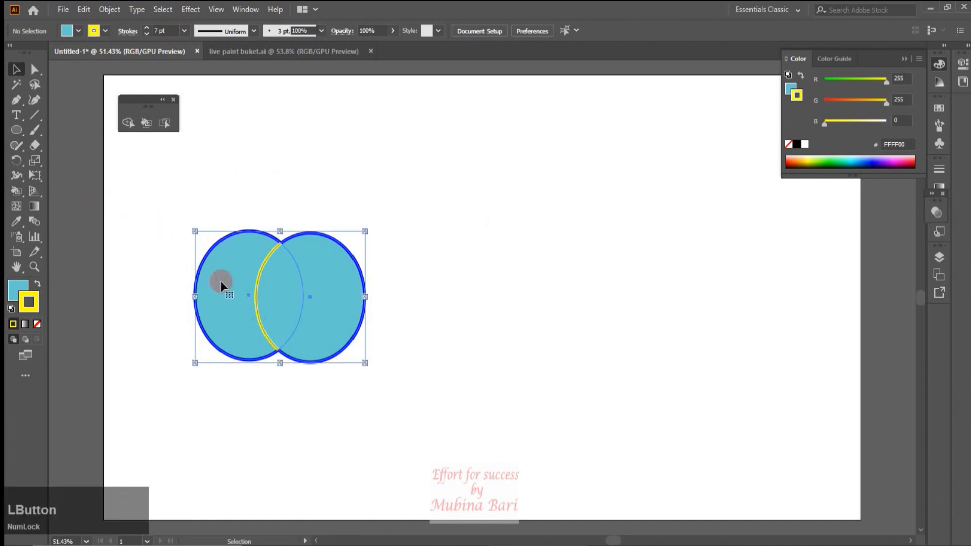
{"action": "left_click", "coordinate": [18, 194]}
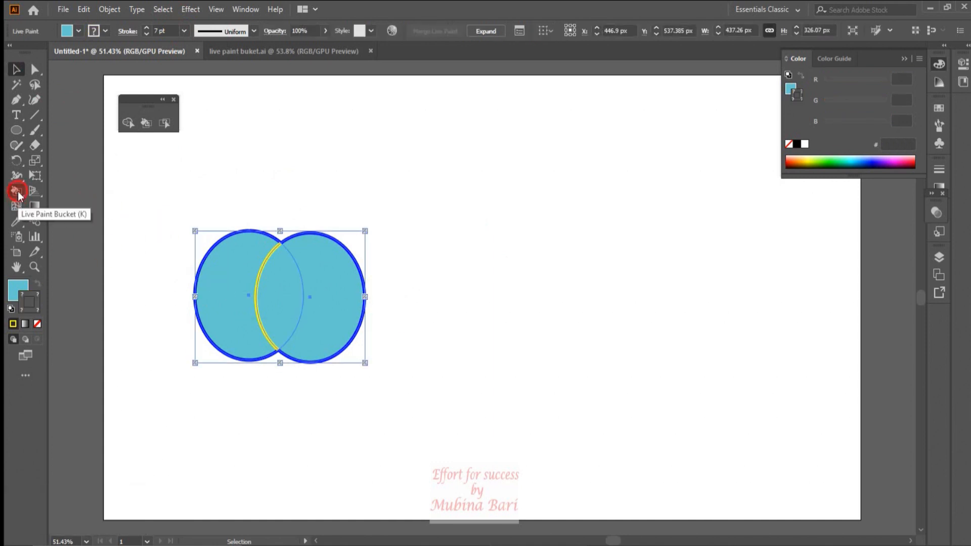
{"action": "double_click", "coordinate": [17, 194]}
{"action": "left_click", "coordinate": [509, 212]}
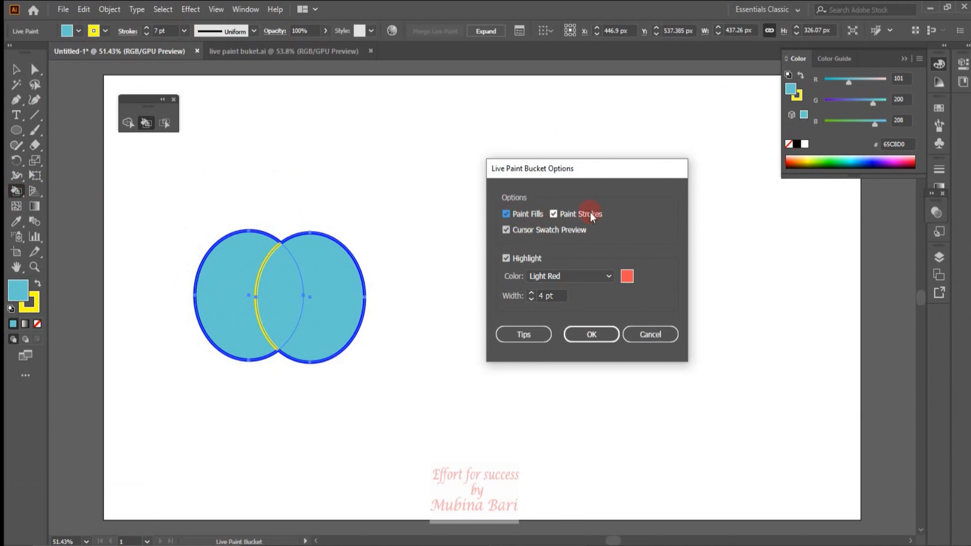
{"action": "left_click", "coordinate": [603, 342]}
{"action": "left_click", "coordinate": [602, 339]}
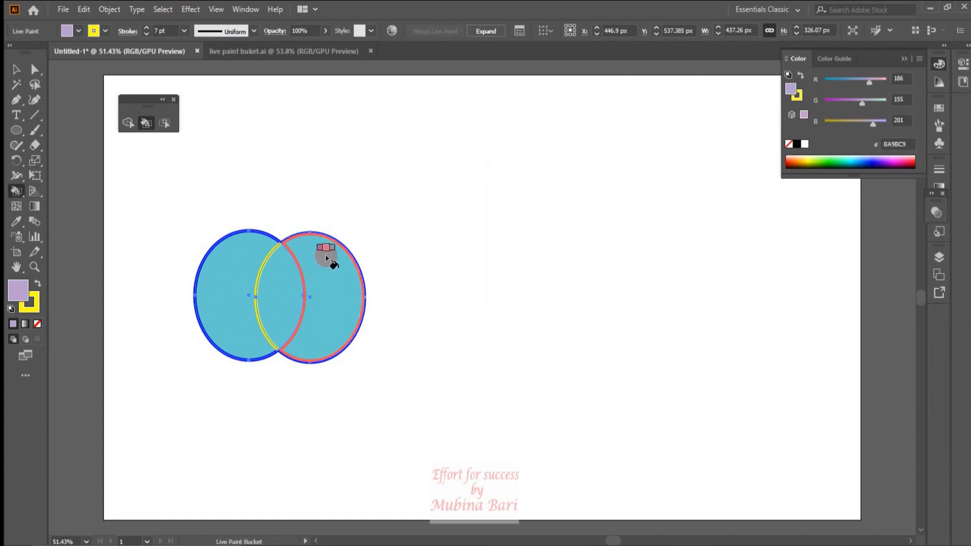
- Fill the right ellipse's region outside the overlap with the light purple swatch
{"action": "left_click", "coordinate": [328, 288]}
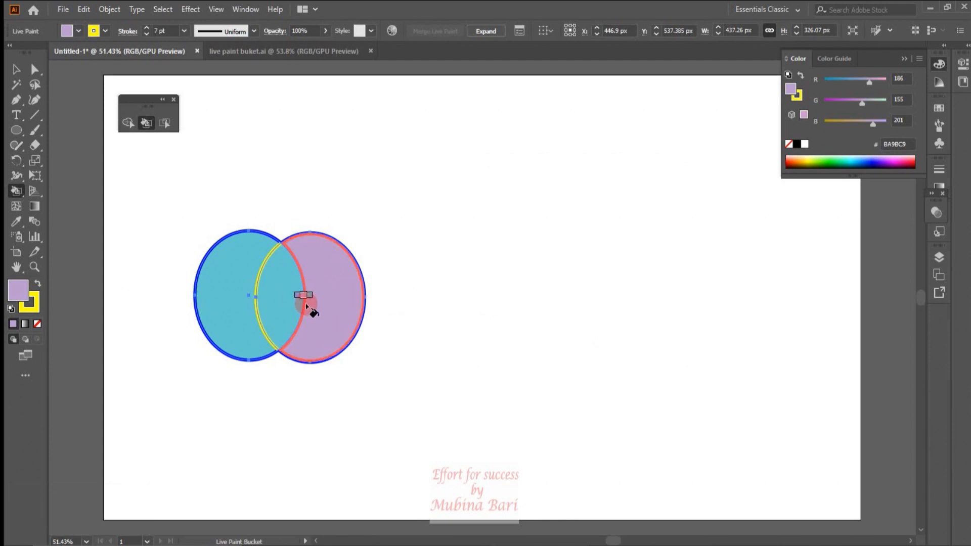
{"action": "left_click", "coordinate": [308, 310]}
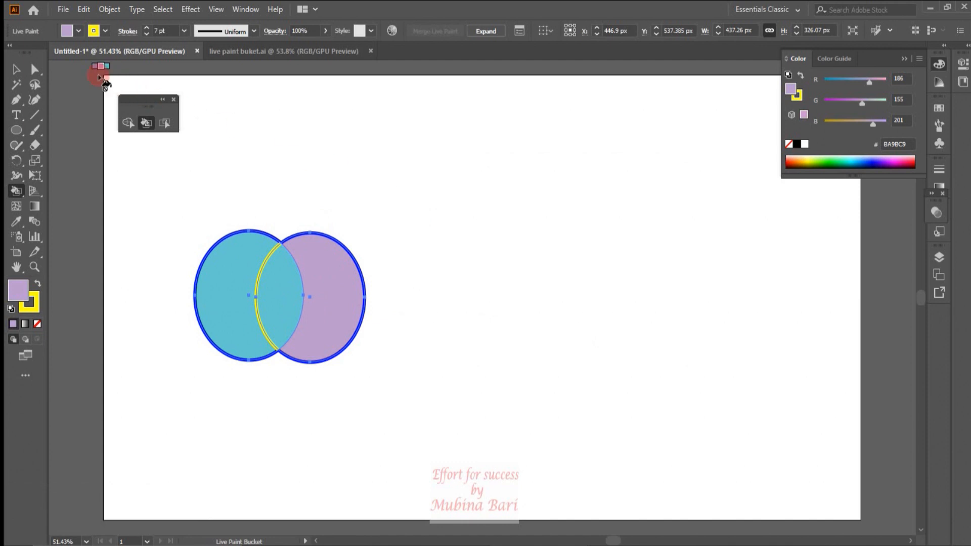
- Turn off Cursor Swatch Preview in the Live Paint Bucket options
{"action": "left_click", "coordinate": [16, 193]}
{"action": "double_click", "coordinate": [15, 193]}
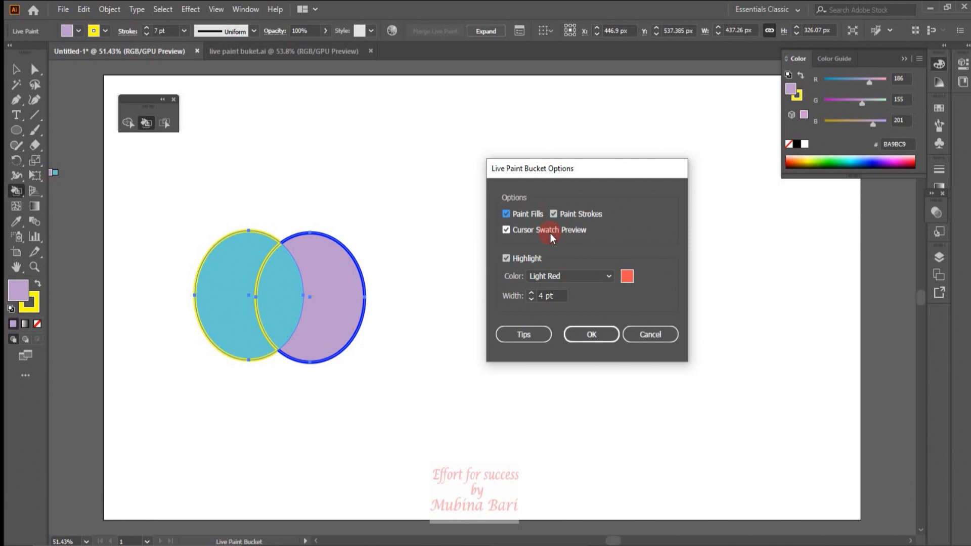
{"action": "left_click", "coordinate": [502, 230]}
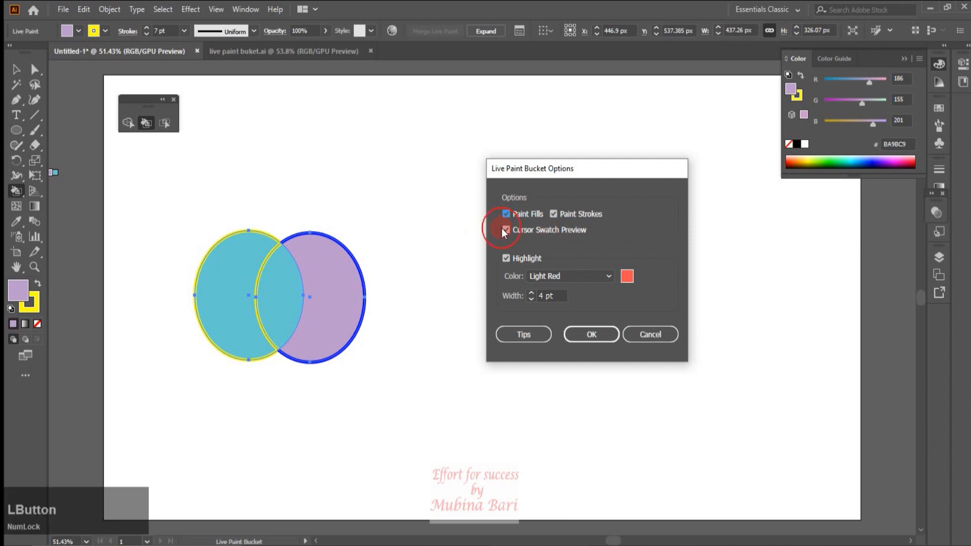
{"action": "left_click", "coordinate": [585, 335]}
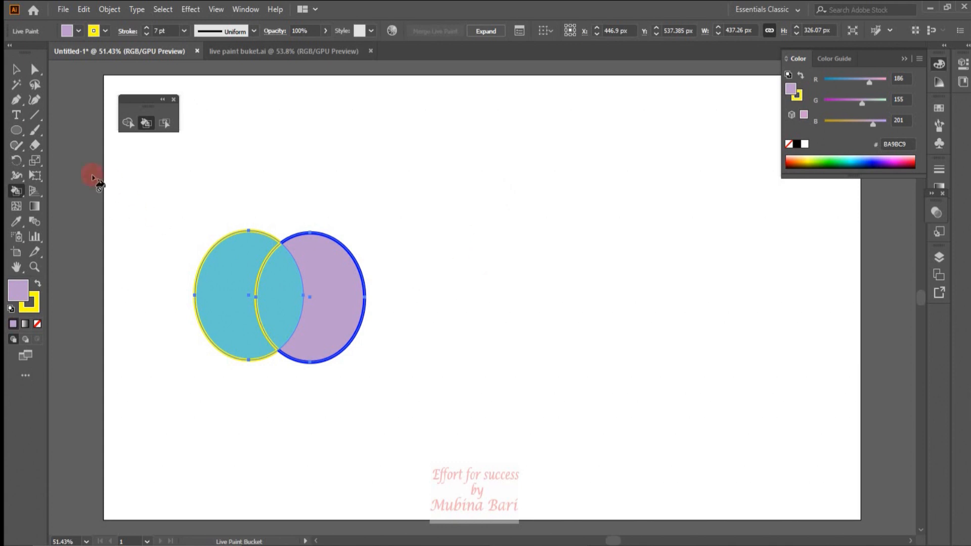
- Turn Cursor Swatch Preview back on and set the Live Paint Bucket highlight to Magenta with a 15 pt width
{"action": "left_click", "coordinate": [12, 194]}
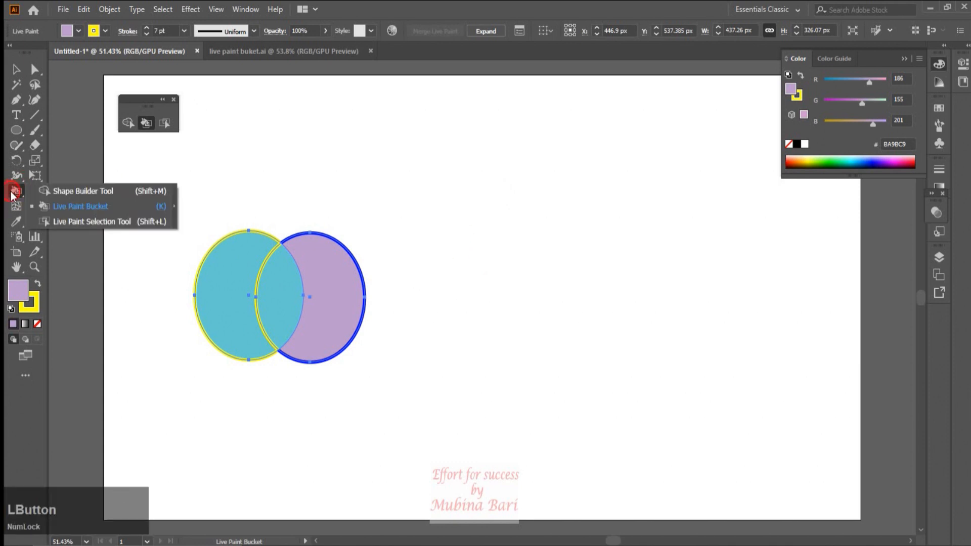
{"action": "double_click", "coordinate": [15, 191]}
{"action": "left_click", "coordinate": [507, 230]}
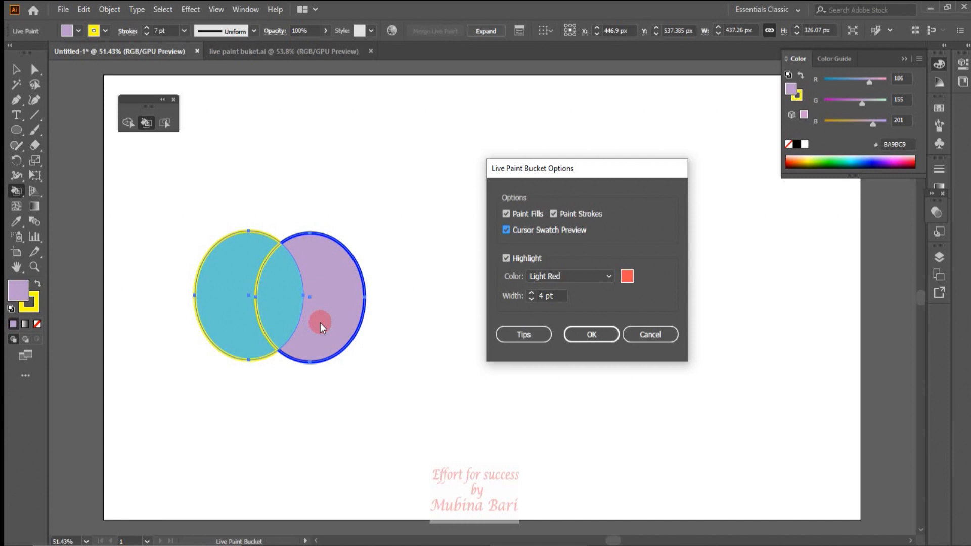
{"action": "left_click", "coordinate": [609, 276]}
{"action": "left_click_drag", "start_coordinate": [613, 275], "coordinate": [609, 418]}
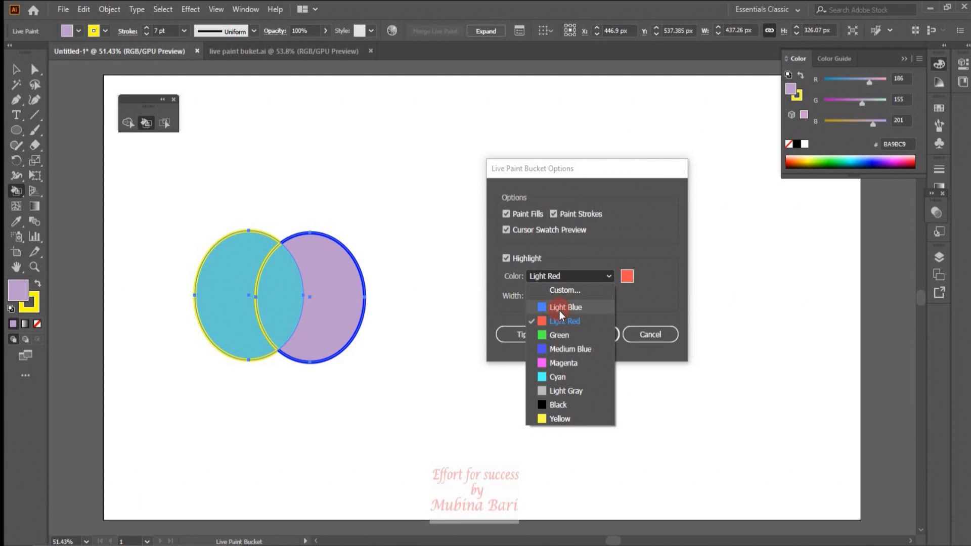
{"action": "left_click", "coordinate": [560, 363]}
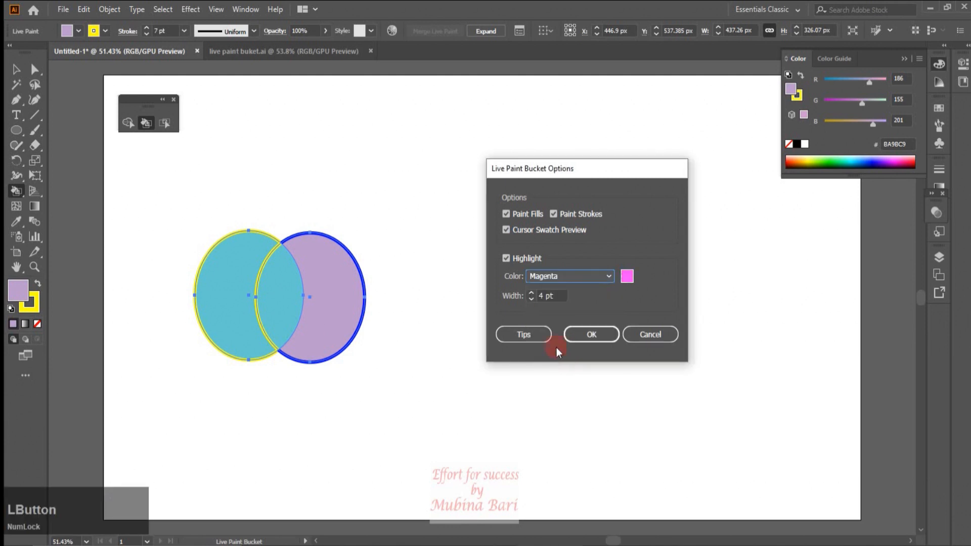
{"action": "left_click", "coordinate": [531, 293]}
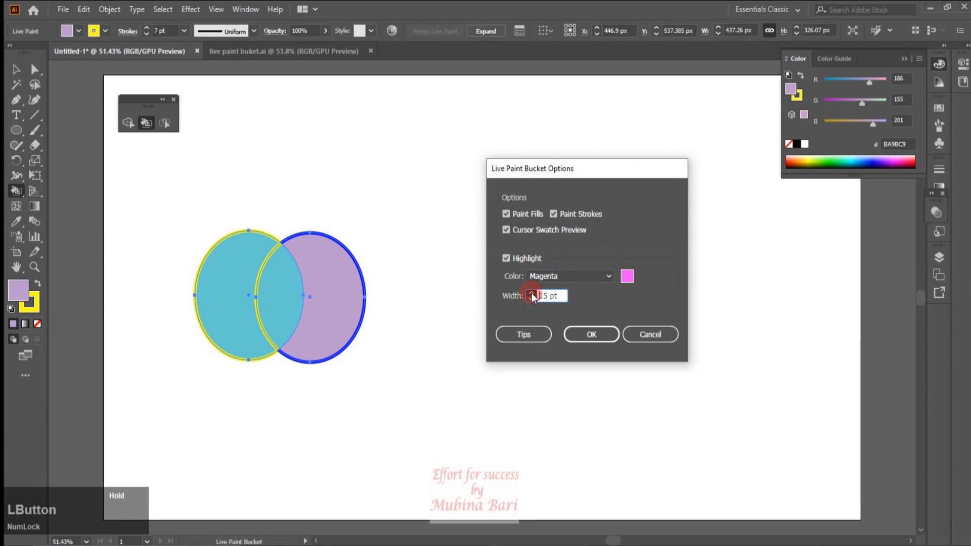
{"action": "left_click", "coordinate": [593, 335]}
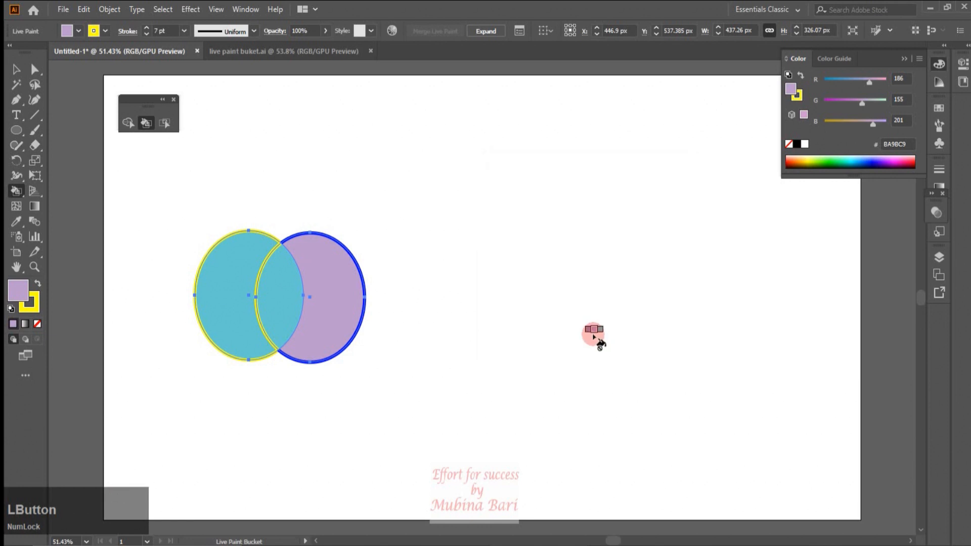
- Fill the left ellipse's region outside the overlap with the orange swatch
{"action": "left_click", "coordinate": [360, 315]}
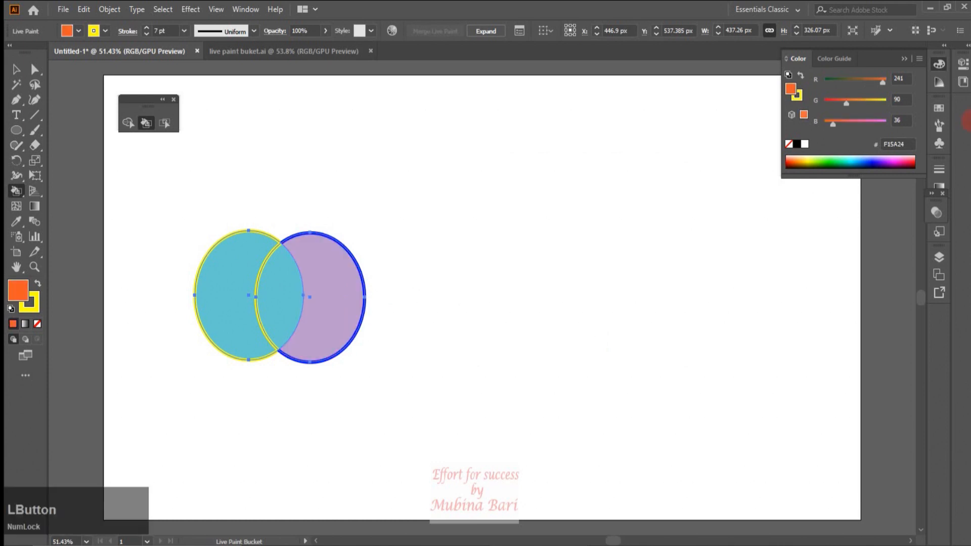
{"action": "left_click", "coordinate": [938, 109]}
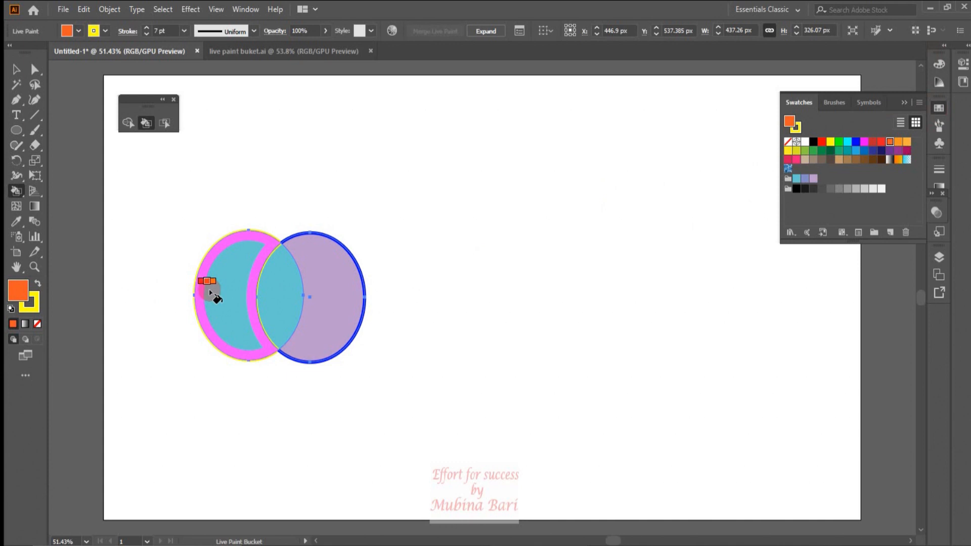
{"action": "left_click", "coordinate": [210, 294]}
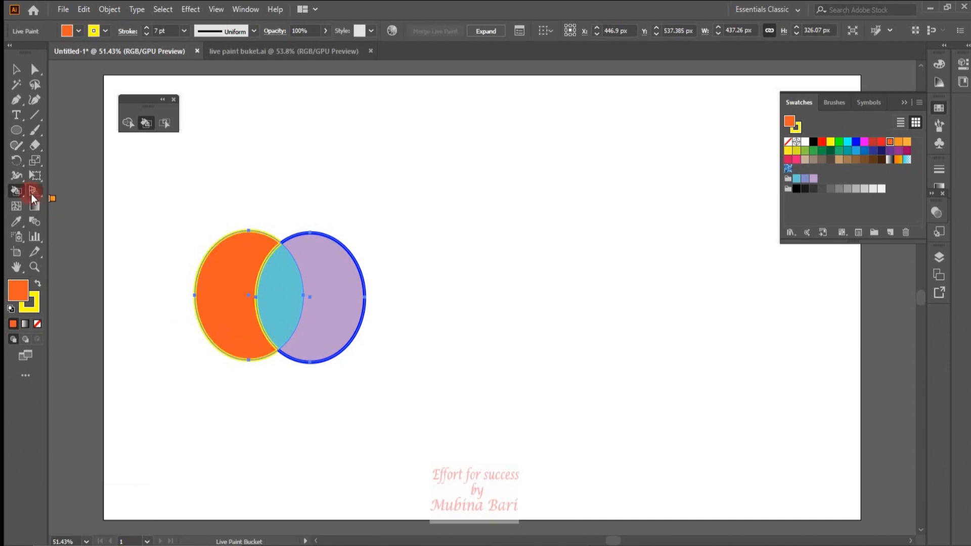
- Turn off Paint Strokes in the Live Paint Bucket options and set the highlight to Light Red at 4 pt
{"action": "double_click", "coordinate": [19, 191]}
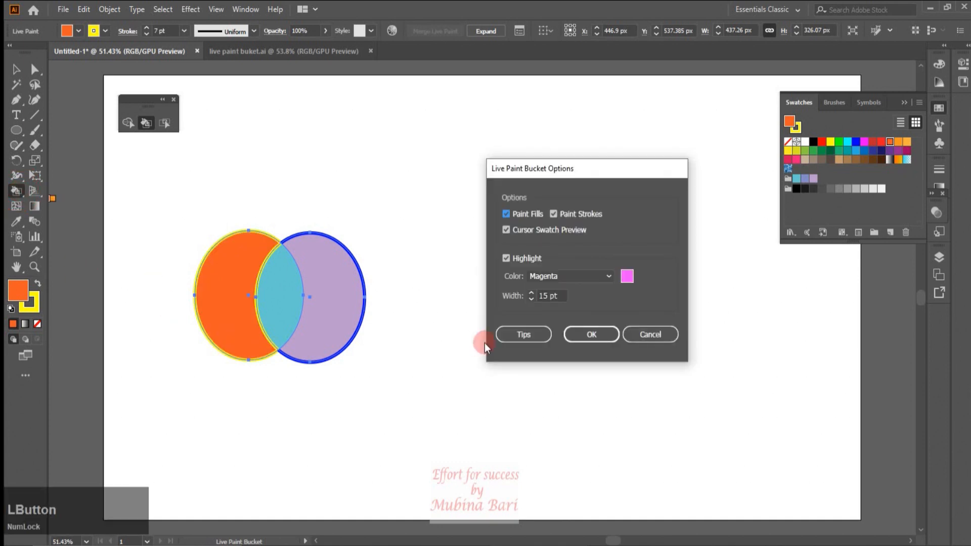
{"action": "left_click", "coordinate": [553, 214]}
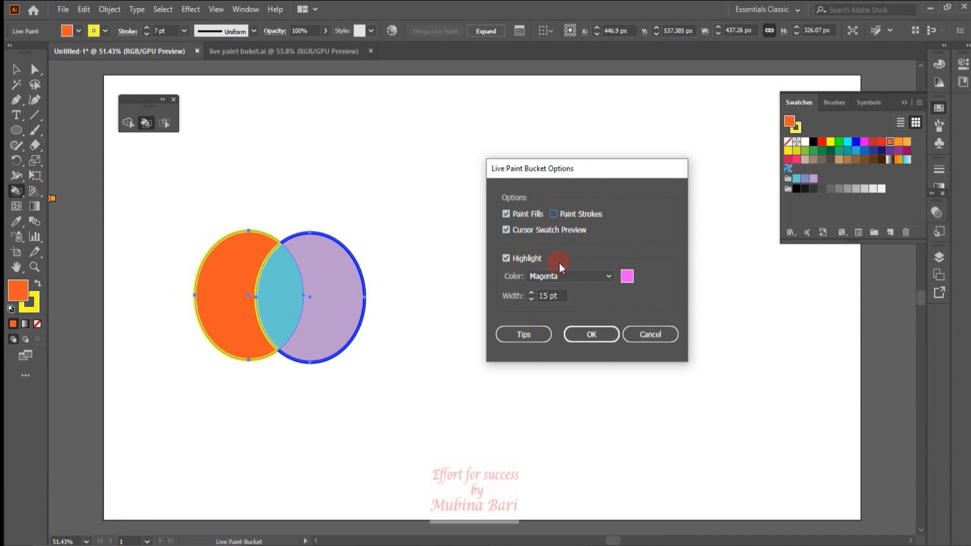
{"action": "left_click_drag", "start_coordinate": [548, 296], "coordinate": [539, 296]}
{"action": "type", "text": "4"}
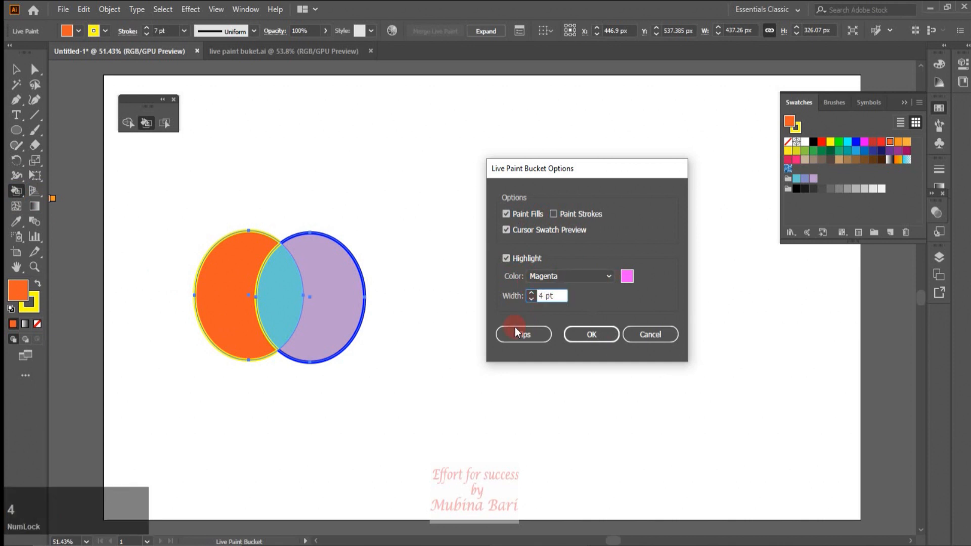
{"action": "left_click", "coordinate": [610, 276]}
{"action": "left_click", "coordinate": [567, 321]}
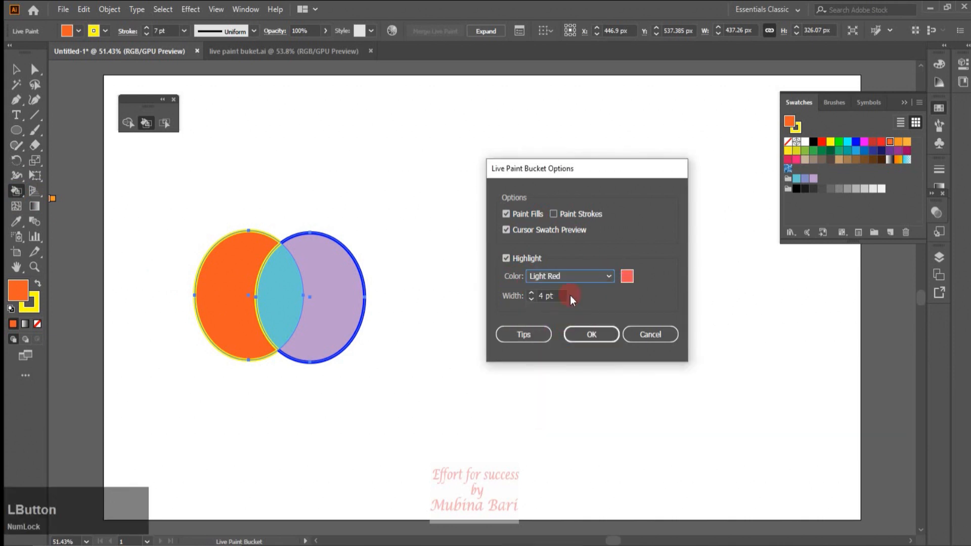
{"action": "left_click", "coordinate": [588, 335]}
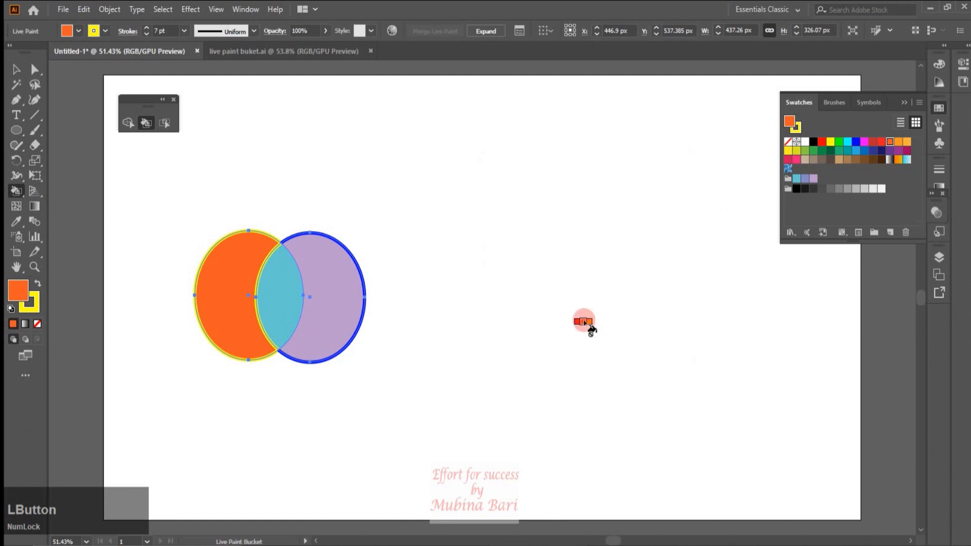
- Delete the Live Paint group and replace it with an orange, yellow-outlined circle about 210 px wide and an overlapping copy to its right
{"action": "left_click", "coordinate": [15, 70]}
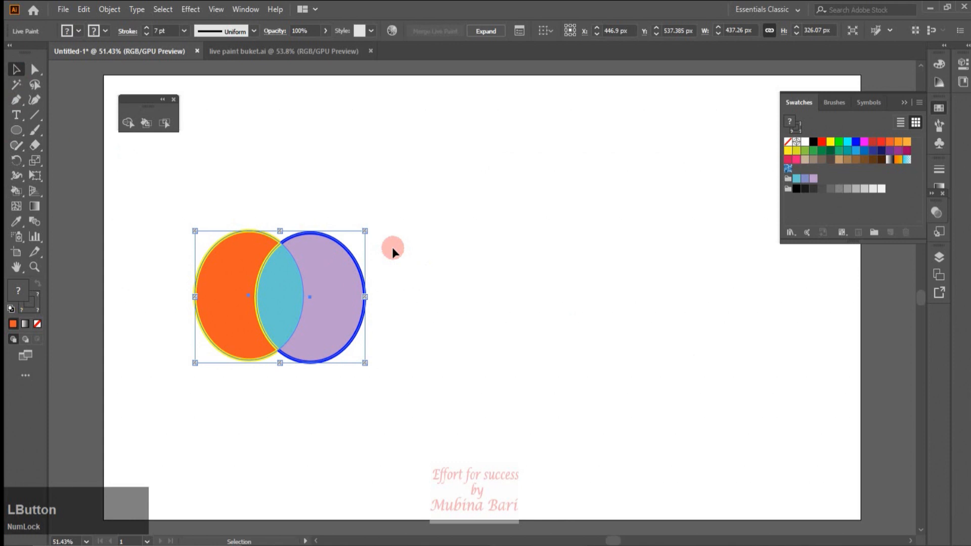
{"action": "key", "text": "Delete"}
{"action": "left_click", "coordinate": [15, 131]}
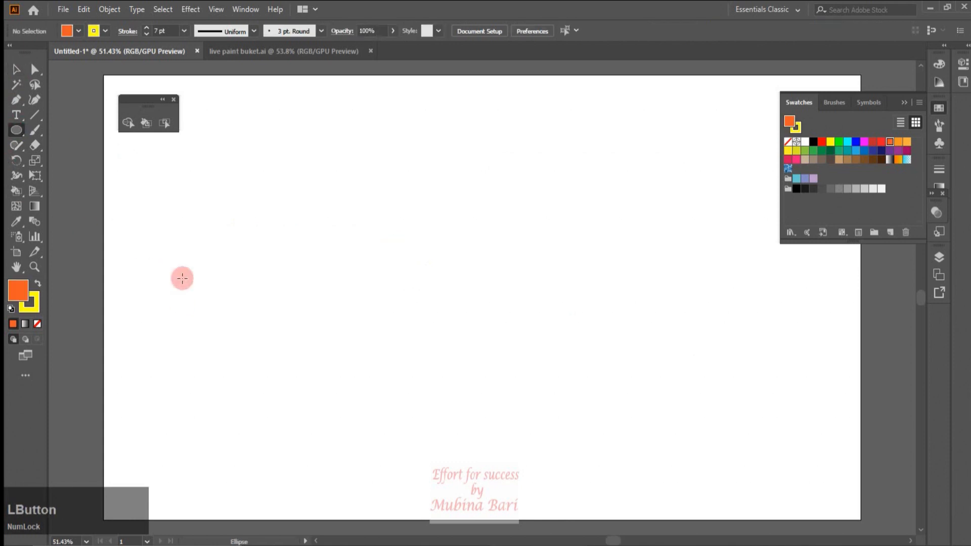
{"action": "left_click_drag", "start_coordinate": [227, 253], "coordinate": [314, 337]}
{"action": "left_click", "coordinate": [16, 70]}
{"action": "left_click_drag", "start_coordinate": [248, 314], "coordinate": [291, 314]}
- Select both overlapping circles and make them a Live Paint group
{"action": "left_click_drag", "start_coordinate": [200, 218], "coordinate": [434, 335]}
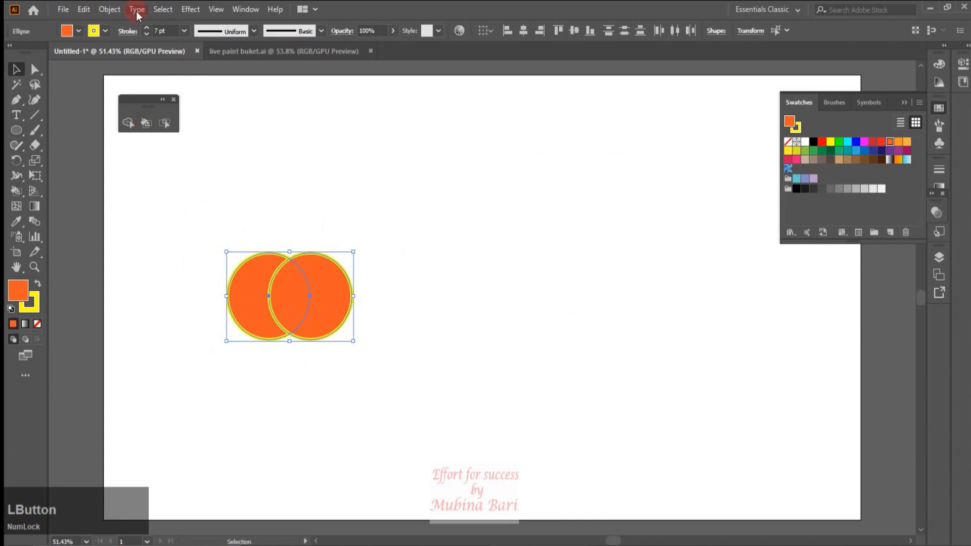
{"action": "left_click", "coordinate": [111, 11]}
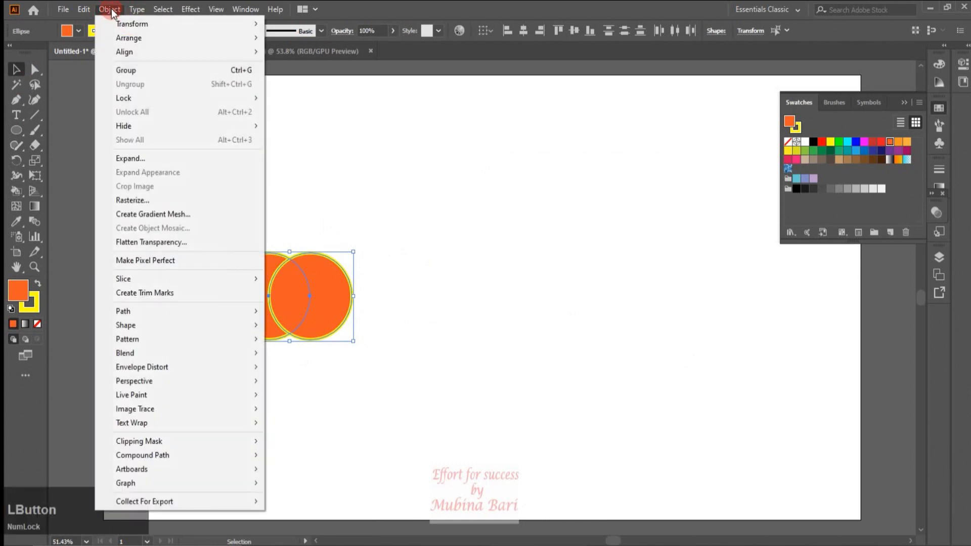
{"action": "left_click", "coordinate": [134, 398]}
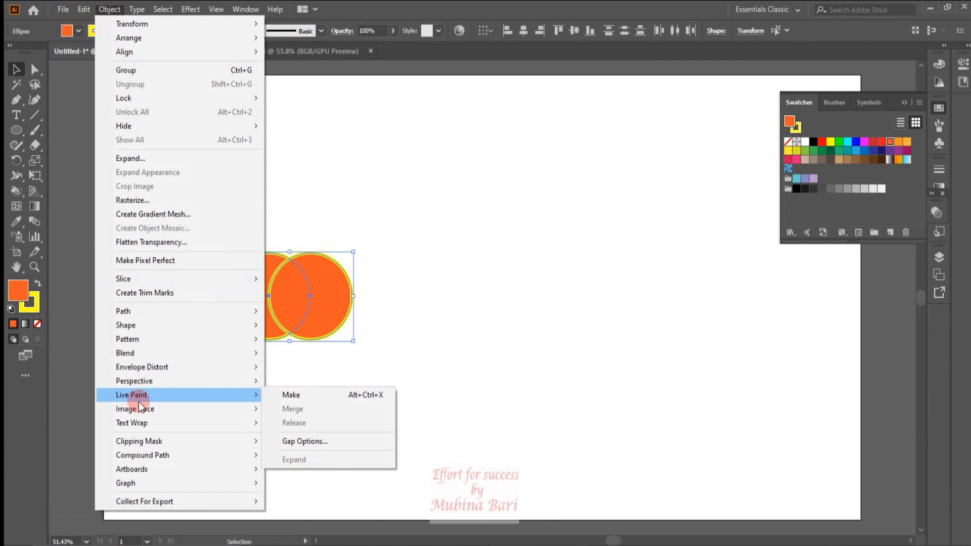
{"action": "left_click", "coordinate": [303, 400]}
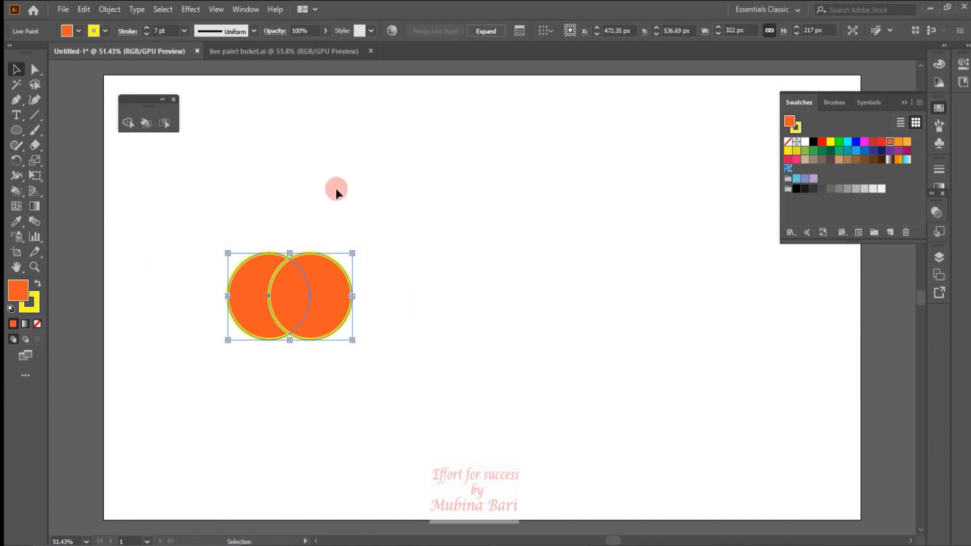
- Release the Live Paint group back into ordinary circles and deselect them
{"action": "left_click", "coordinate": [105, 10]}
{"action": "left_click", "coordinate": [160, 394]}
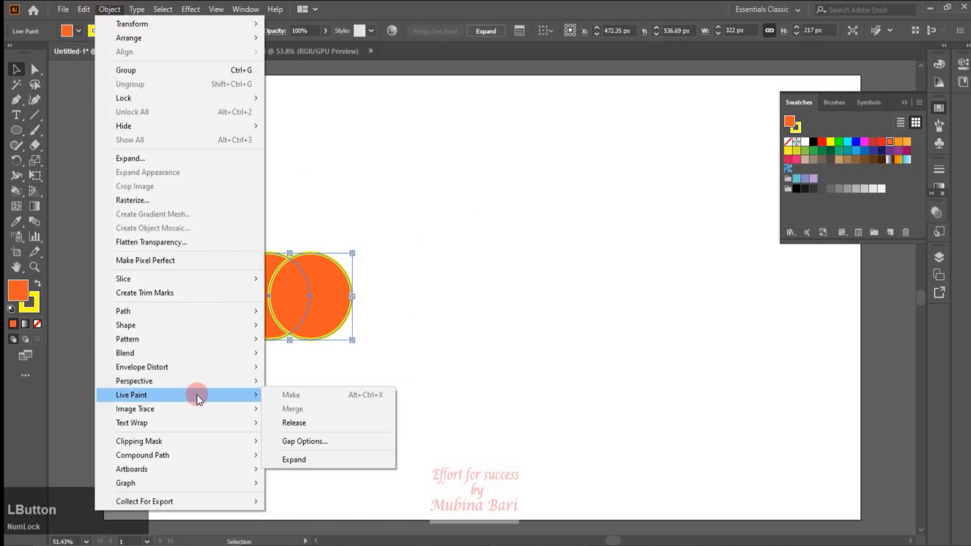
{"action": "left_click", "coordinate": [296, 424]}
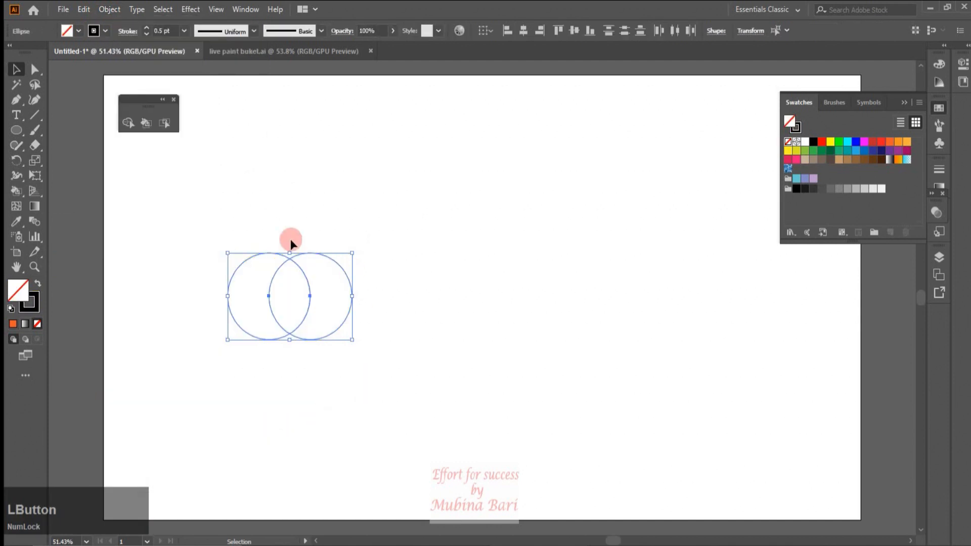
{"action": "left_click", "coordinate": [268, 382]}
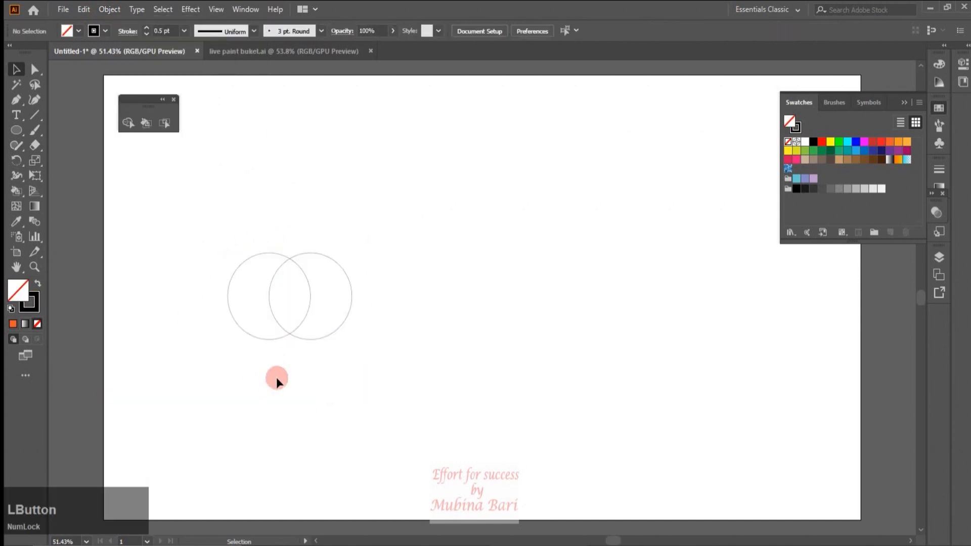
- Try moving the right circle farther from the left one, and undo the move
{"action": "left_click", "coordinate": [343, 323]}
{"action": "left_click_drag", "start_coordinate": [343, 322], "coordinate": [381, 324]}
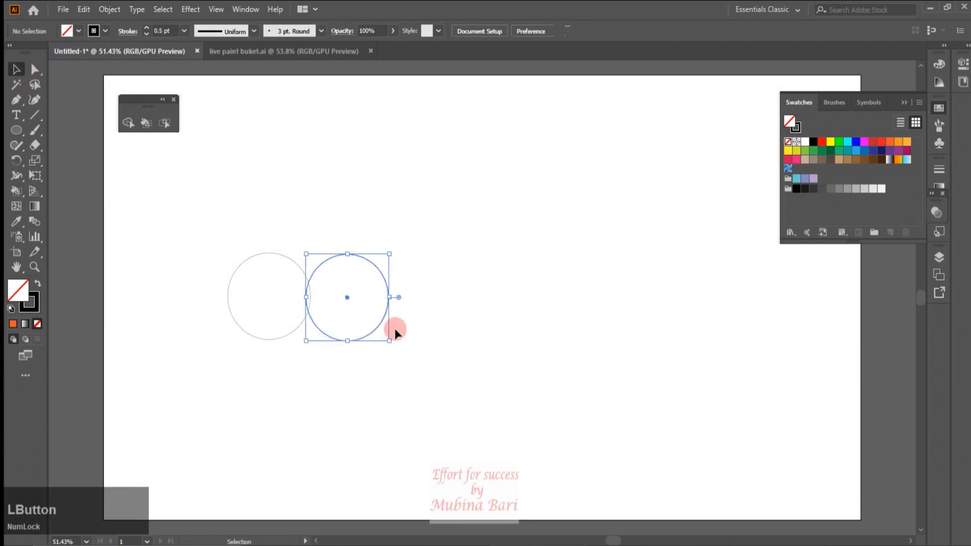
{"action": "key", "text": "ctrl+z"}
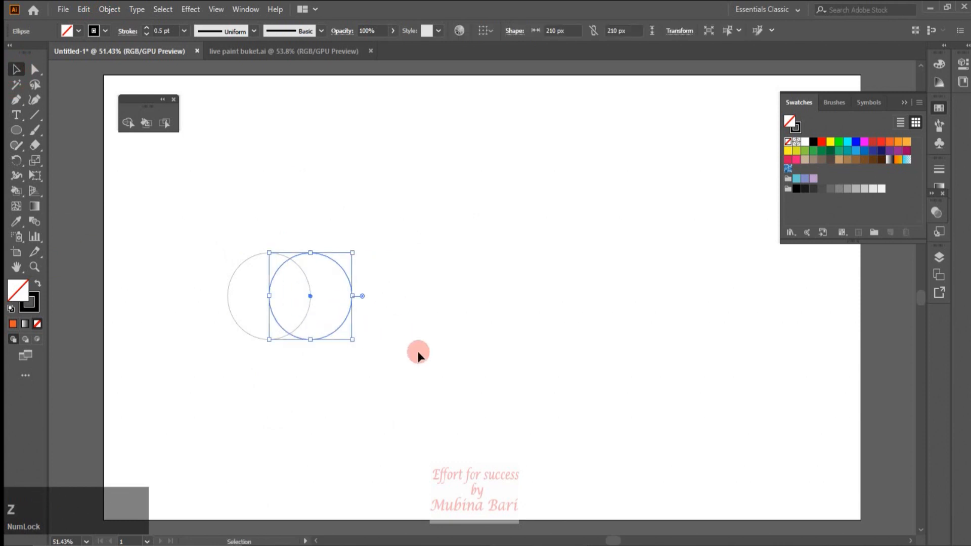
- Set the stroke weight of both circles to 2 pt and deselect them
{"action": "left_click_drag", "start_coordinate": [218, 241], "coordinate": [385, 357]}
{"action": "left_click", "coordinate": [186, 35]}
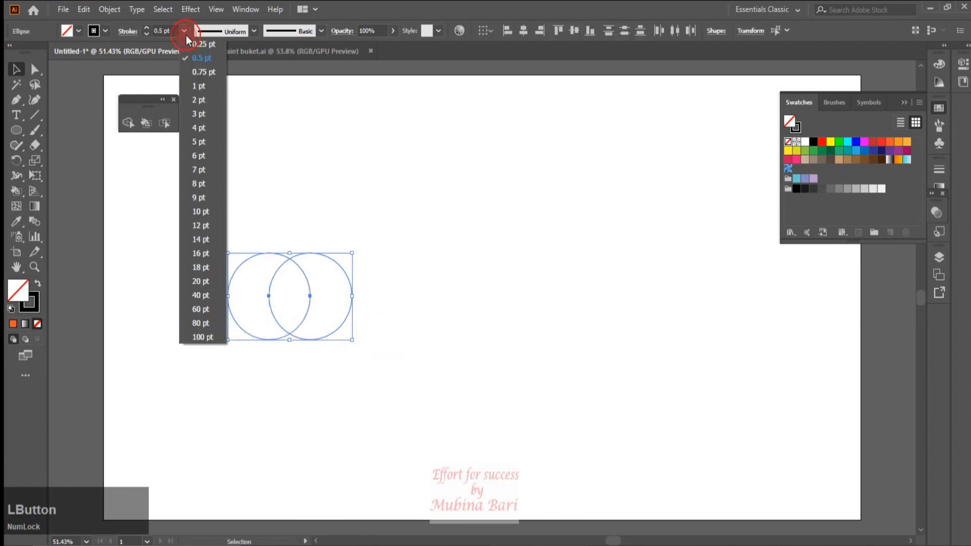
{"action": "left_click", "coordinate": [193, 102]}
{"action": "left_click", "coordinate": [380, 168]}
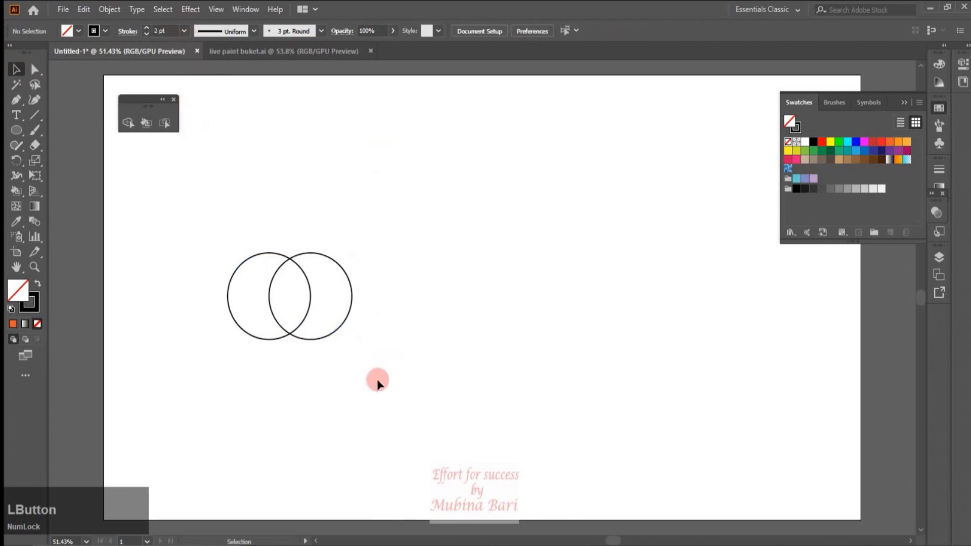
- Reselect both circles and turn them into a Live Paint group with the Live Paint Bucket
{"action": "left_click_drag", "start_coordinate": [223, 226], "coordinate": [394, 328]}
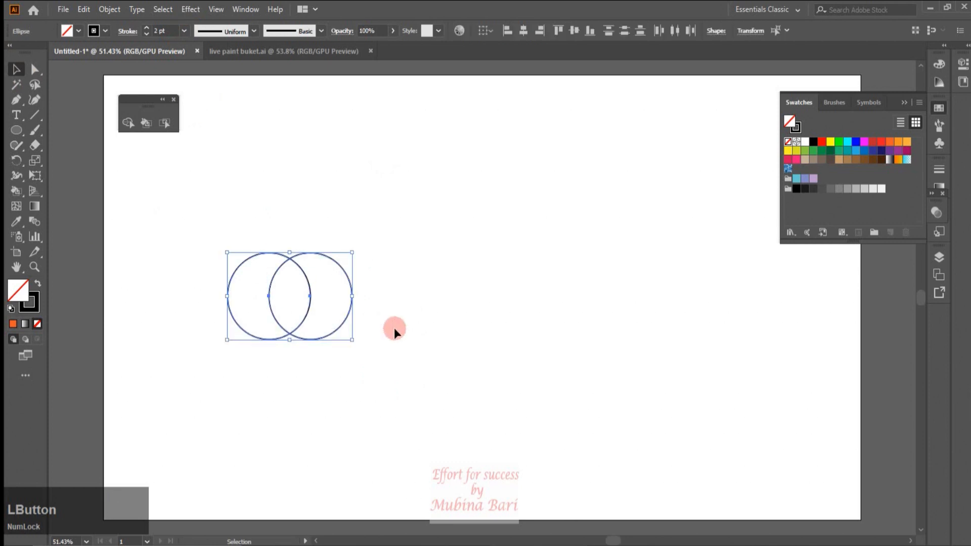
{"action": "left_click", "coordinate": [21, 193]}
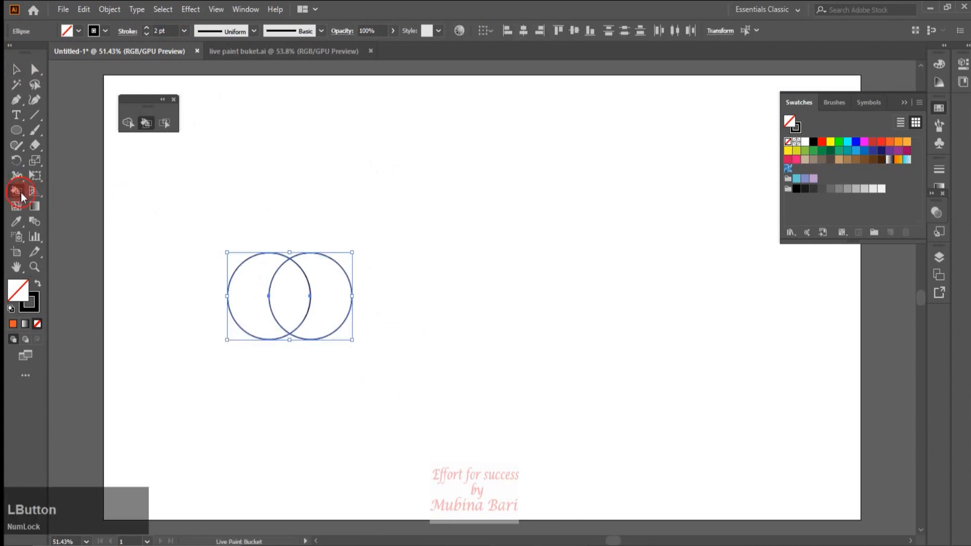
{"action": "left_click", "coordinate": [298, 302]}
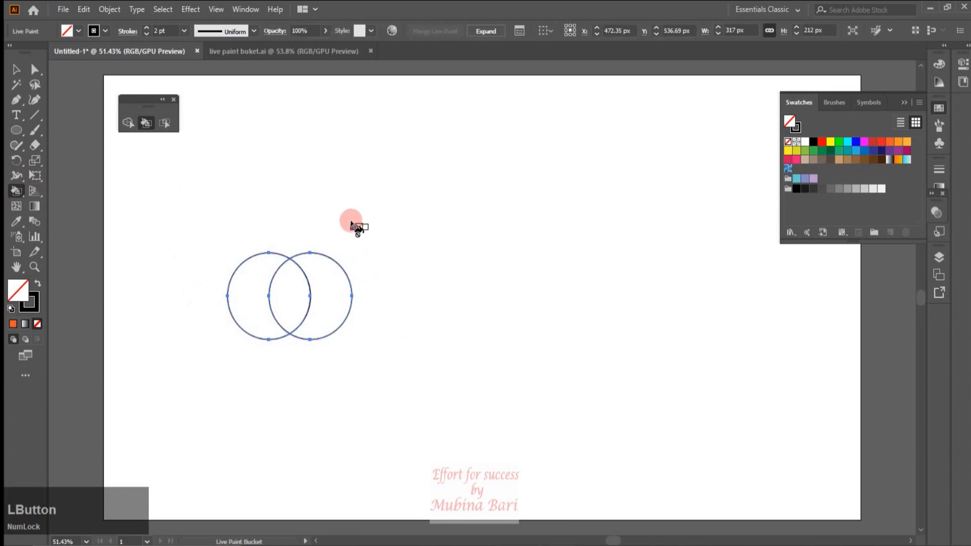
- Look over the Live Paint commands available for the two-circle group, and deselect the group
{"action": "left_click", "coordinate": [110, 9]}
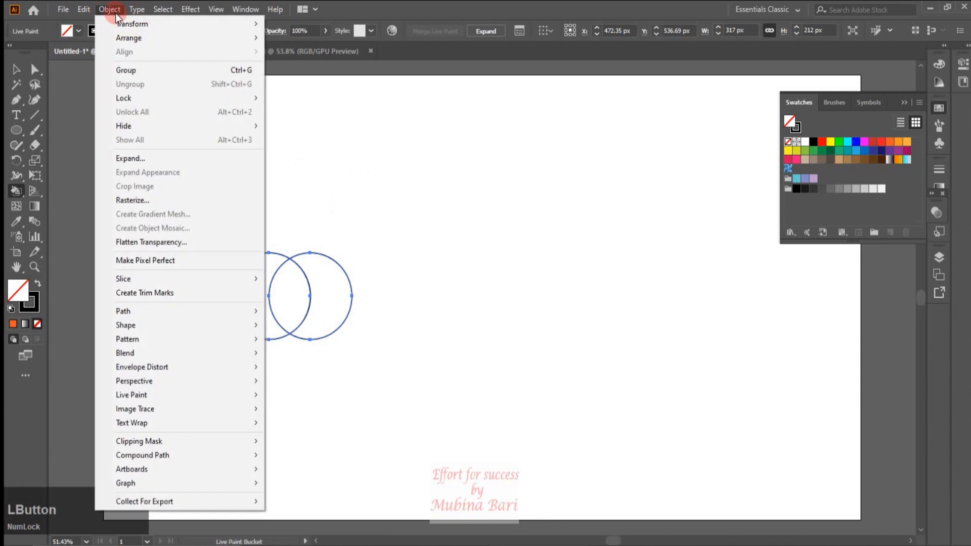
{"action": "mouse_move", "coordinate": [162, 391]}
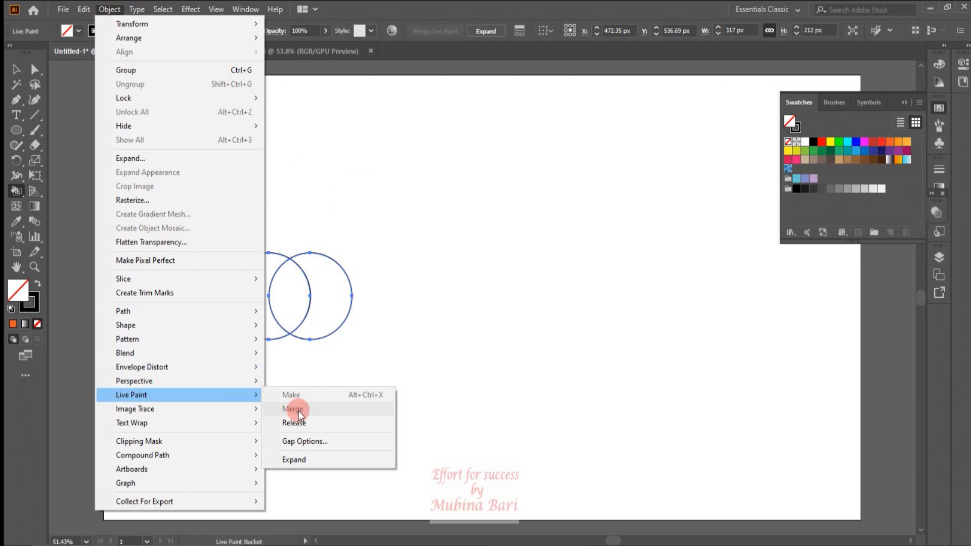
{"action": "left_click", "coordinate": [330, 375]}
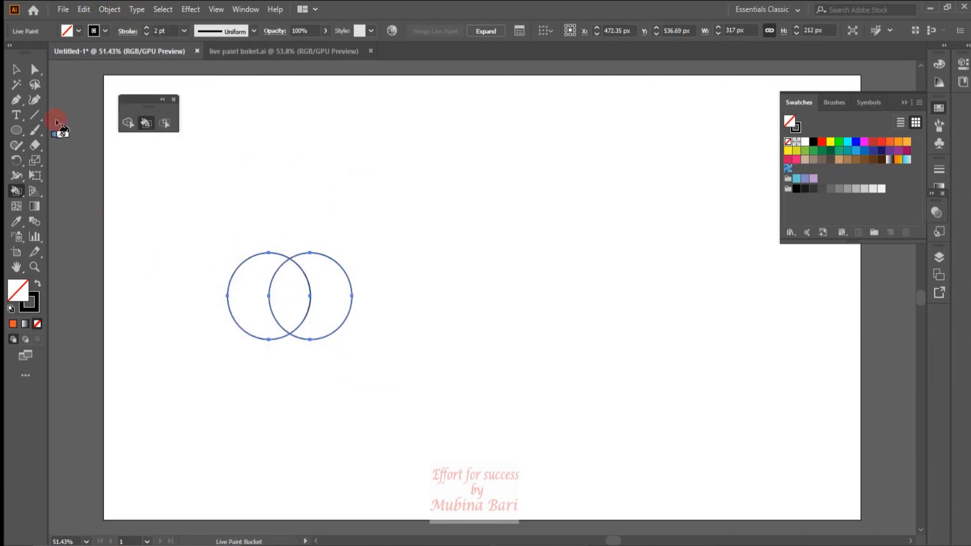
{"action": "left_click", "coordinate": [15, 68]}
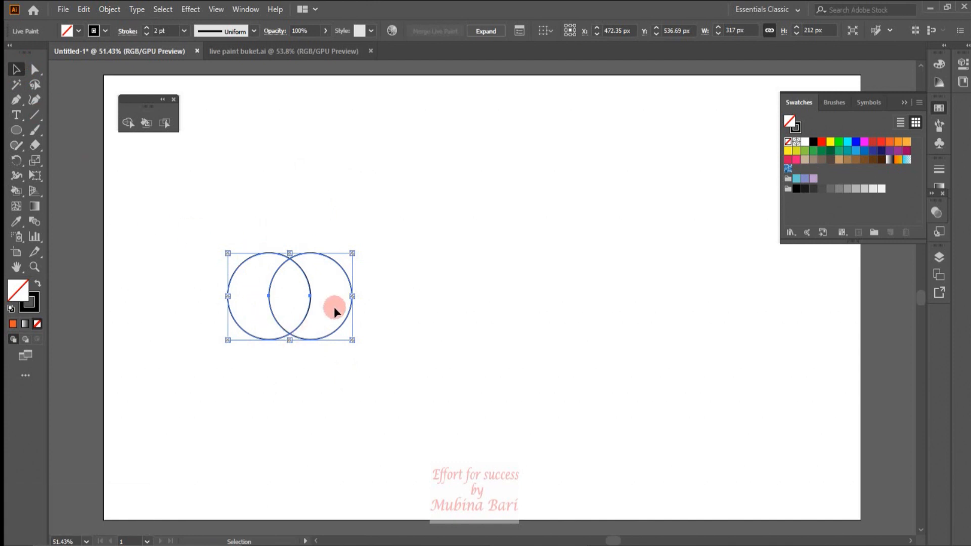
{"action": "left_click", "coordinate": [126, 280]}
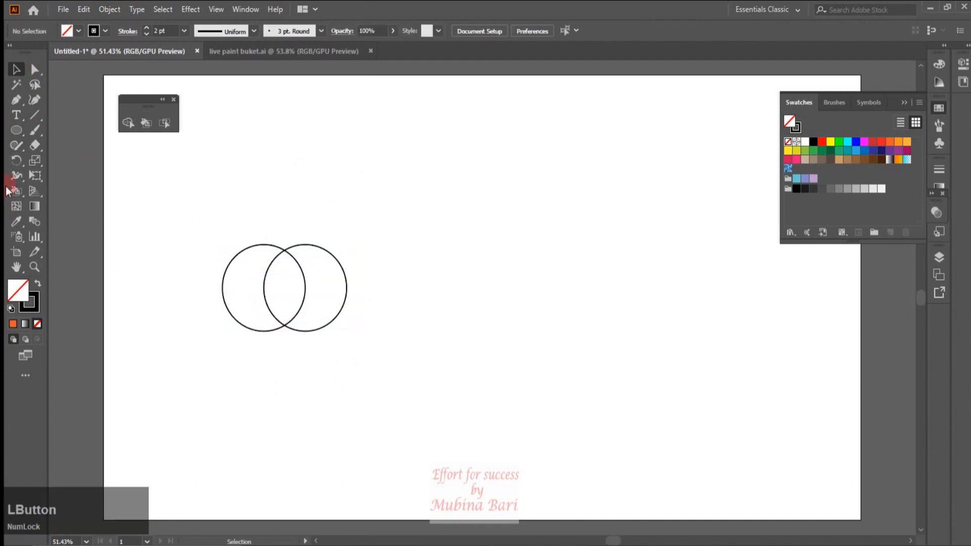
- Draw a third circle overlapping the right circle of the pair and merge it into the Live Paint group
{"action": "left_click", "coordinate": [16, 131]}
{"action": "left_click_drag", "start_coordinate": [325, 246], "coordinate": [388, 338]}
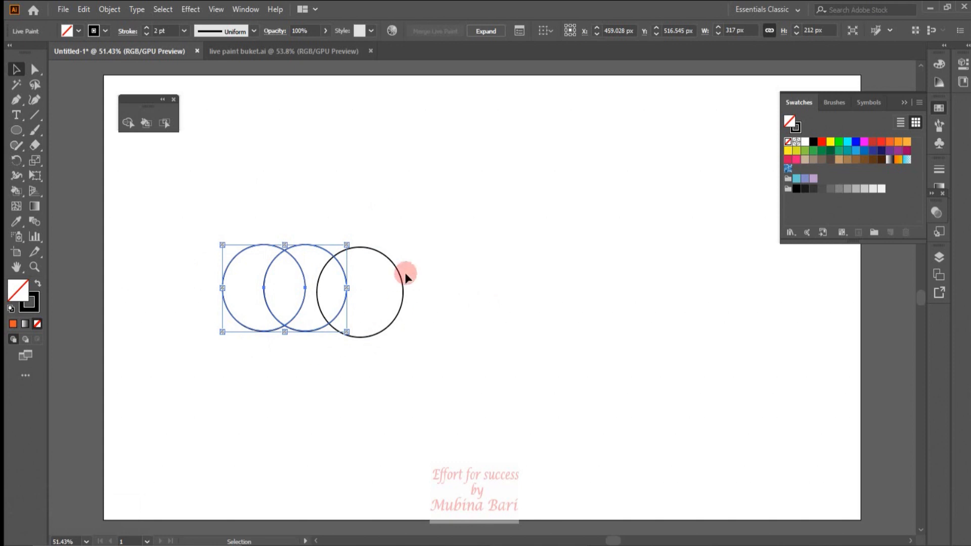
{"action": "left_click_drag", "start_coordinate": [209, 212], "coordinate": [408, 303]}
{"action": "left_click", "coordinate": [110, 9]}
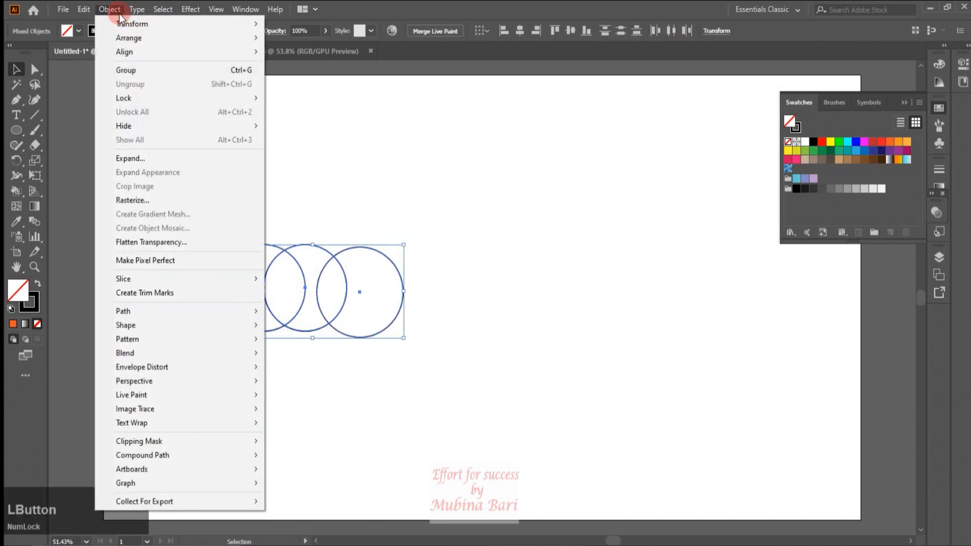
{"action": "mouse_move", "coordinate": [151, 393]}
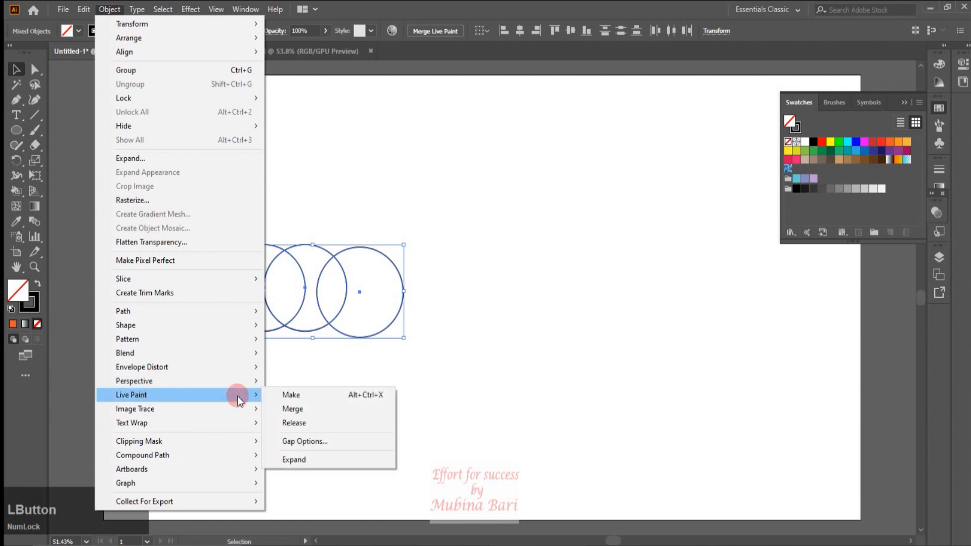
{"action": "left_click", "coordinate": [291, 407]}
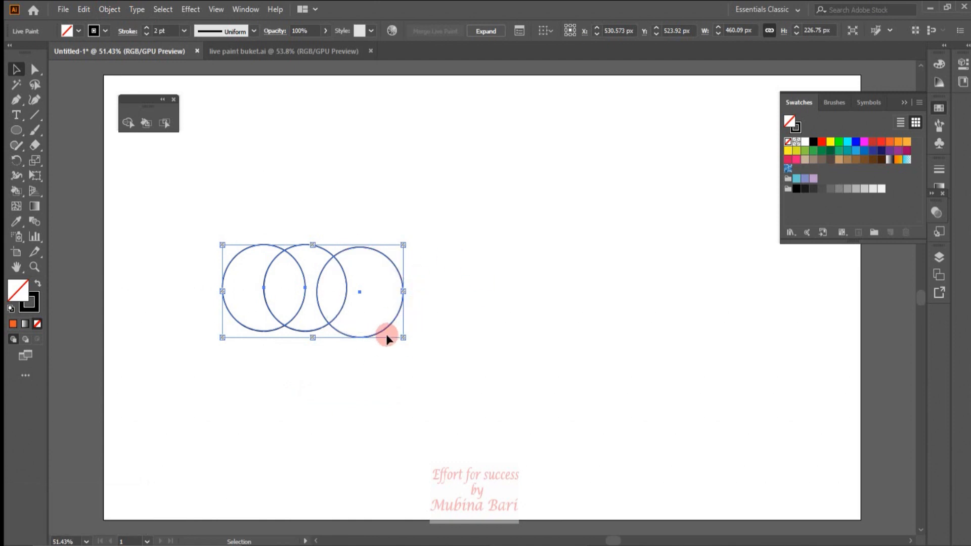
- Delete the merged circles and draw an open four-sided Pen path with a small gap at its upper-right corner
{"action": "left_click", "coordinate": [399, 301]}
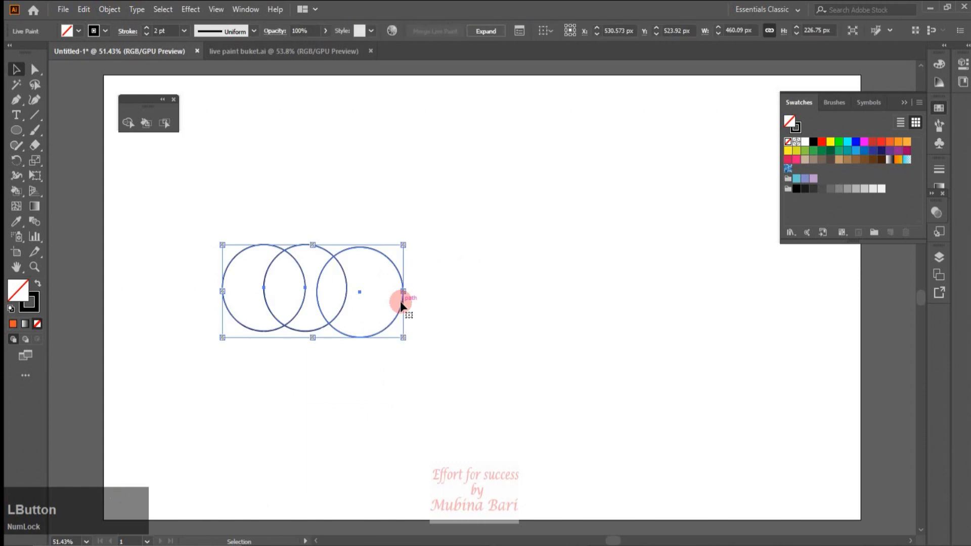
{"action": "key", "text": "Delete"}
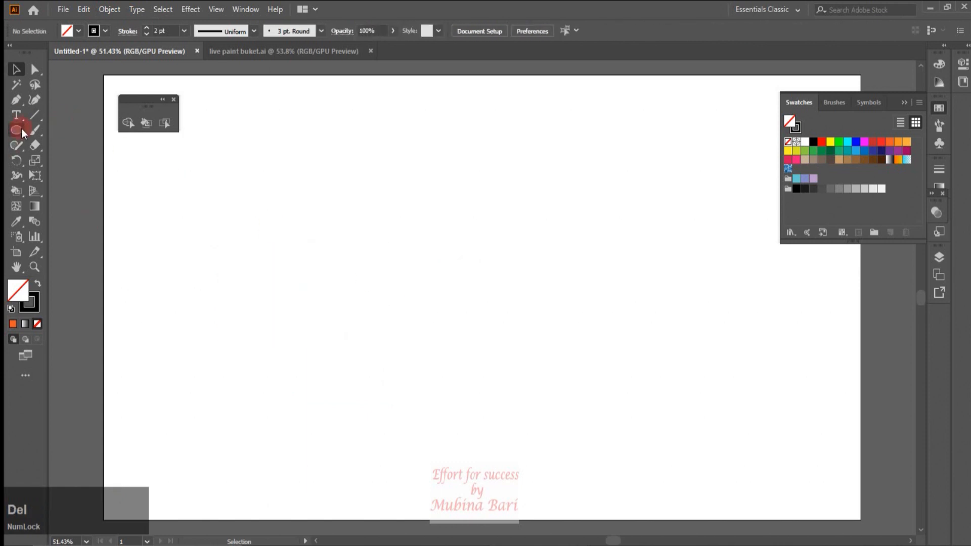
{"action": "left_click", "coordinate": [16, 100]}
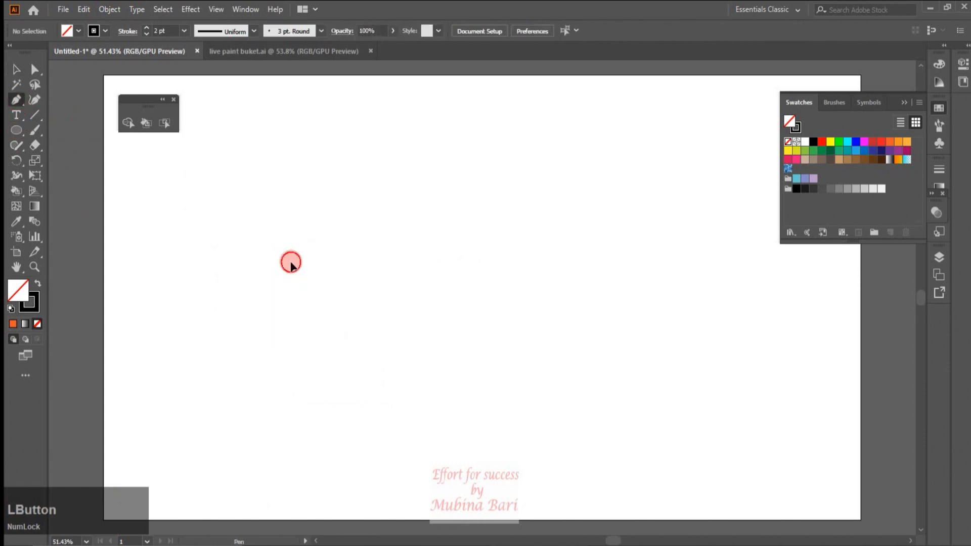
{"action": "left_click", "coordinate": [291, 262]}
{"action": "left_click", "coordinate": [163, 239]}
{"action": "left_click", "coordinate": [157, 370]}
{"action": "left_click", "coordinate": [274, 369]}
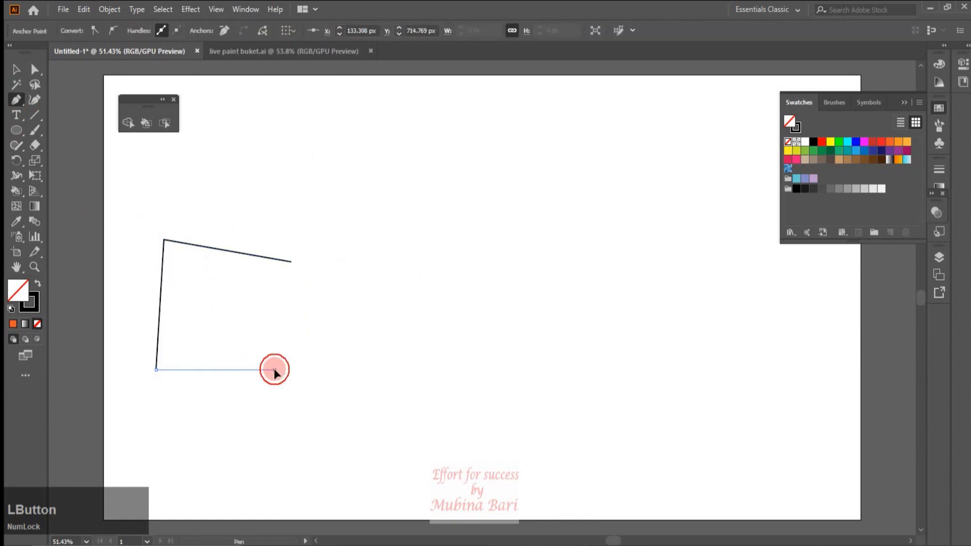
{"action": "left_click", "coordinate": [291, 275]}
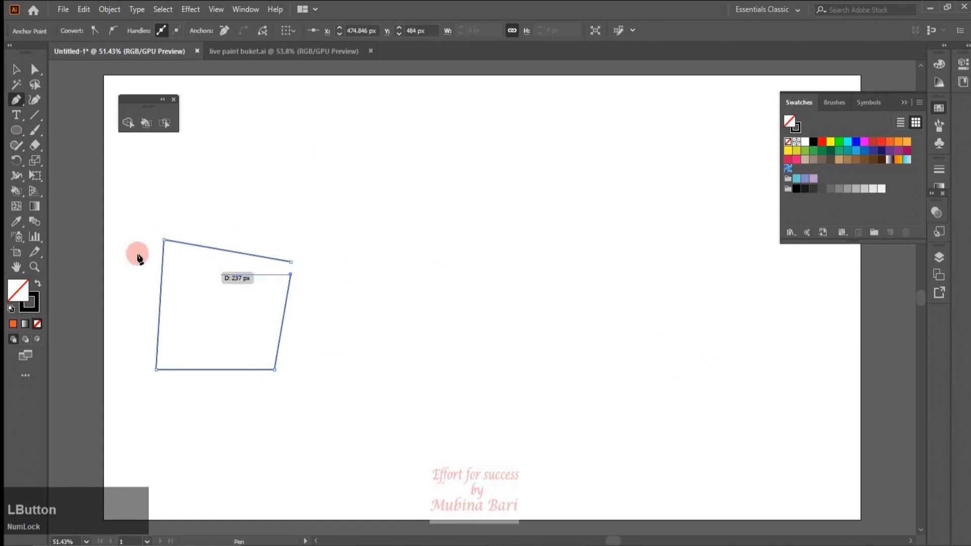
{"action": "left_click", "coordinate": [15, 69]}
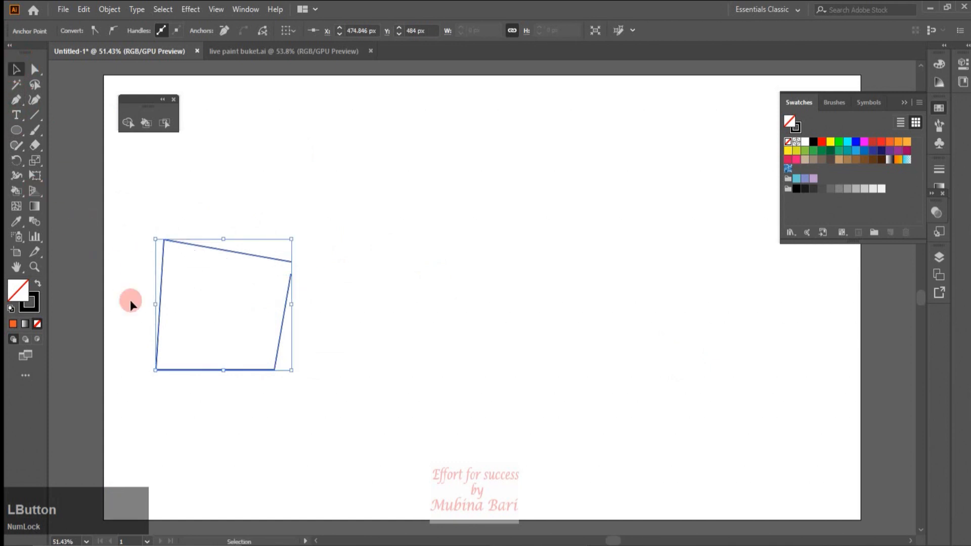
- Draw an open wedge-shaped Pen path crossing the first shape's right side, with a narrow gap at its right tip
{"action": "left_click", "coordinate": [17, 100]}
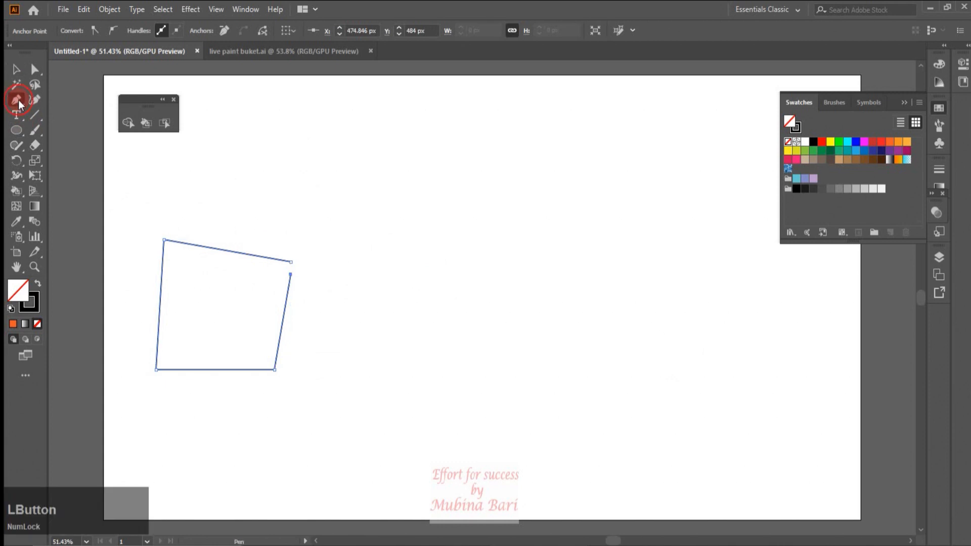
{"action": "left_click", "coordinate": [338, 328]}
{"action": "left_click", "coordinate": [230, 305]}
{"action": "left_click", "coordinate": [225, 345]}
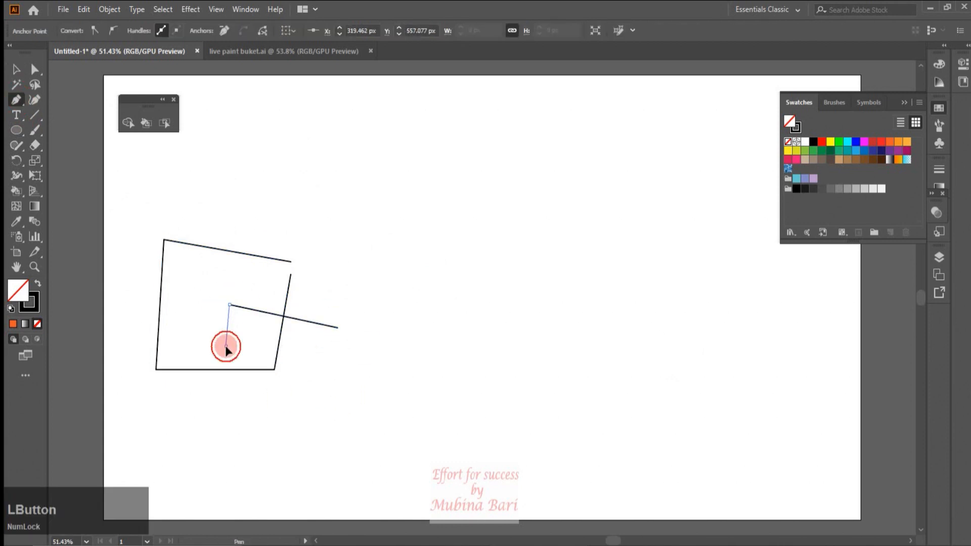
{"action": "left_click", "coordinate": [338, 333]}
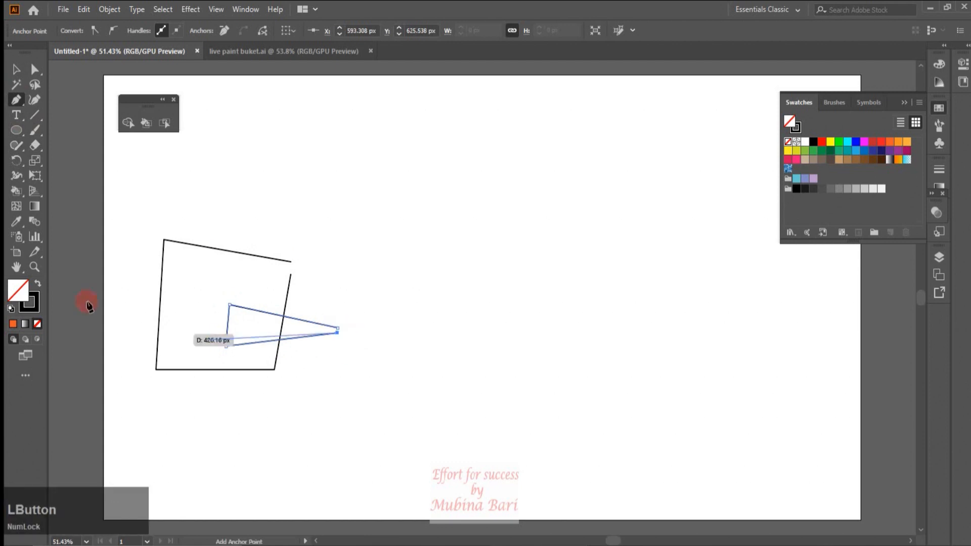
- Select both open paths and check the default Live Paint gap options without changing them
{"action": "left_click", "coordinate": [17, 67]}
{"action": "left_click_drag", "start_coordinate": [189, 205], "coordinate": [354, 418]}
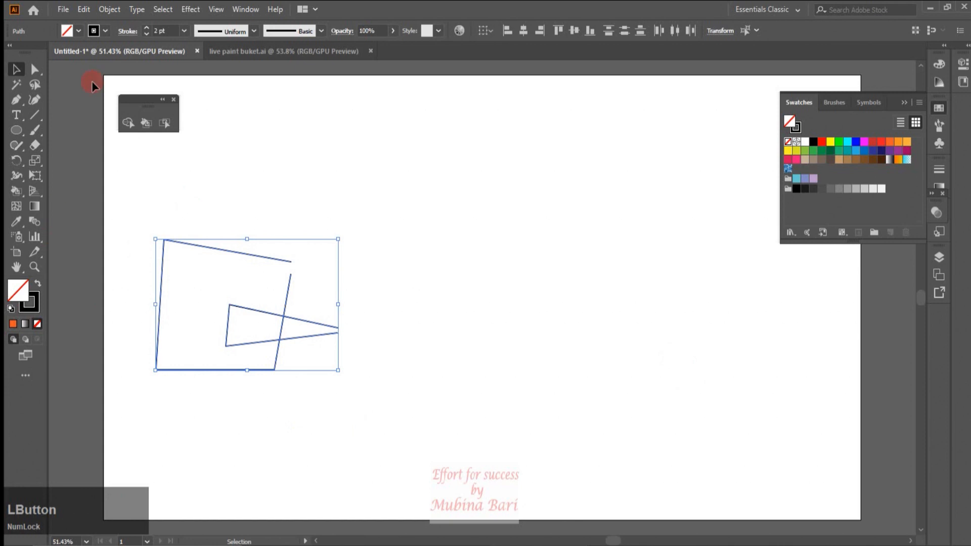
{"action": "left_click", "coordinate": [110, 9]}
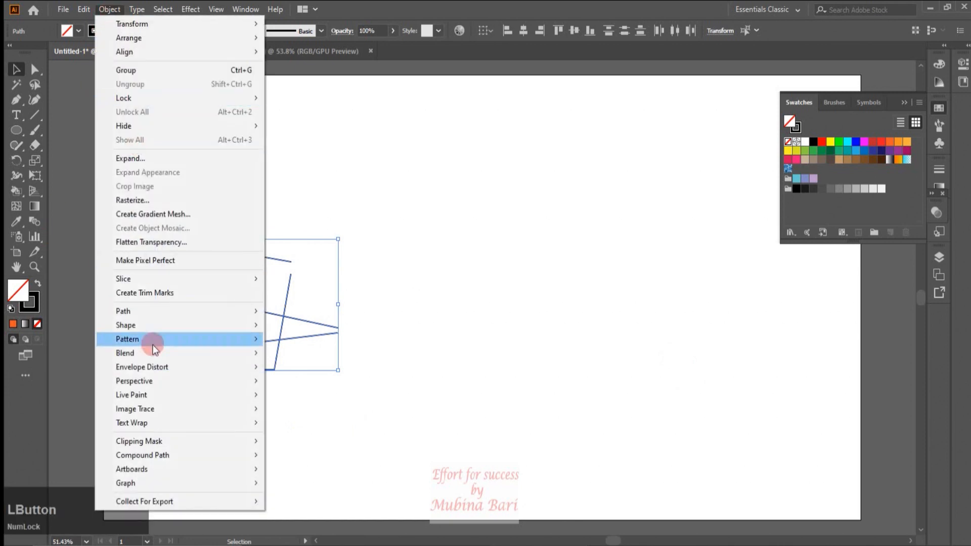
{"action": "mouse_move", "coordinate": [148, 397]}
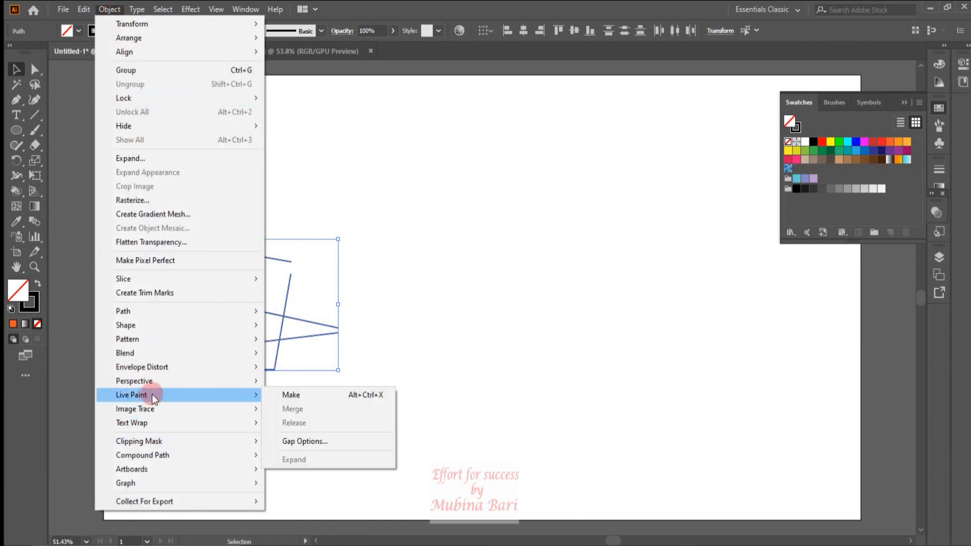
{"action": "left_click", "coordinate": [310, 445]}
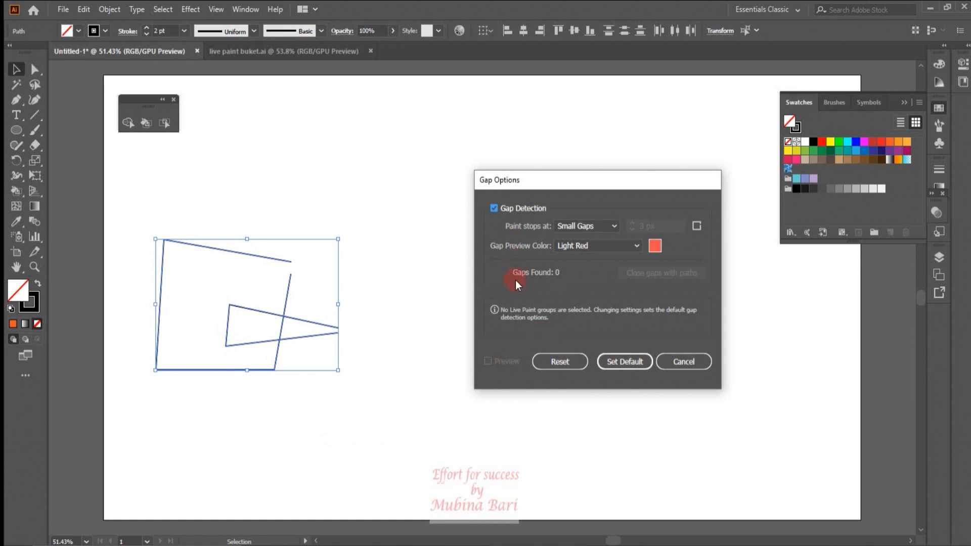
{"action": "left_click", "coordinate": [609, 363]}
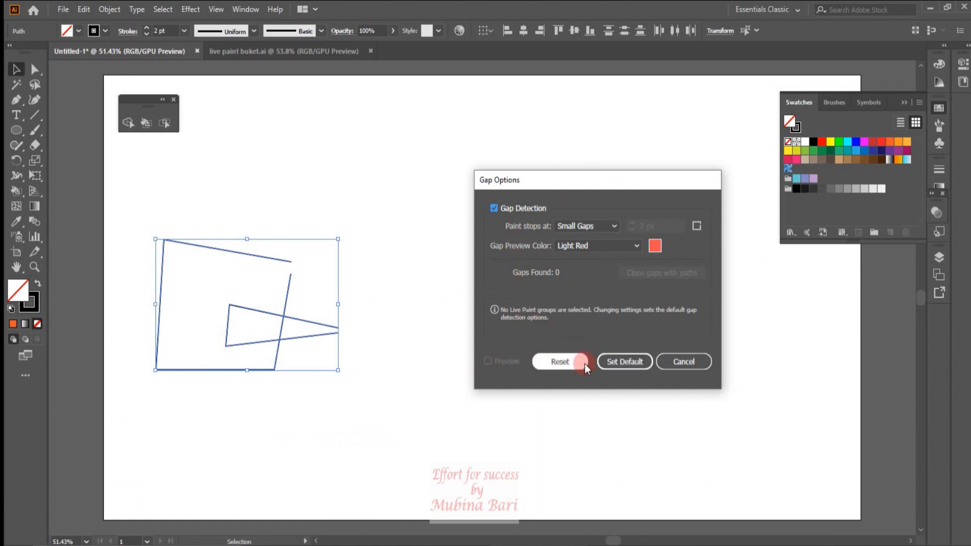
{"action": "left_click", "coordinate": [670, 362]}
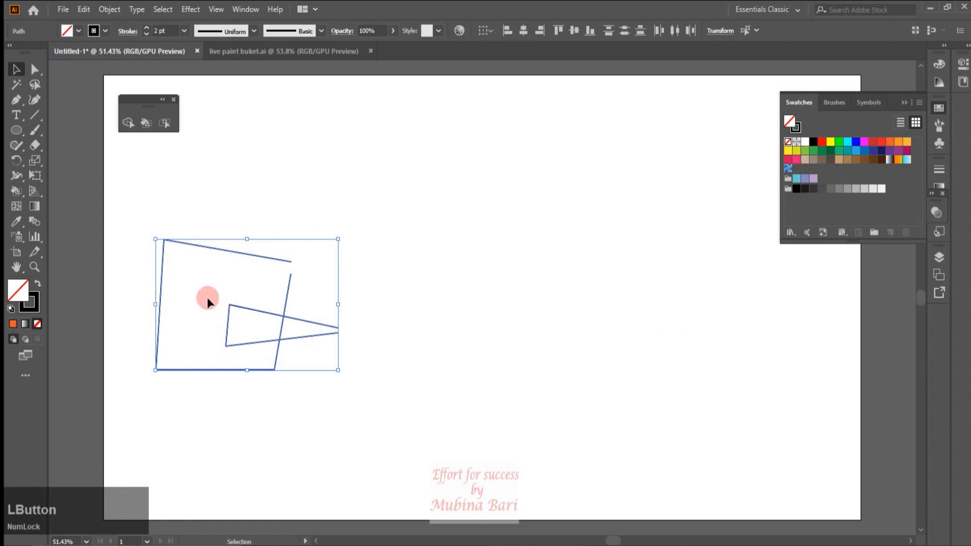
- Turn both paths into a Live Paint group and fill the enclosed area where they overlap with blue
{"action": "left_click", "coordinate": [146, 123]}
{"action": "left_click", "coordinate": [238, 315]}
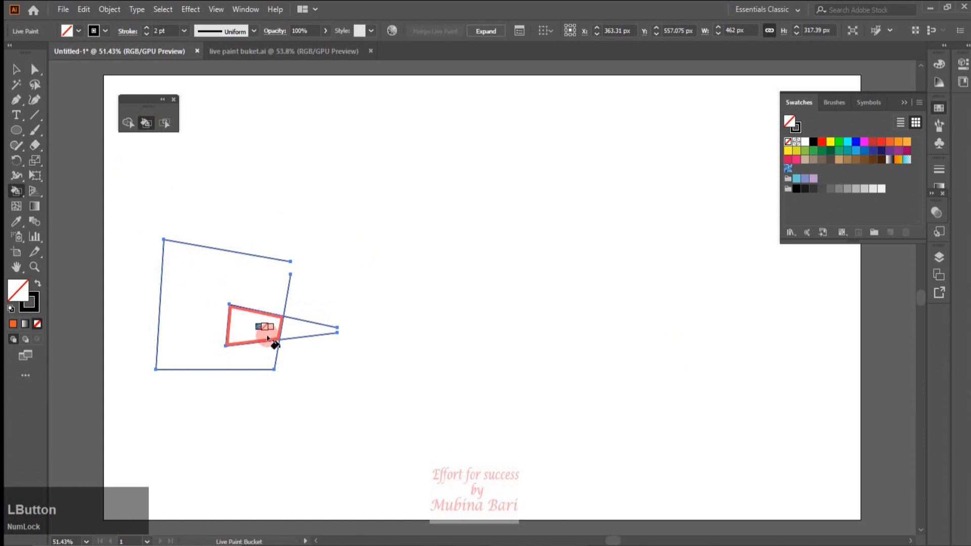
{"action": "left_click", "coordinate": [856, 141]}
{"action": "left_click", "coordinate": [240, 321]}
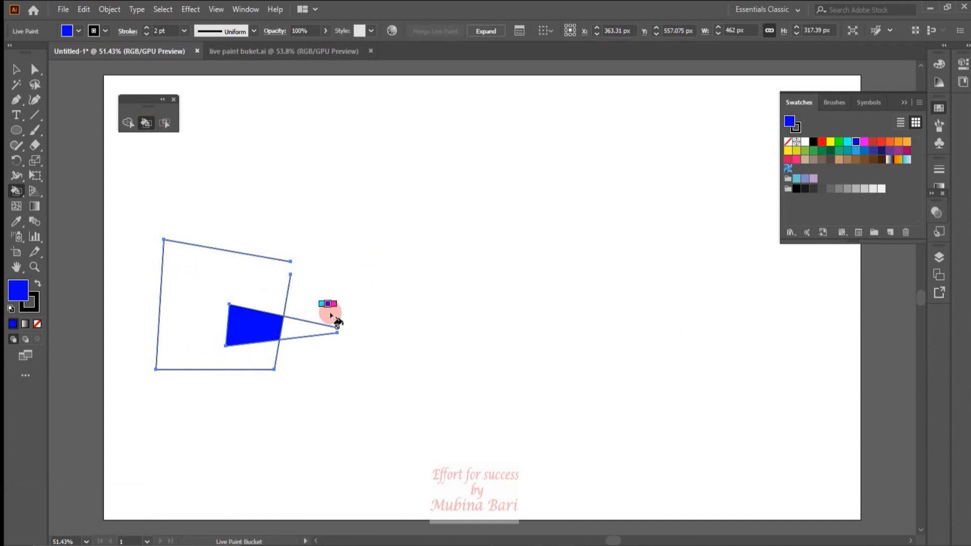
- Open the Live Paint group's gap options and preview Medium Gaps and Large Gaps as the paint-stop size
{"action": "left_click", "coordinate": [16, 71]}
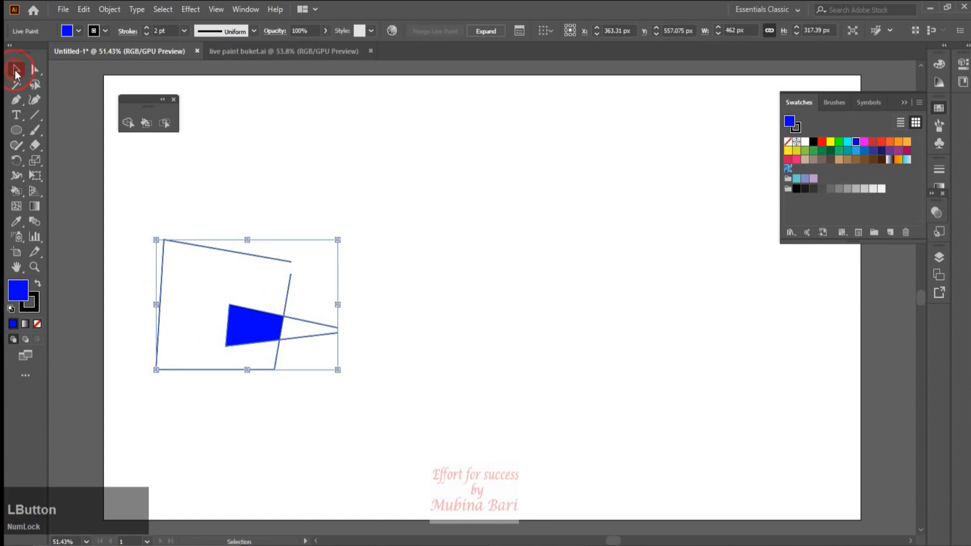
{"action": "left_click", "coordinate": [109, 9]}
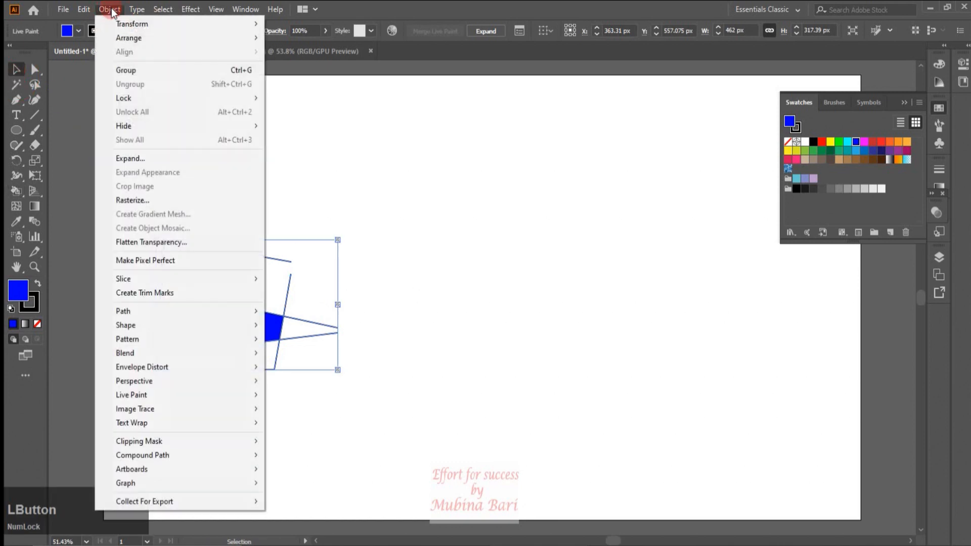
{"action": "mouse_move", "coordinate": [153, 396]}
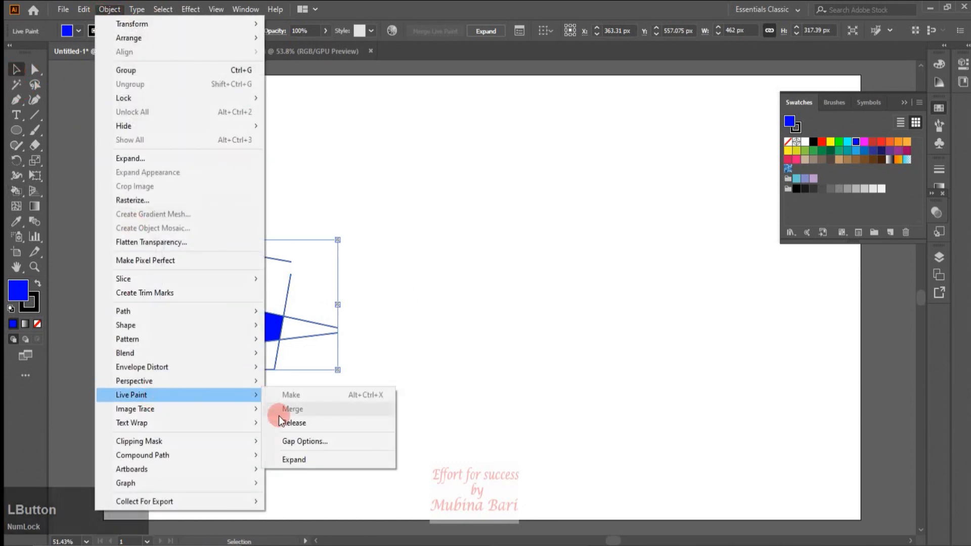
{"action": "left_click", "coordinate": [293, 442]}
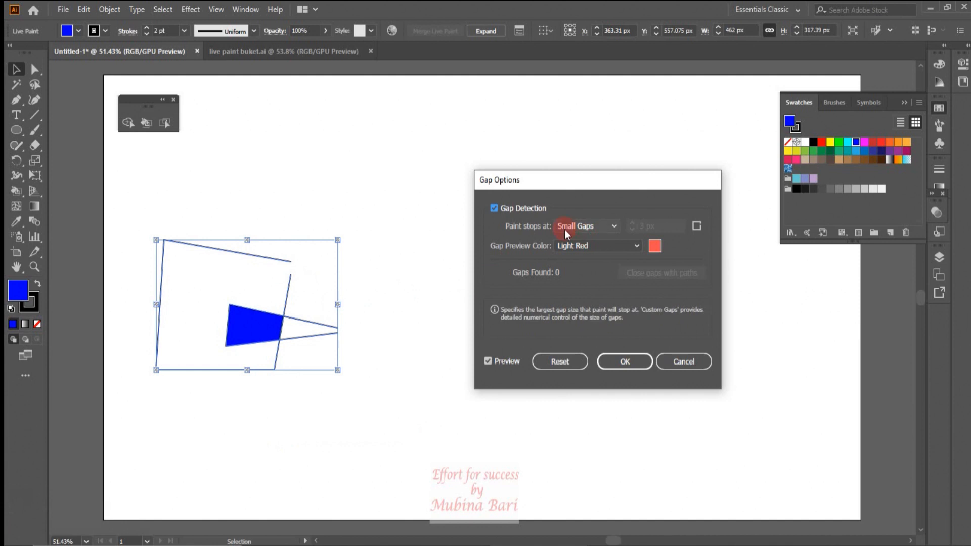
{"action": "left_click", "coordinate": [618, 226]}
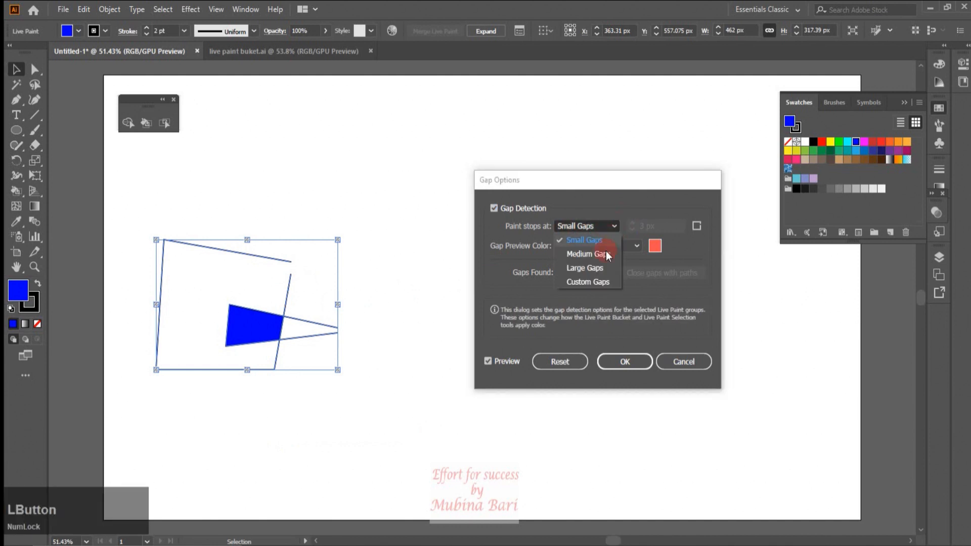
{"action": "left_click", "coordinate": [602, 255]}
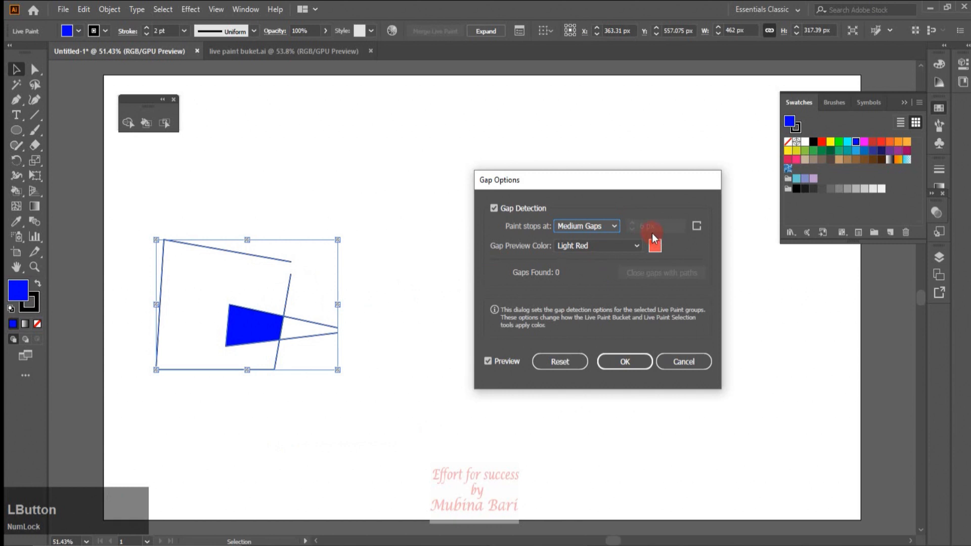
{"action": "left_click", "coordinate": [615, 226]}
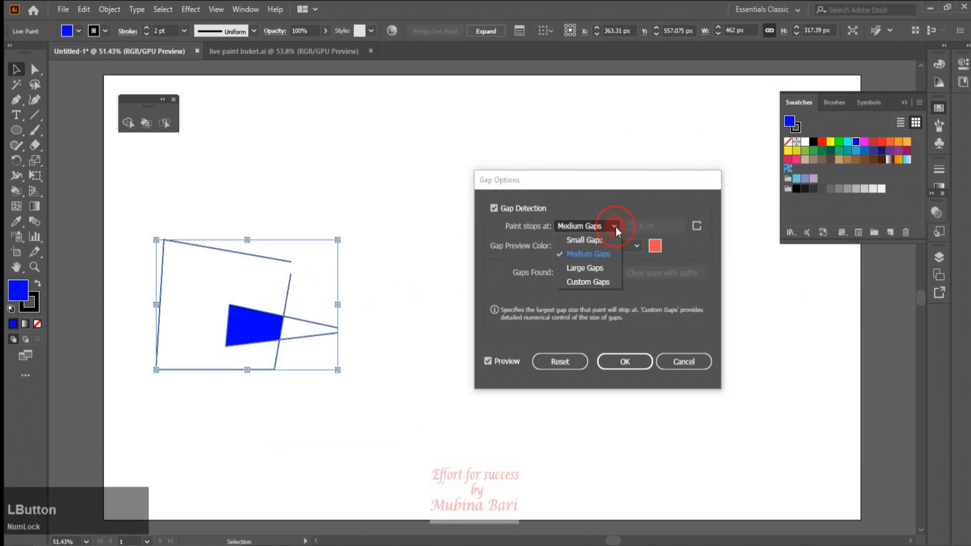
{"action": "left_click", "coordinate": [596, 268]}
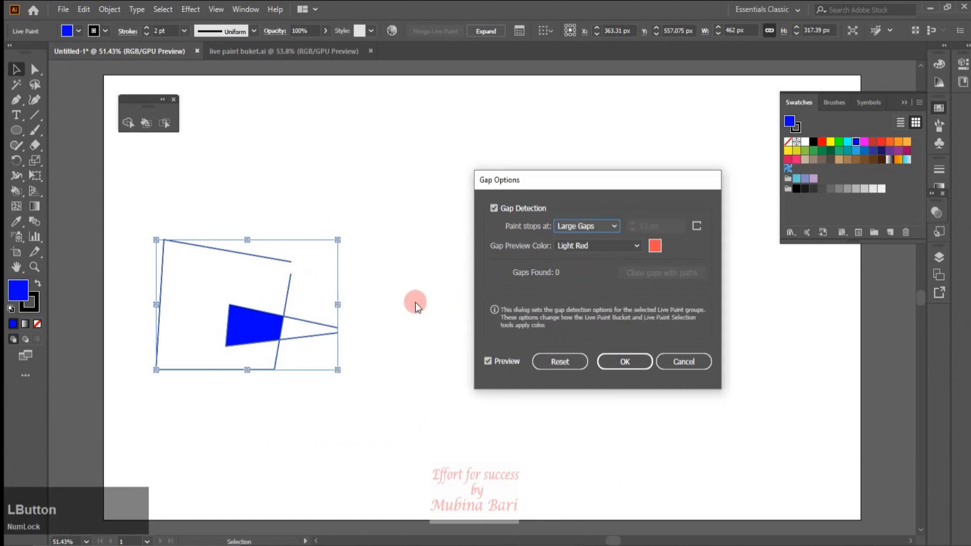
- Make paint stop at Custom Gaps and raise the custom gap size to 37 px
{"action": "left_click", "coordinate": [617, 227]}
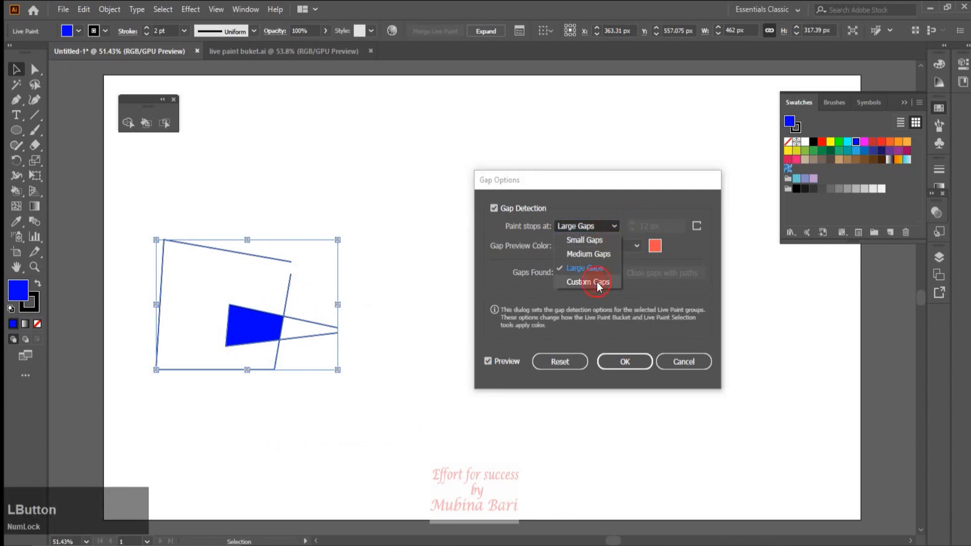
{"action": "left_click", "coordinate": [596, 282]}
{"action": "left_click", "coordinate": [643, 221]}
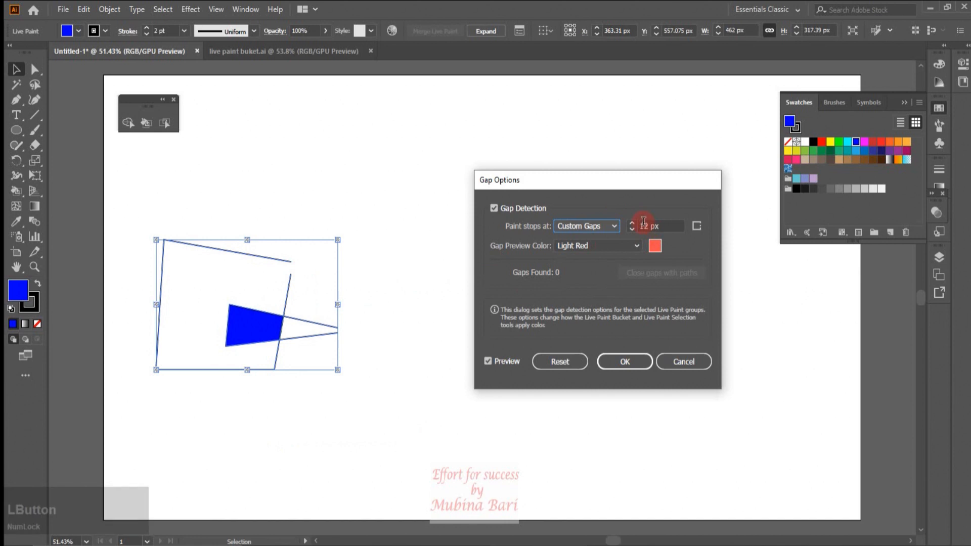
{"action": "left_click", "coordinate": [633, 223]}
{"action": "left_click", "coordinate": [633, 223]}
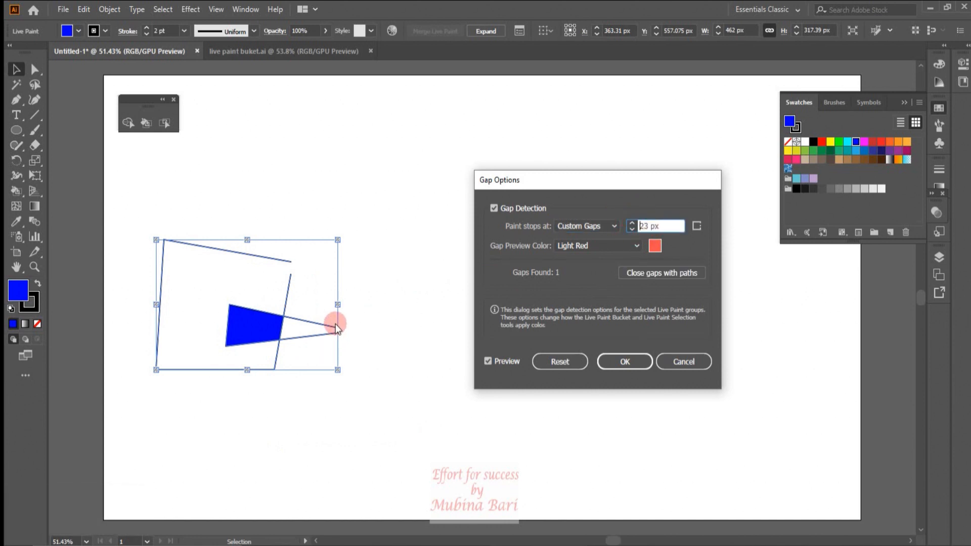
{"action": "left_click", "coordinate": [632, 225]}
{"action": "scroll", "coordinate": [549, 288], "scroll_direction": "down", "scroll_amount": 6}
- Close the detected gaps with paths, accept the warning and deselect the artwork
{"action": "left_click", "coordinate": [673, 274]}
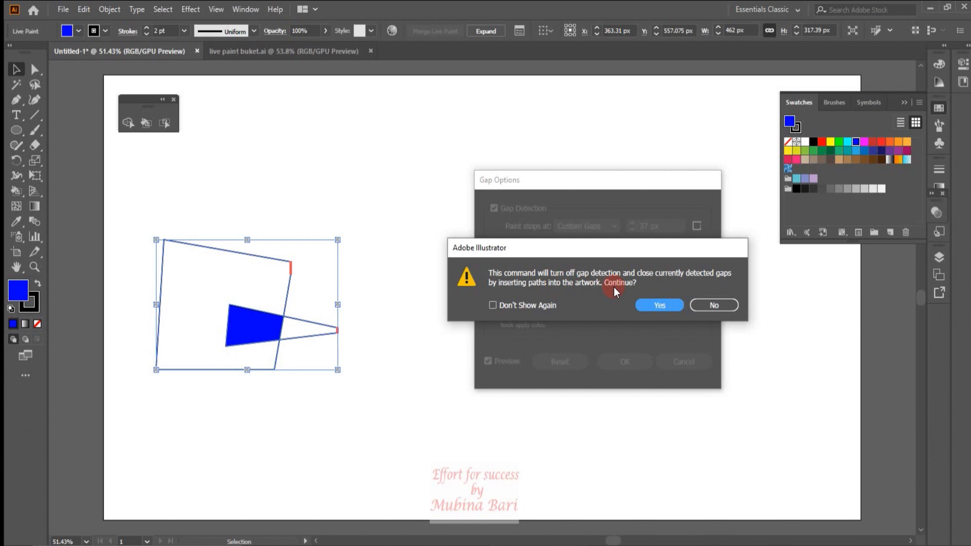
{"action": "left_click", "coordinate": [650, 304]}
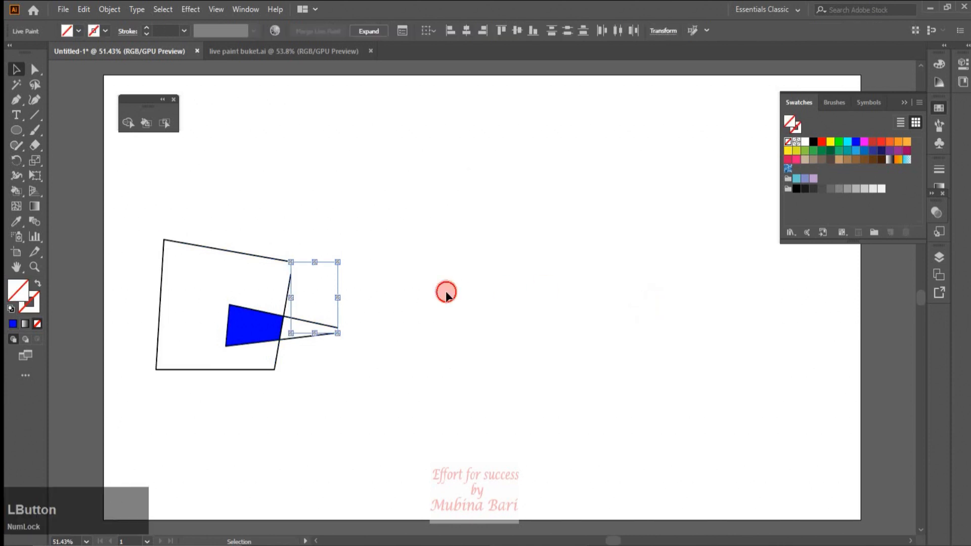
{"action": "left_click", "coordinate": [445, 290]}
{"action": "left_click", "coordinate": [184, 299]}
{"action": "left_click", "coordinate": [233, 162]}
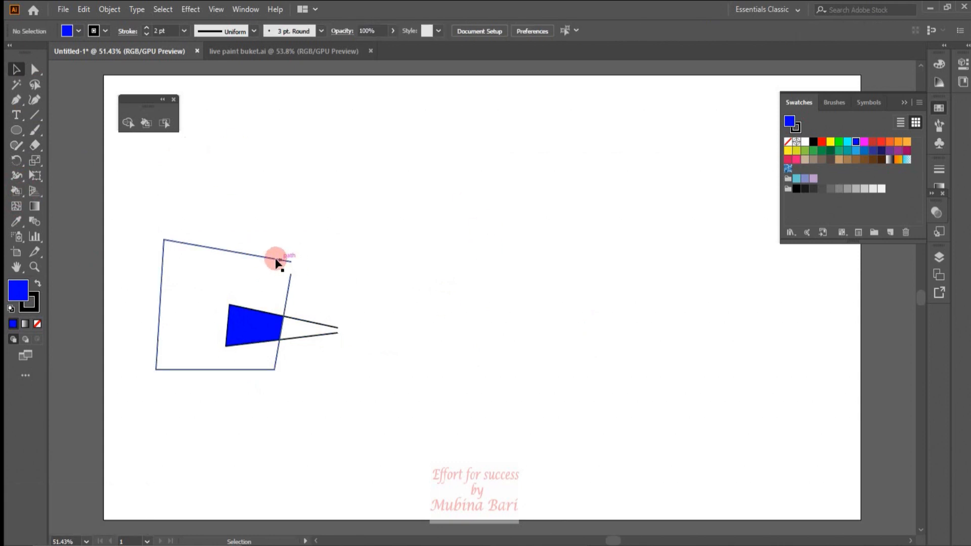
- Live-paint the four-sided shape dark green around the blue overlap, and fill the protruding wedge tip with a lighter green
{"action": "left_click_drag", "start_coordinate": [145, 205], "coordinate": [304, 402]}
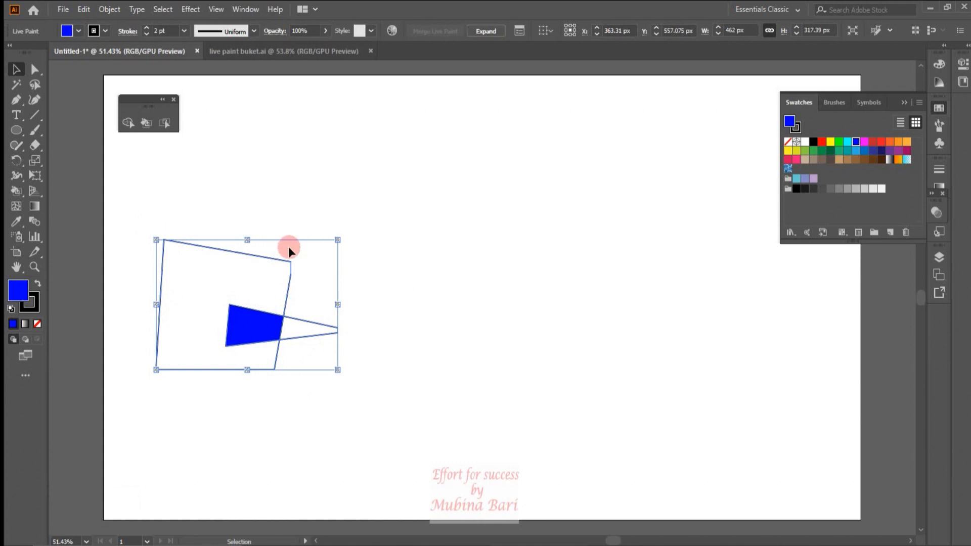
{"action": "left_click", "coordinate": [15, 190]}
{"action": "left_click", "coordinate": [15, 190]}
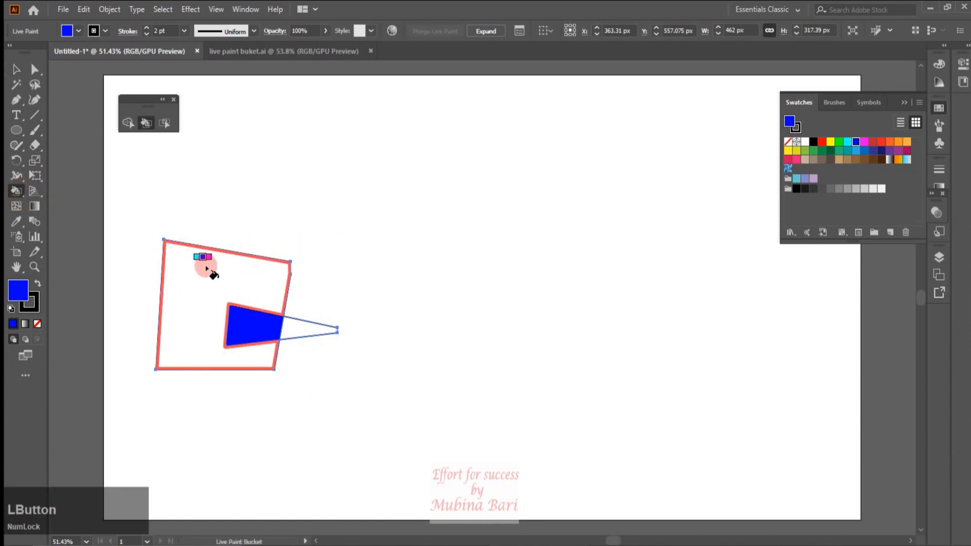
{"action": "left_click", "coordinate": [831, 152]}
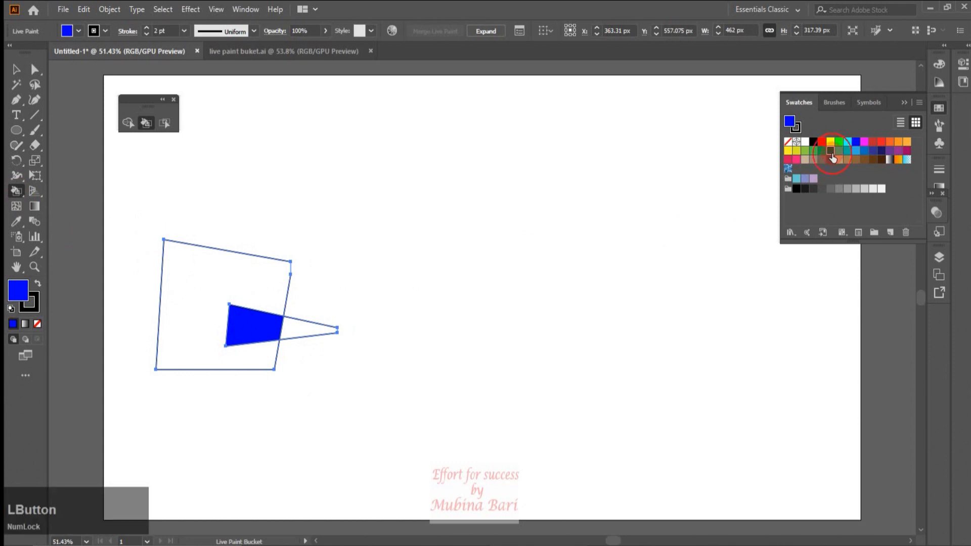
{"action": "left_click", "coordinate": [205, 283]}
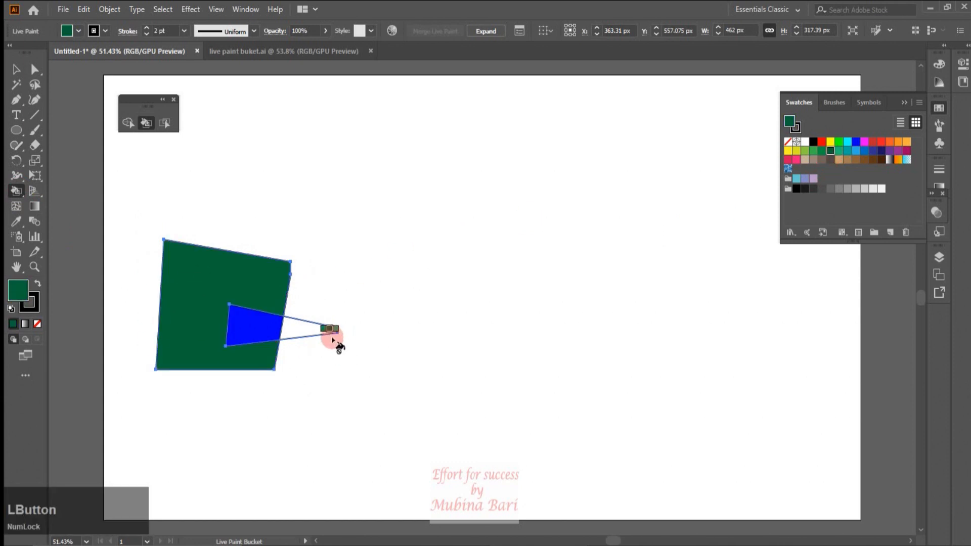
{"action": "key", "text": "Left"}
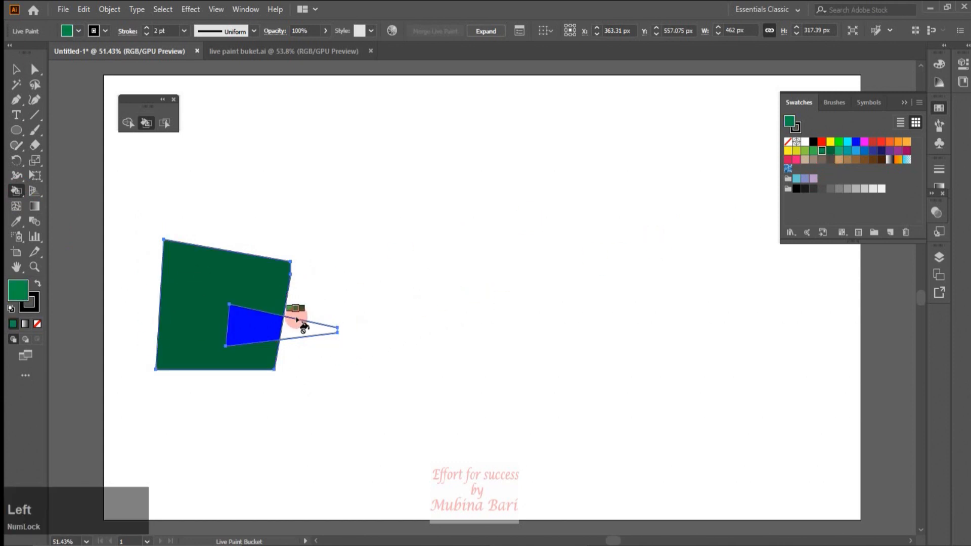
{"action": "left_click", "coordinate": [306, 326]}
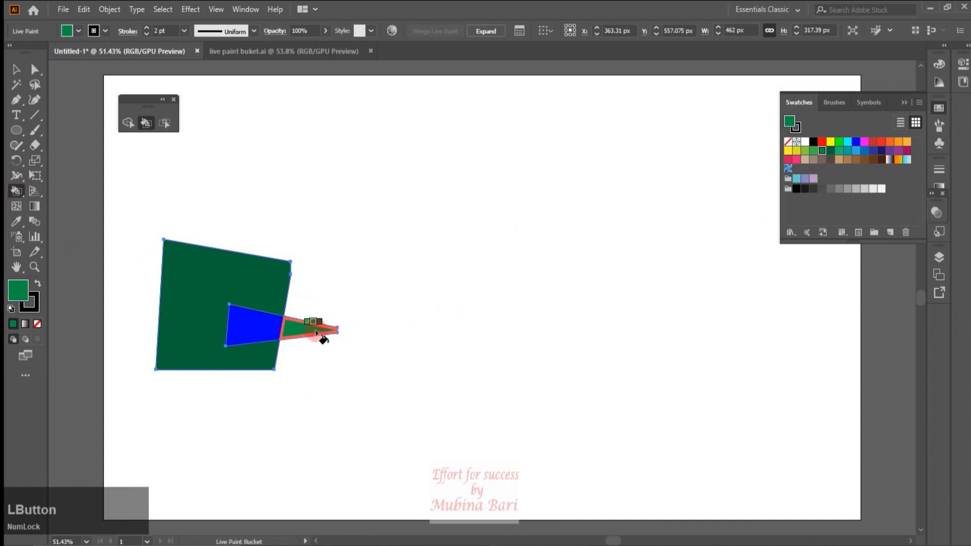
{"action": "key", "text": "Left"}
{"action": "left_click", "coordinate": [303, 329]}
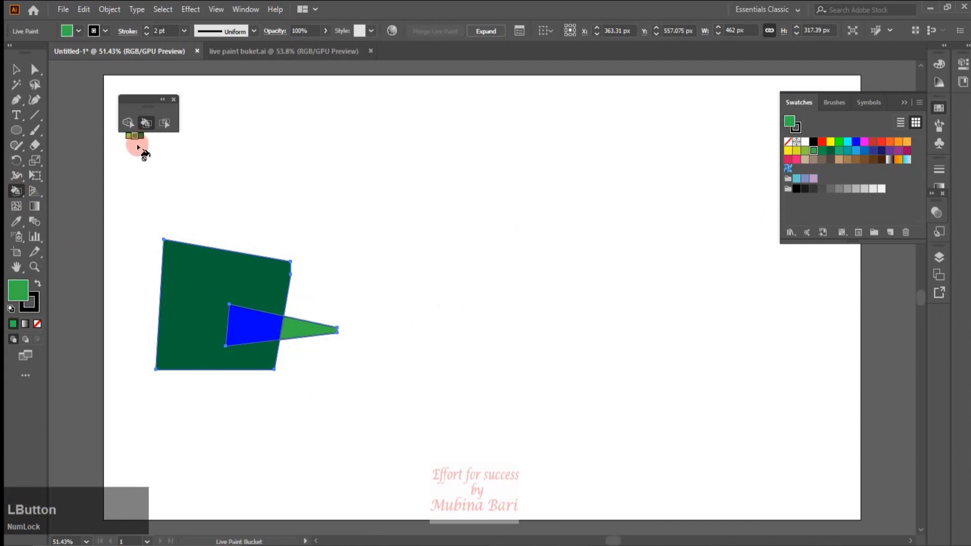
- Undo the green fills and the paths inserted to close the gaps
{"action": "key", "text": "ctrl+z"}
{"action": "key", "text": "ctrl+z"}
{"action": "key", "text": "ctrl+z"}
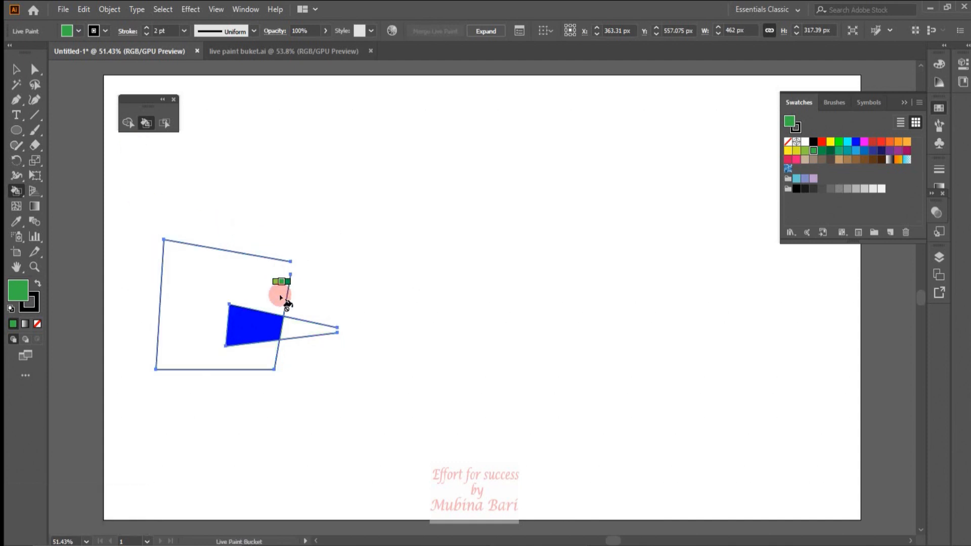
- Set the Live Paint group's gap detection to Custom Gaps of 38 px and apply it without inserting closing paths
{"action": "left_click", "coordinate": [15, 73]}
{"action": "left_click_drag", "start_coordinate": [136, 218], "coordinate": [269, 339]}
{"action": "left_click", "coordinate": [113, 10]}
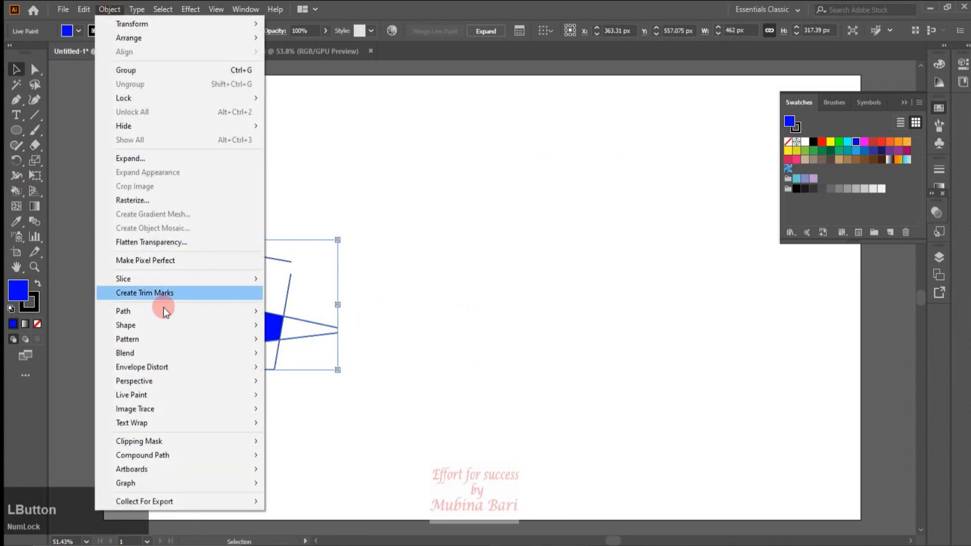
{"action": "mouse_move", "coordinate": [160, 398]}
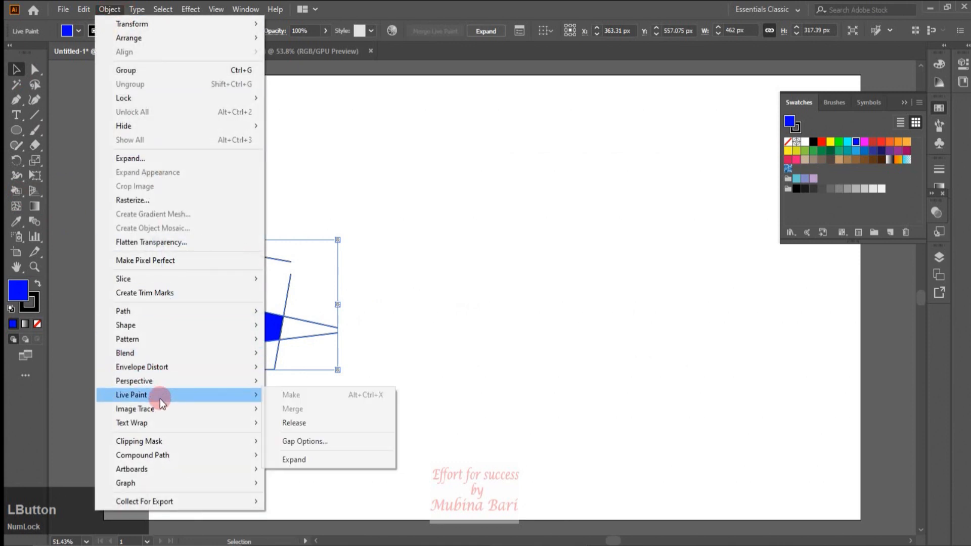
{"action": "left_click", "coordinate": [278, 440]}
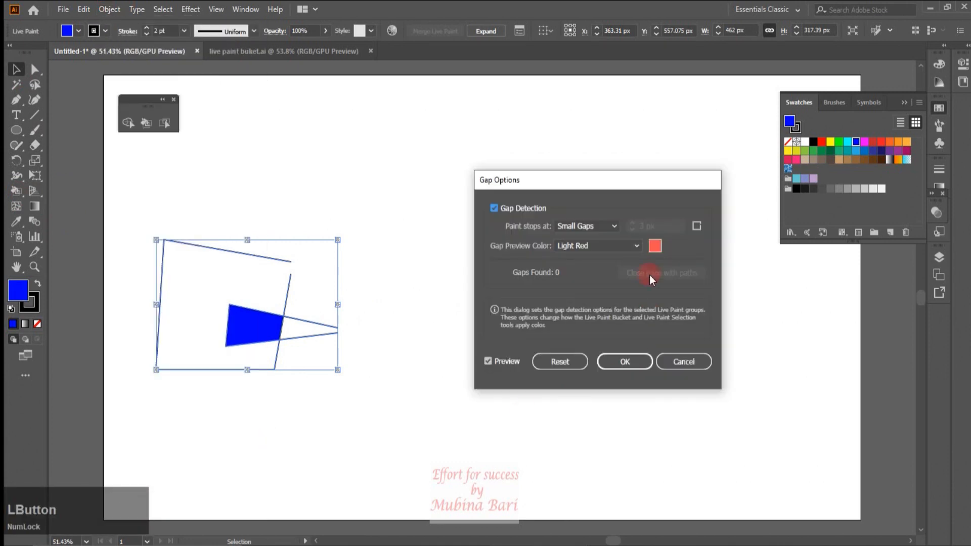
{"action": "left_click", "coordinate": [617, 226]}
{"action": "left_click", "coordinate": [590, 282]}
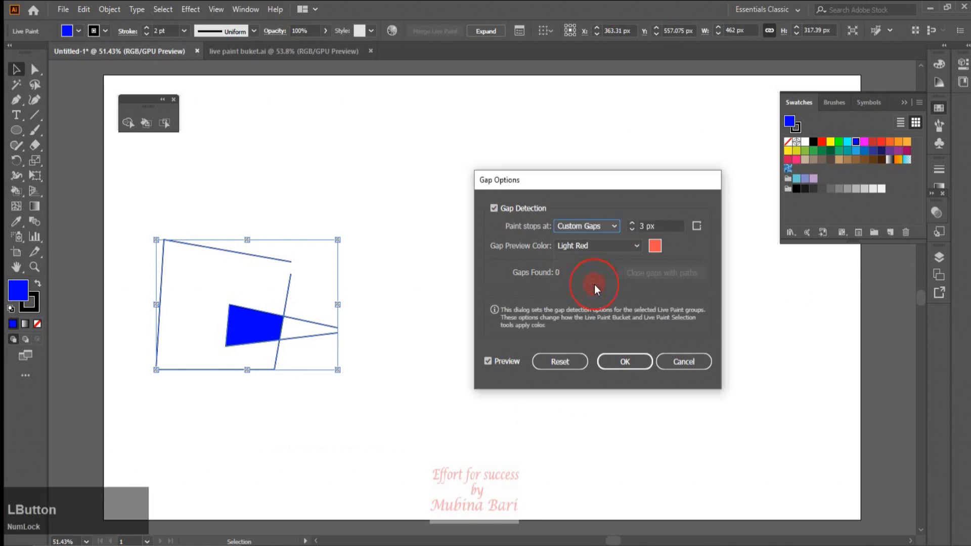
{"action": "left_click", "coordinate": [633, 223]}
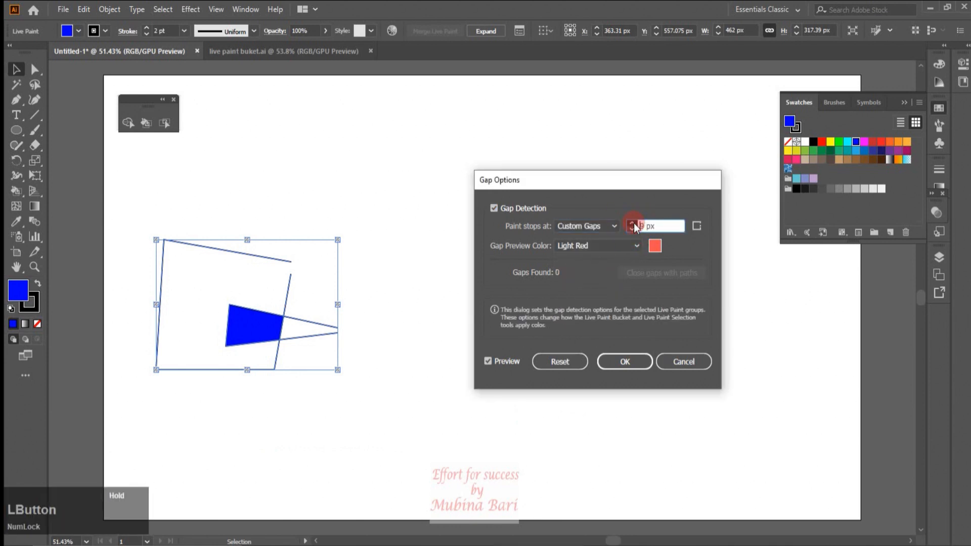
{"action": "left_click_drag", "start_coordinate": [633, 224], "coordinate": [633, 223]}
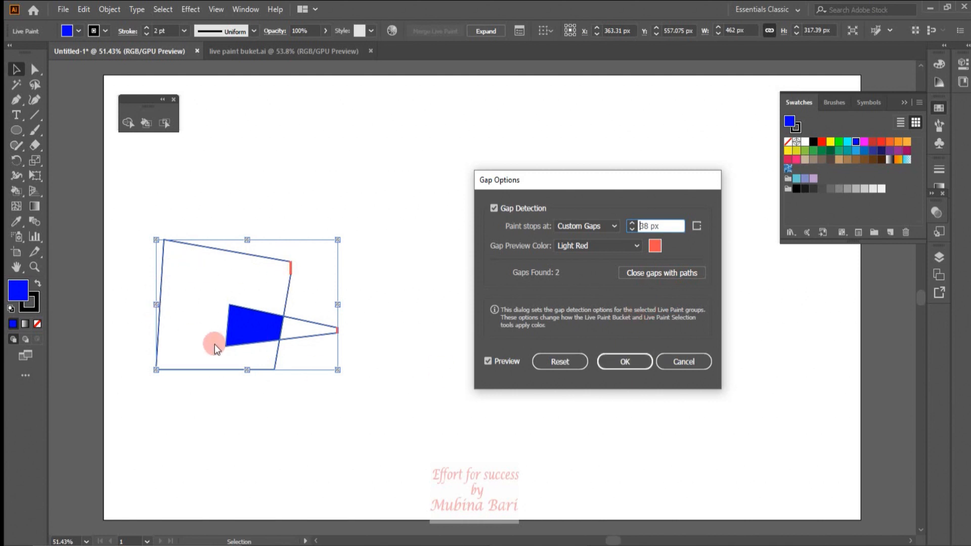
{"action": "left_click", "coordinate": [634, 365]}
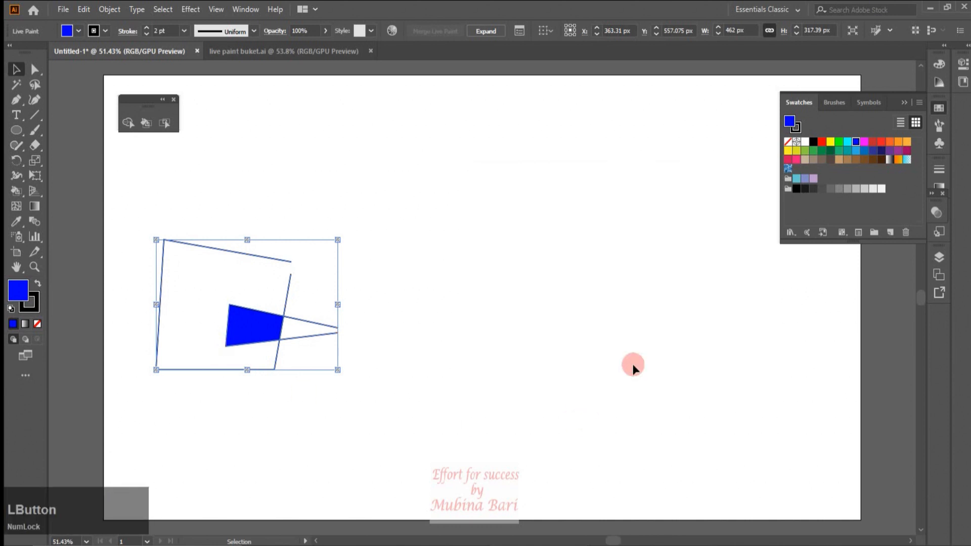
- Live-paint the four-sided shape cyan around the blue overlap, and fill the protruding wedge tip with bright green
{"action": "left_click", "coordinate": [303, 244]}
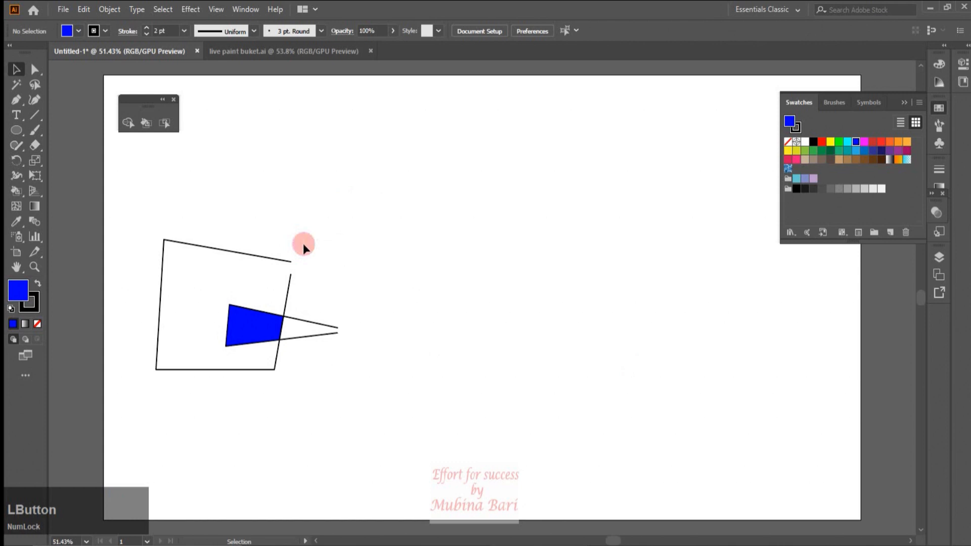
{"action": "left_click", "coordinate": [283, 260]}
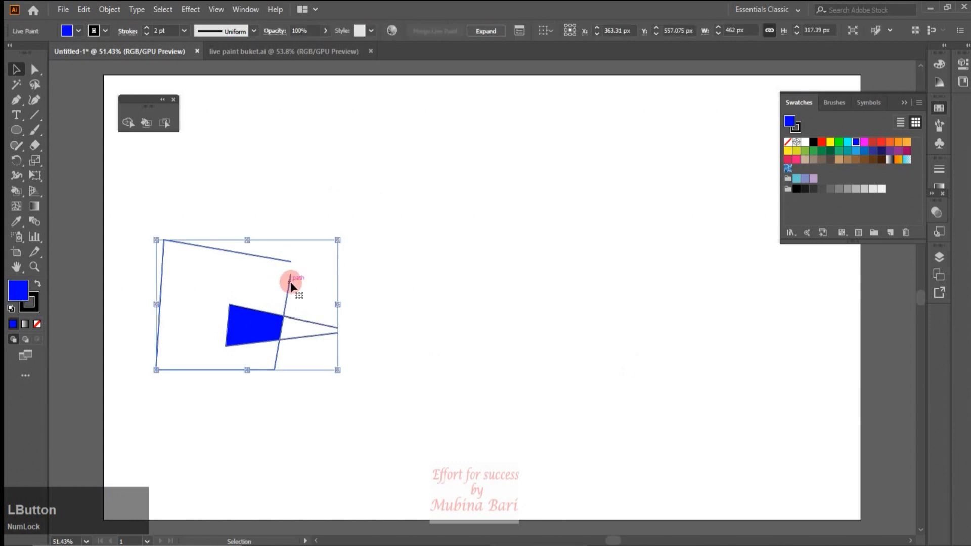
{"action": "left_click", "coordinate": [15, 190]}
{"action": "left_click", "coordinate": [216, 273]}
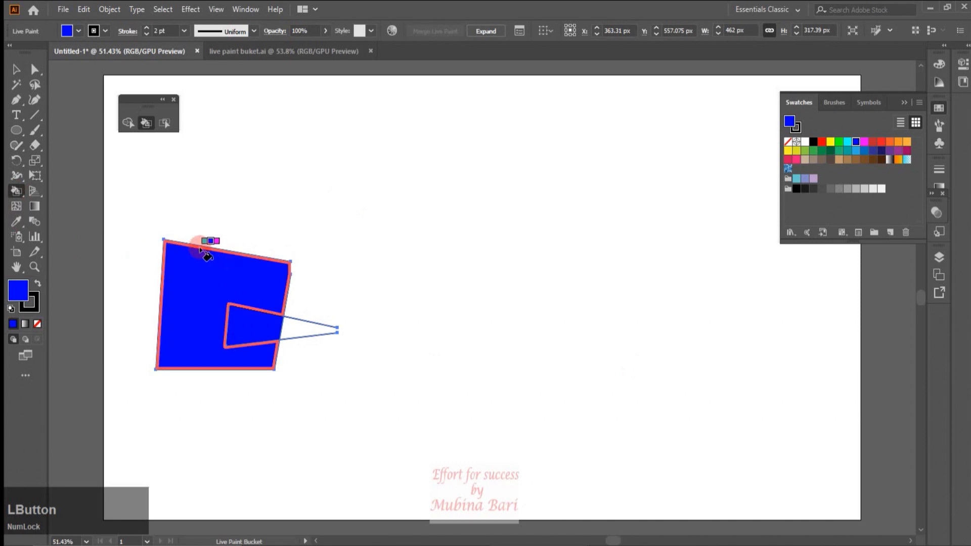
{"action": "key", "text": "Left"}
{"action": "left_click", "coordinate": [185, 301]}
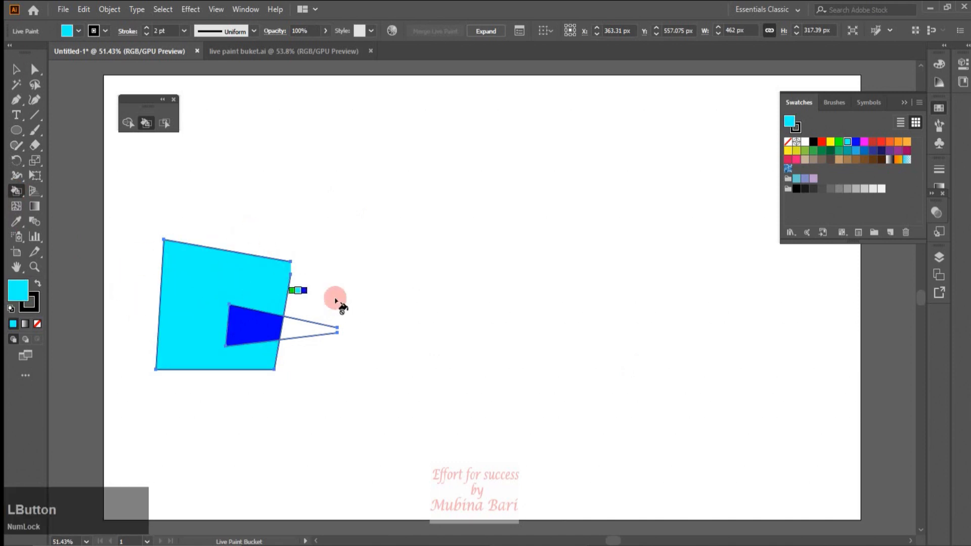
{"action": "key", "text": "Left"}
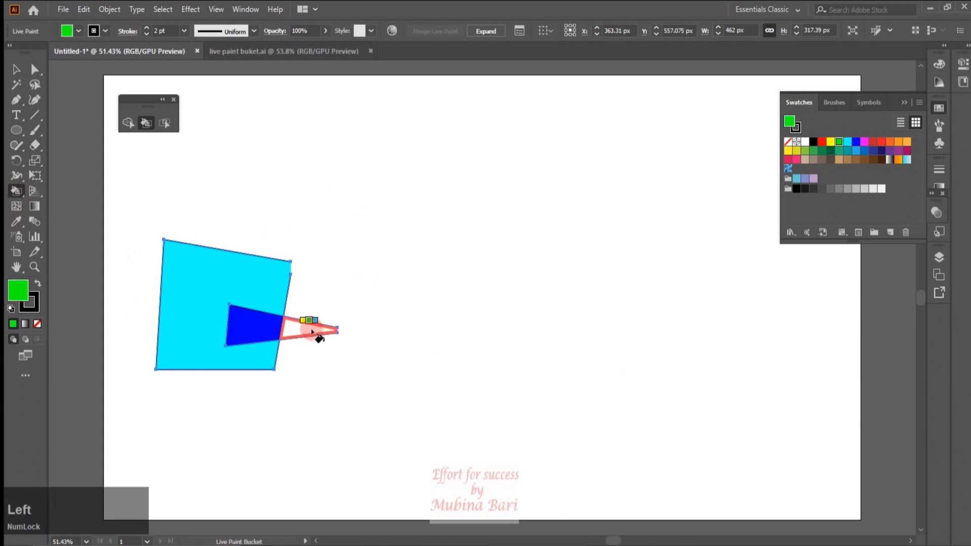
{"action": "left_click", "coordinate": [312, 332]}
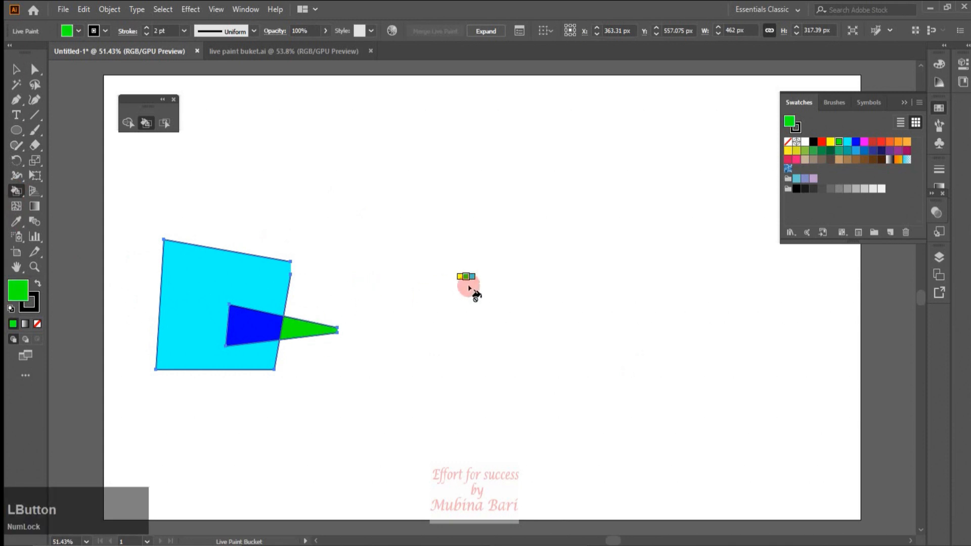
- Undo the cyan and bright green fills, leaving the blue overlap, and switch to the Selection tool
{"action": "key", "text": "ctrl+z"}
{"action": "key", "text": "ctrl+z"}
{"action": "key", "text": "ctrl+z"}
{"action": "left_click", "coordinate": [16, 69]}
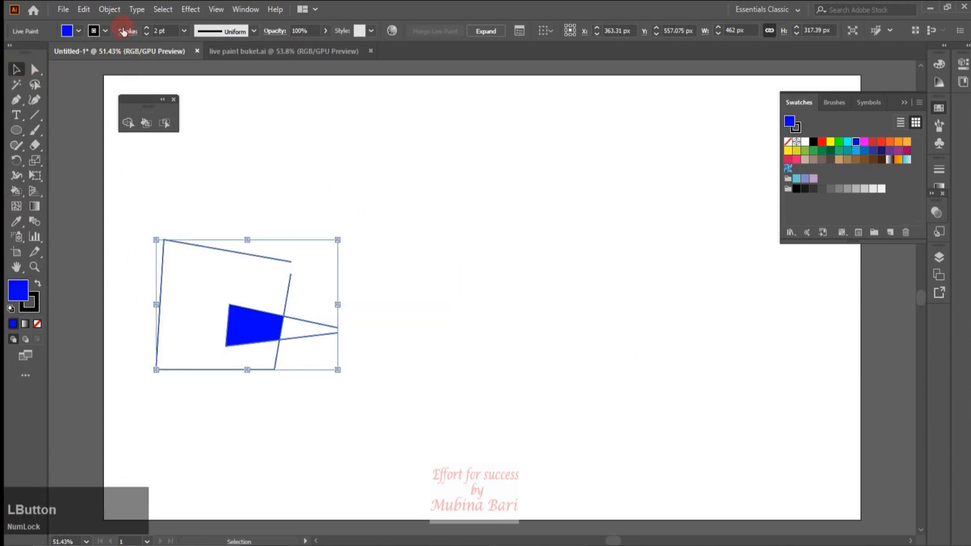
- Open the Live Paint group's Gap Options and try Medium Blue and Cyan as the gap preview color
{"action": "left_click", "coordinate": [109, 9]}
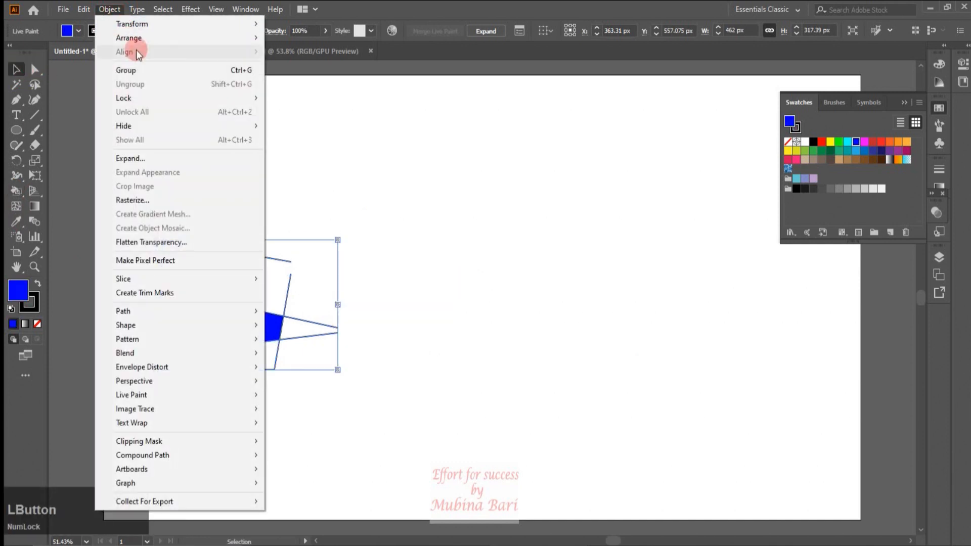
{"action": "mouse_move", "coordinate": [138, 396]}
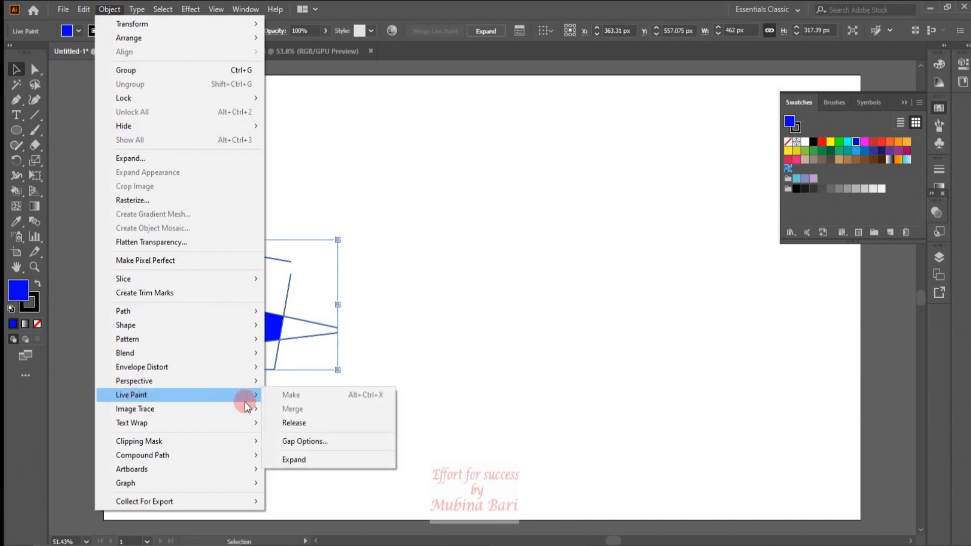
{"action": "left_click", "coordinate": [282, 444]}
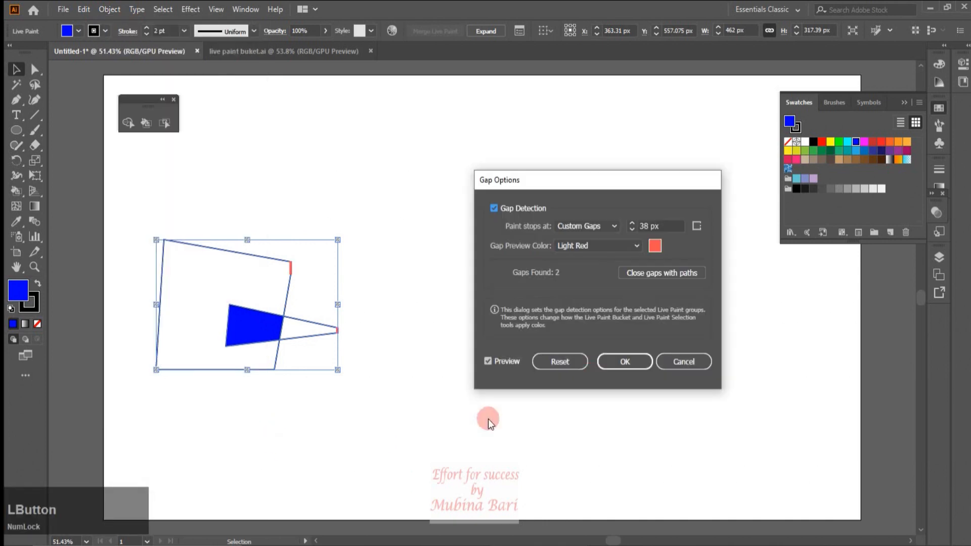
{"action": "left_click", "coordinate": [636, 246]}
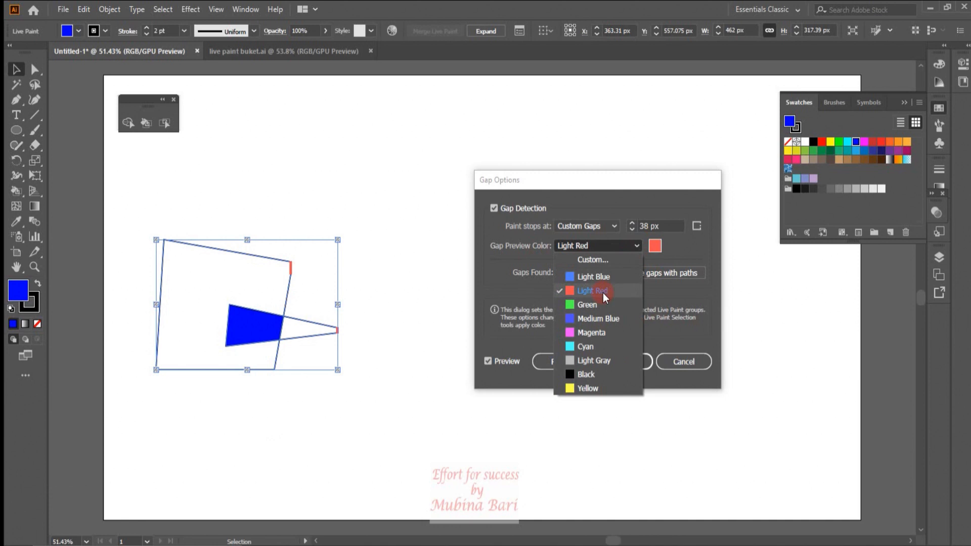
{"action": "left_click", "coordinate": [579, 321]}
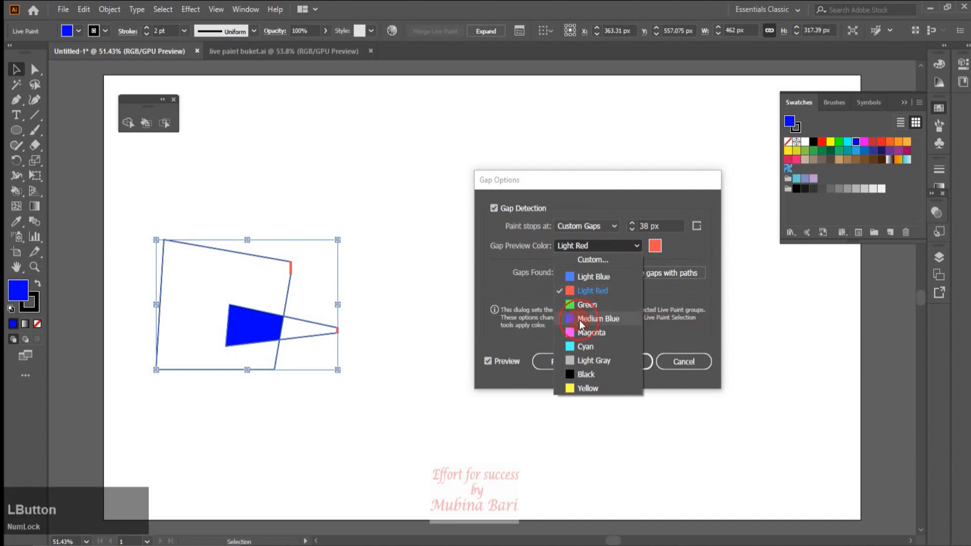
{"action": "left_click", "coordinate": [632, 247]}
{"action": "left_click", "coordinate": [584, 348]}
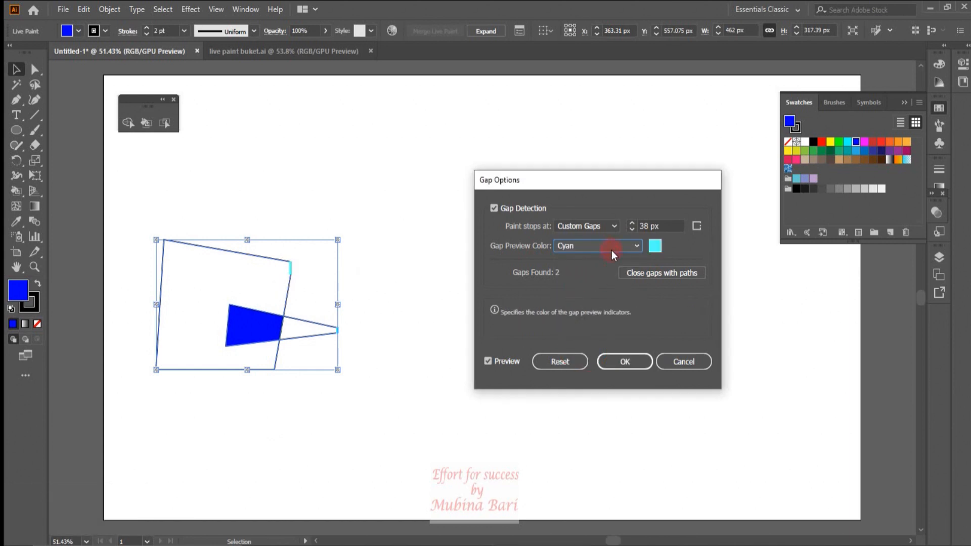
- Set the gap preview color back to Light Red, reset the gap options and close them
{"action": "left_click", "coordinate": [635, 247]}
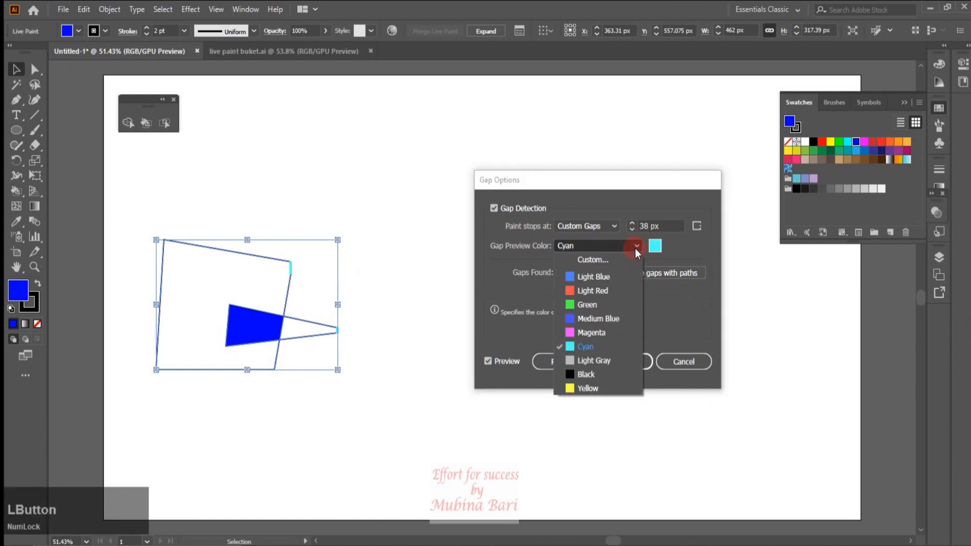
{"action": "left_click", "coordinate": [599, 295]}
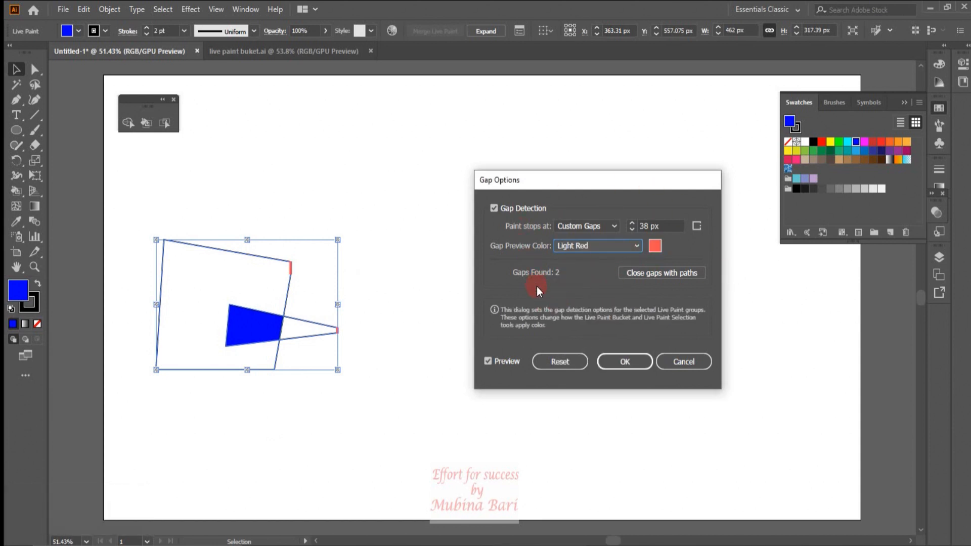
{"action": "left_click", "coordinate": [572, 363]}
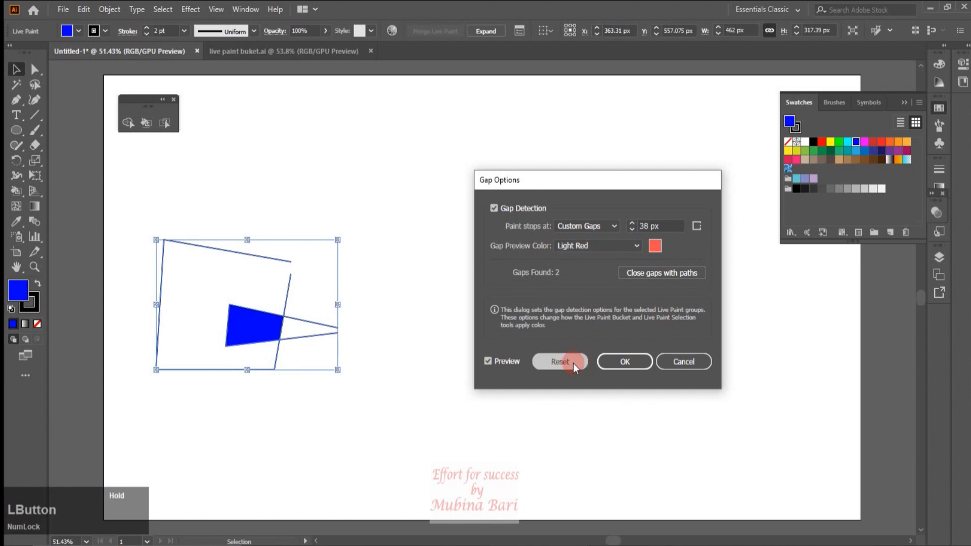
{"action": "left_click", "coordinate": [648, 362]}
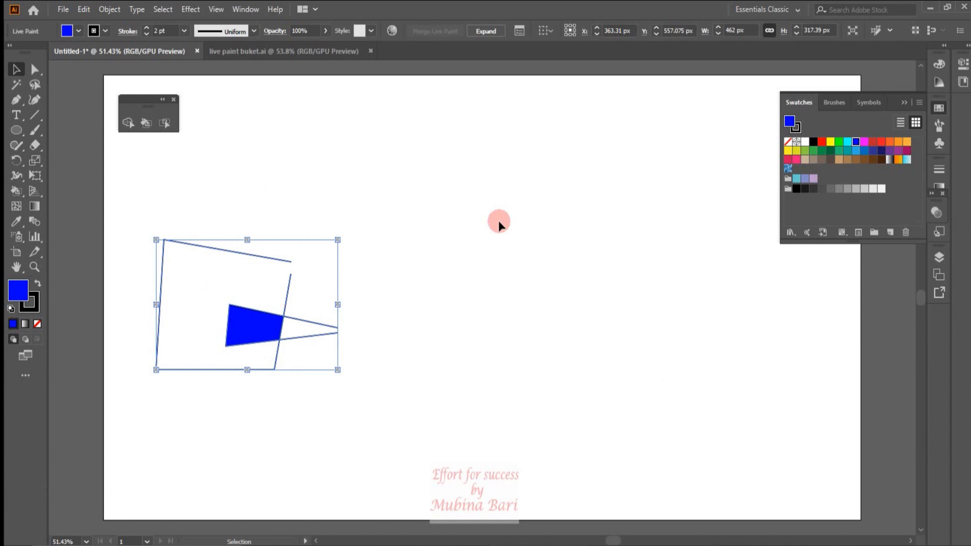
- Expand the Live Paint group, ungroup the expanded artwork and clear the selection
{"action": "left_click", "coordinate": [120, 11]}
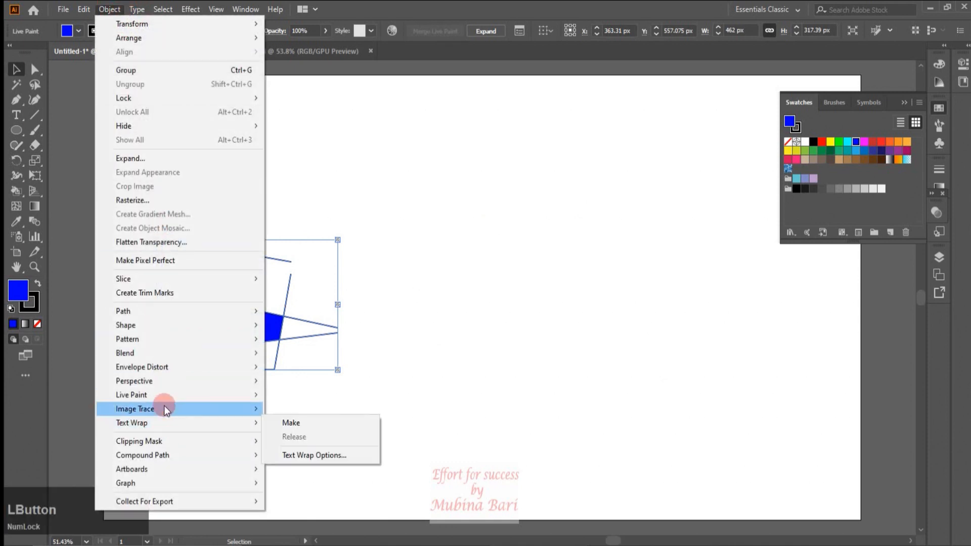
{"action": "mouse_move", "coordinate": [166, 396]}
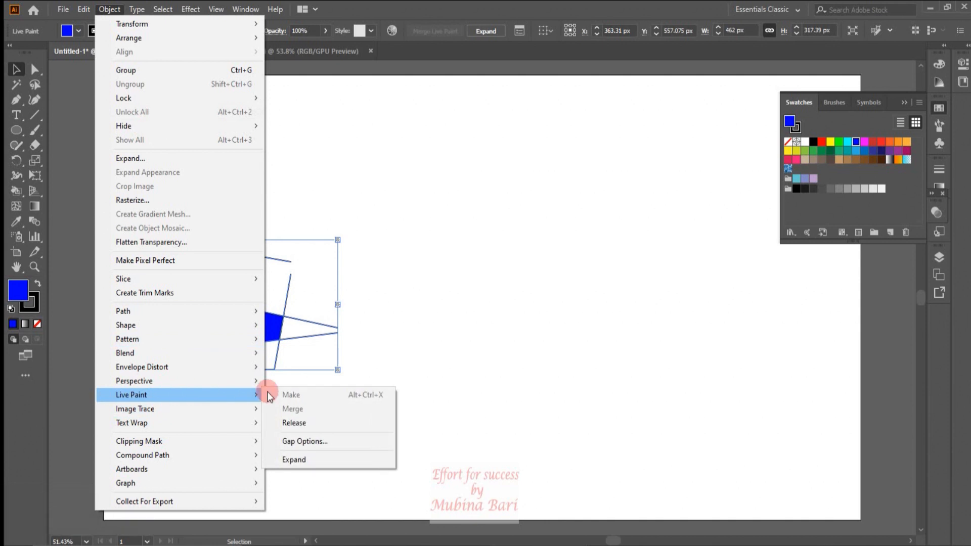
{"action": "left_click", "coordinate": [294, 457]}
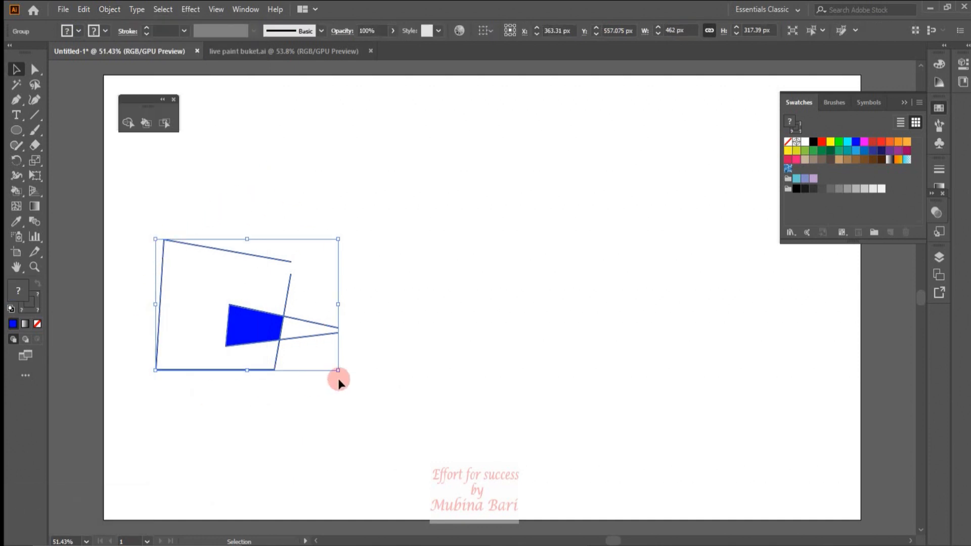
{"action": "right_click", "coordinate": [291, 299]}
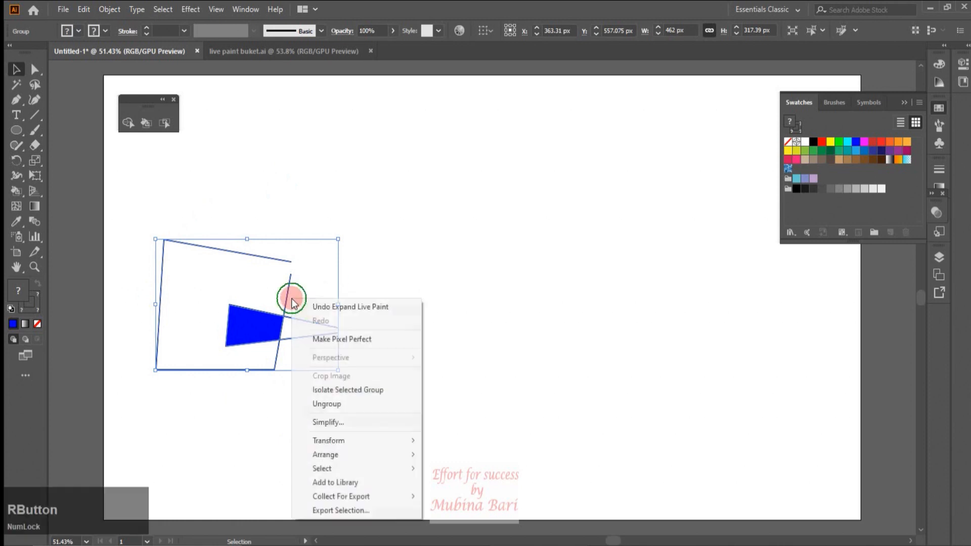
{"action": "left_click", "coordinate": [335, 405]}
{"action": "left_click", "coordinate": [565, 242]}
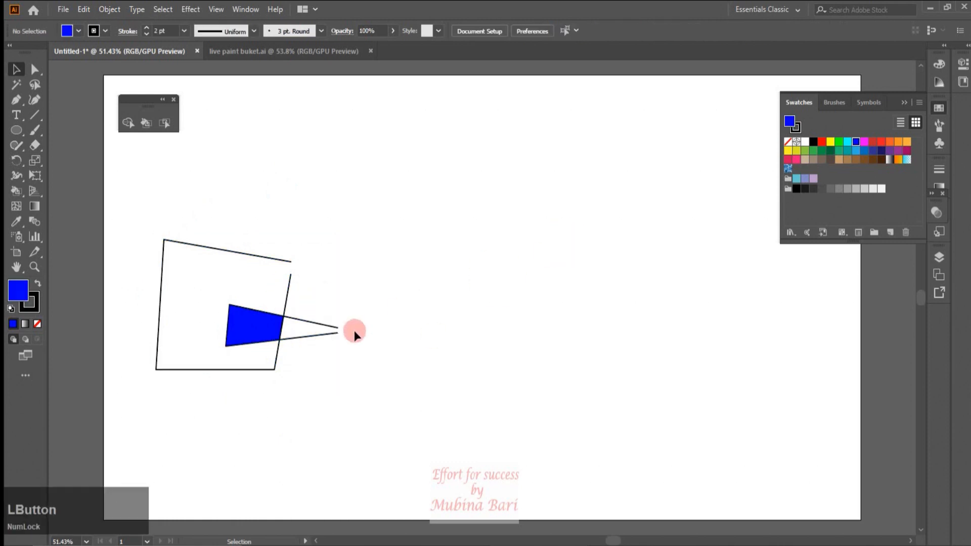
- Pull the wedge and four-sided outlines away from the blue fill, and undo the move of the blue piece
{"action": "left_click_drag", "start_coordinate": [329, 333], "coordinate": [631, 298]}
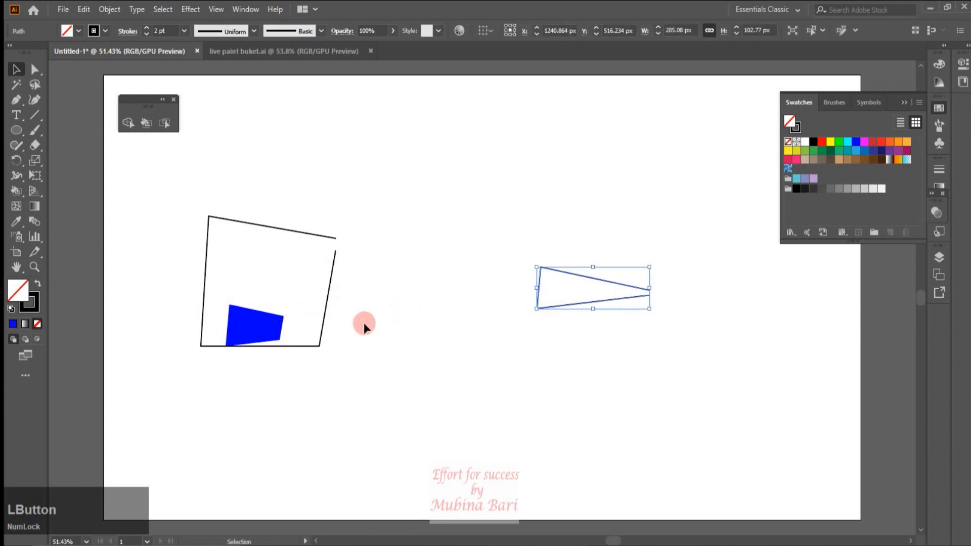
{"action": "left_click_drag", "start_coordinate": [320, 329], "coordinate": [298, 430]}
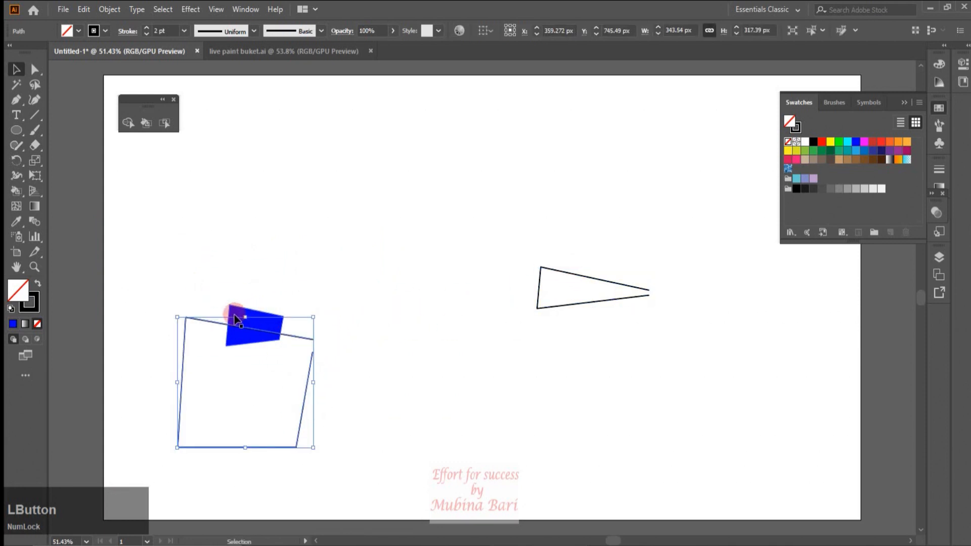
{"action": "left_click_drag", "start_coordinate": [238, 318], "coordinate": [260, 260]}
{"action": "key", "text": "ctrl+z"}
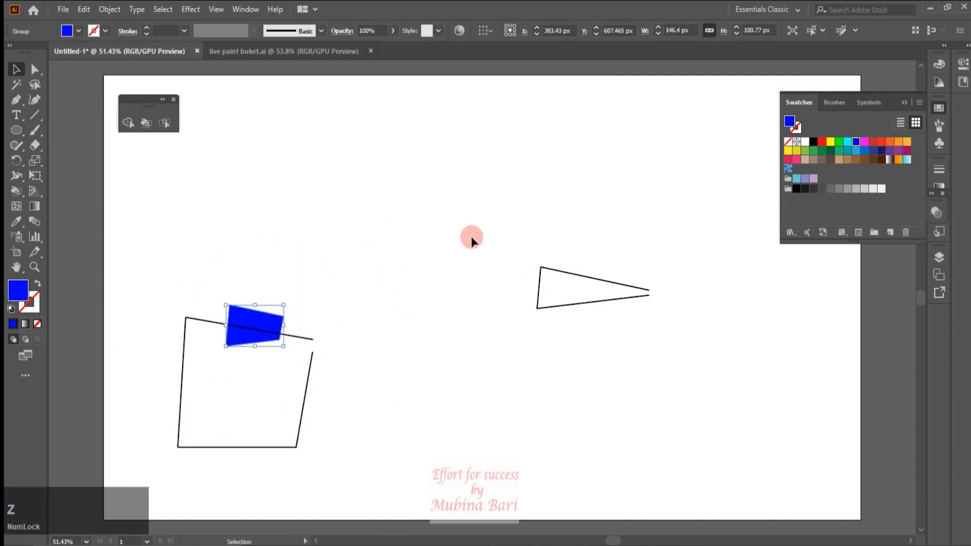
- Clear the artboard and build a horizontal row of three overlapping blue circles, each about 299 px in diameter, without a stroke
{"action": "key", "text": "ctrl+a"}
{"action": "key", "text": "Delete"}
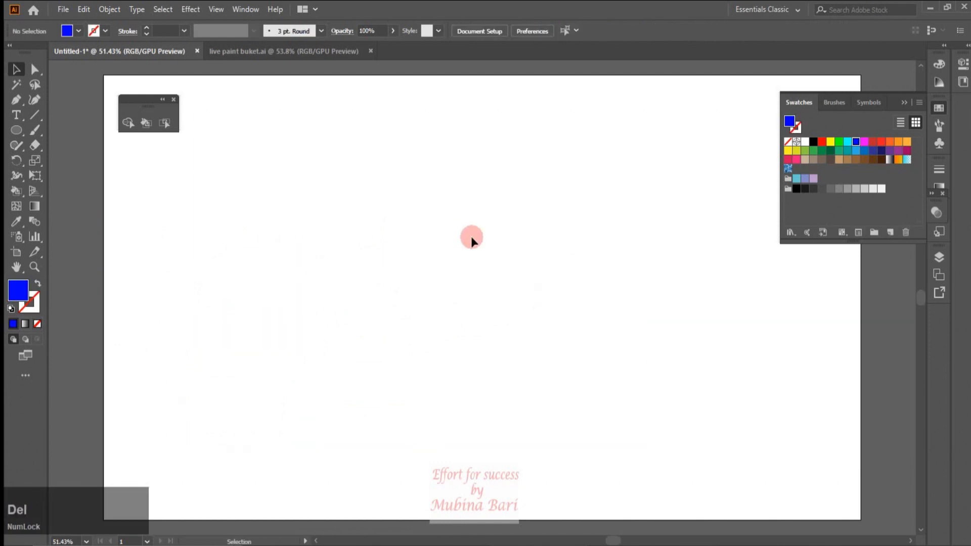
{"action": "left_click", "coordinate": [17, 130]}
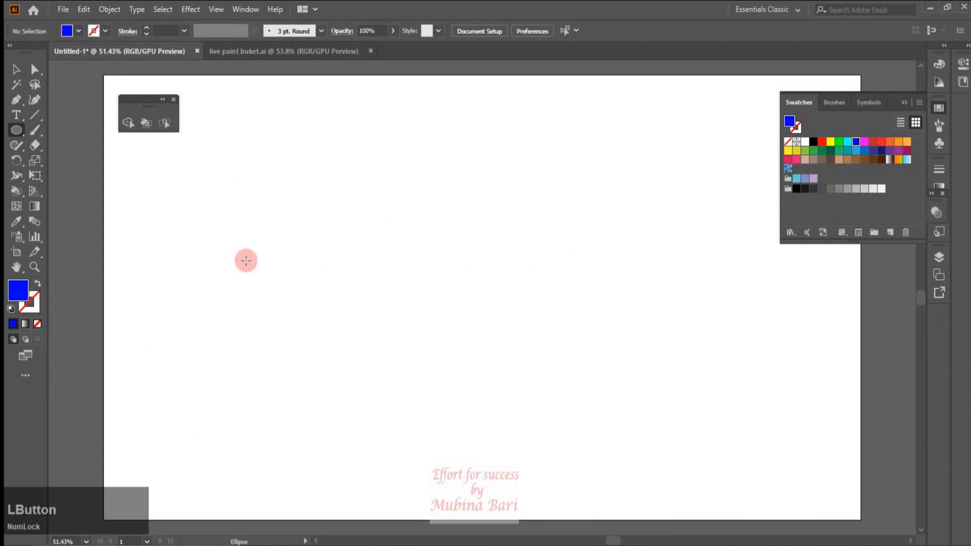
{"action": "left_click_drag", "start_coordinate": [251, 239], "coordinate": [369, 363]}
{"action": "left_click", "coordinate": [17, 69]}
{"action": "left_click_drag", "start_coordinate": [355, 327], "coordinate": [424, 331]}
{"action": "key", "text": "alt"}
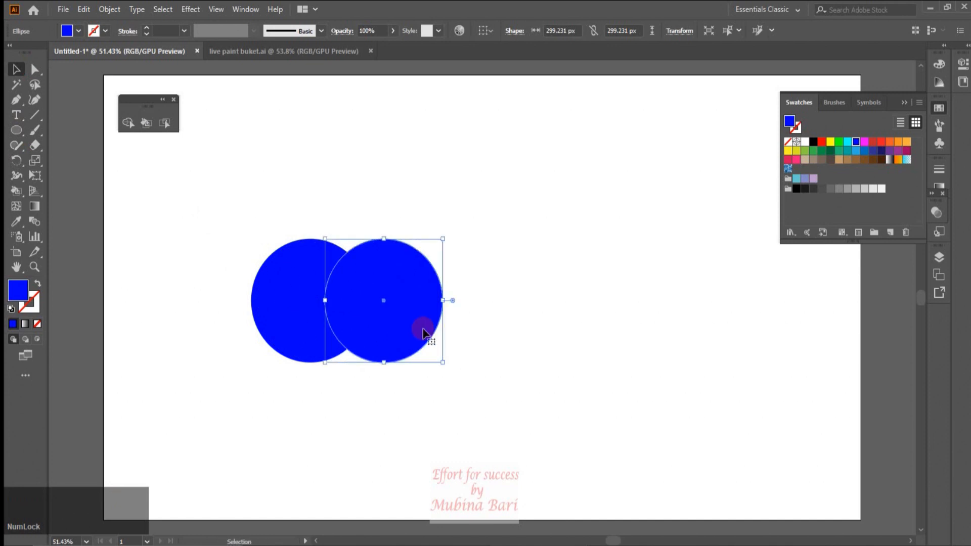
{"action": "key", "text": "ctrl+d"}
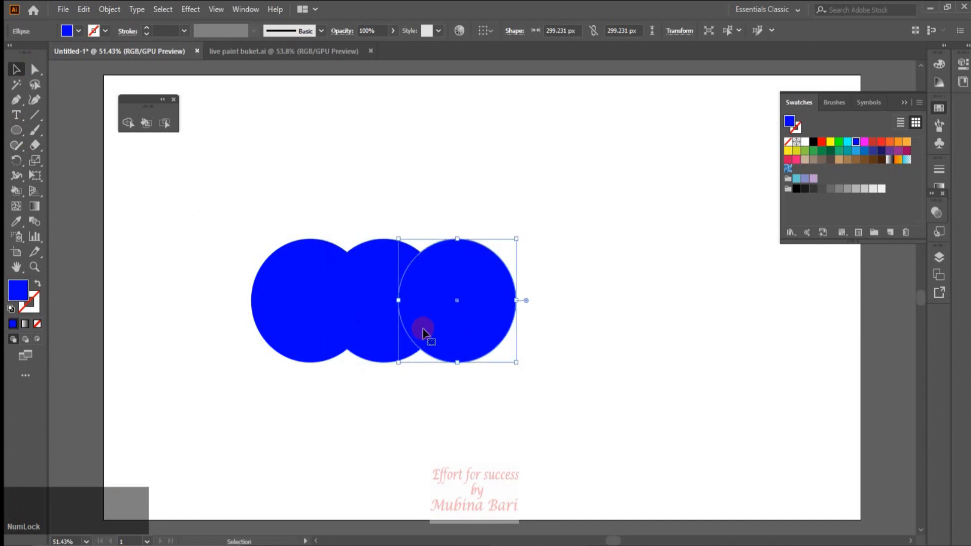
- Select all three circles and turn them into a Live Paint group with the Live Paint Bucket
{"action": "left_click", "coordinate": [373, 385]}
{"action": "left_click_drag", "start_coordinate": [238, 207], "coordinate": [622, 387]}
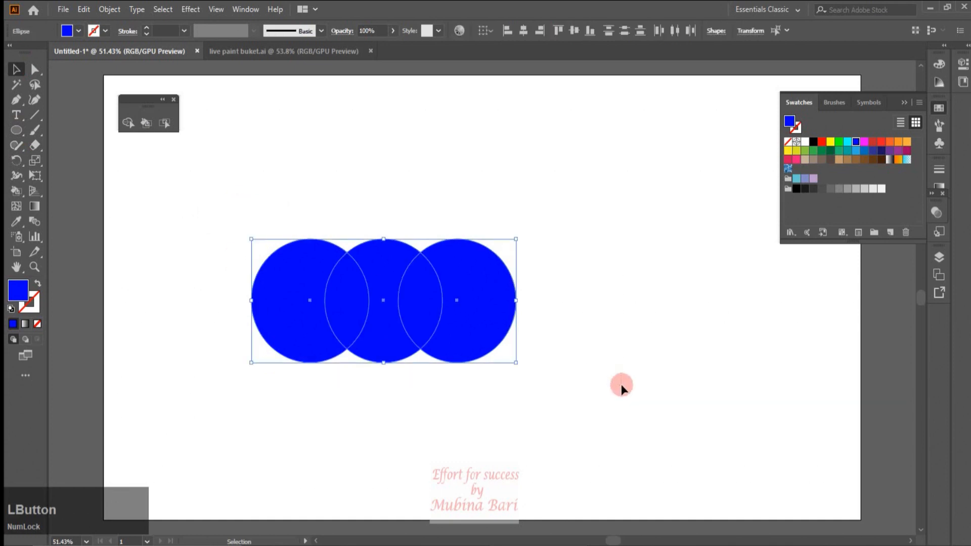
{"action": "left_click", "coordinate": [15, 191]}
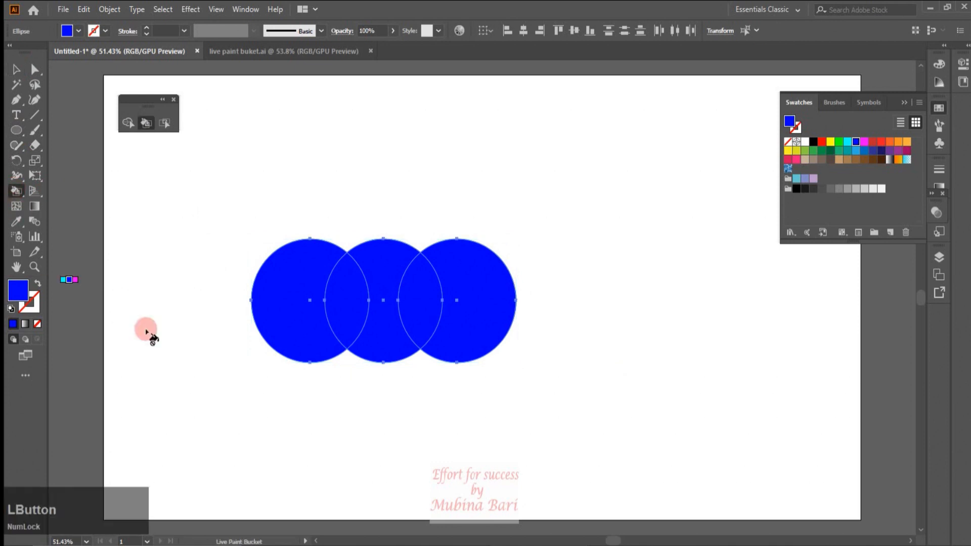
{"action": "left_click", "coordinate": [451, 337]}
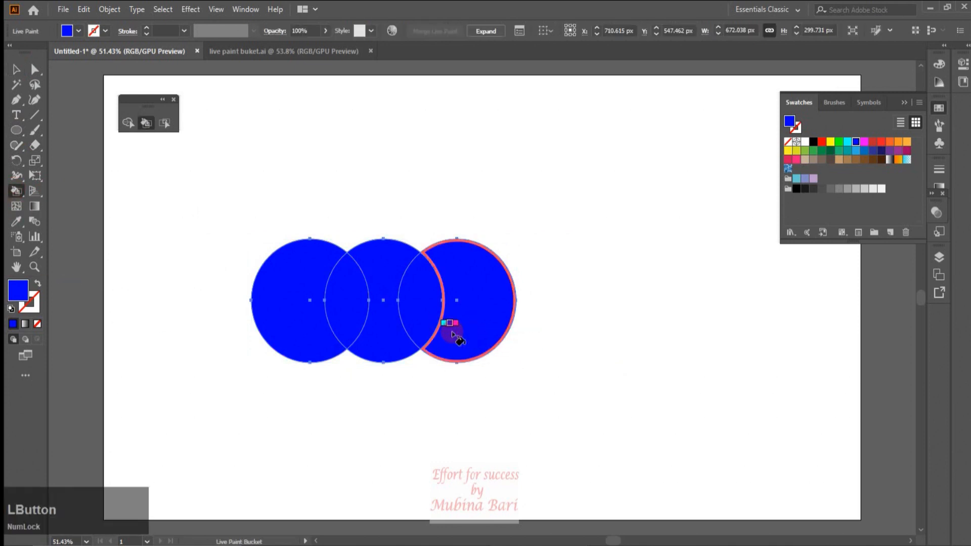
- Live-paint the right circle cyan, its overlap with the middle circle yellow, and the middle circle's center red
{"action": "key", "text": "Left"}
{"action": "left_click", "coordinate": [491, 298]}
{"action": "key", "text": "Left"}
{"action": "key", "text": "Left"}
{"action": "left_click", "coordinate": [418, 306]}
{"action": "key", "text": "Left"}
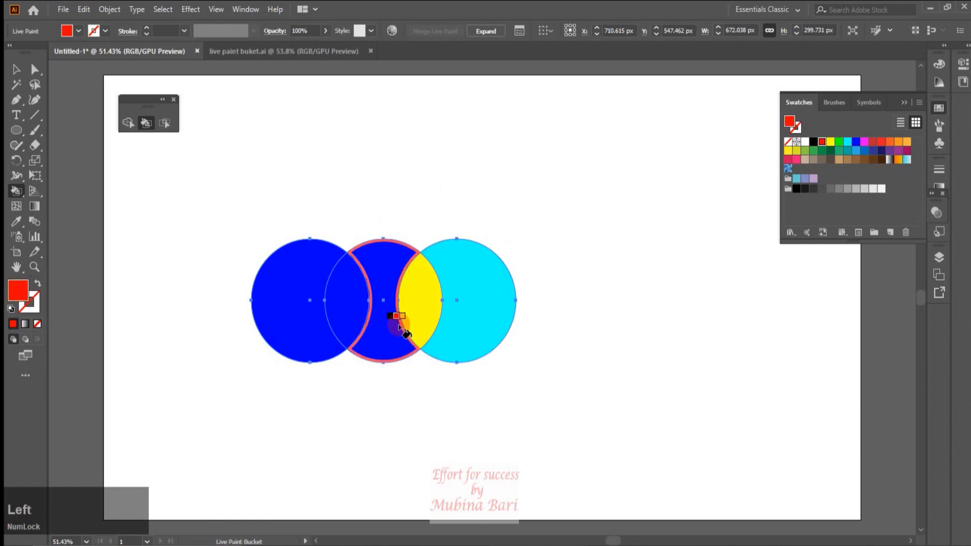
{"action": "left_click", "coordinate": [399, 328]}
- Live-paint the overlap of the left and middle circles black and the rest of the left circle light blue
{"action": "key", "text": "Left"}
{"action": "left_click", "coordinate": [347, 322]}
{"action": "key", "text": "Left"}
{"action": "left_click", "coordinate": [316, 318]}
{"action": "key", "text": "Left"}
{"action": "key", "text": "Left"}
{"action": "left_click", "coordinate": [319, 322]}
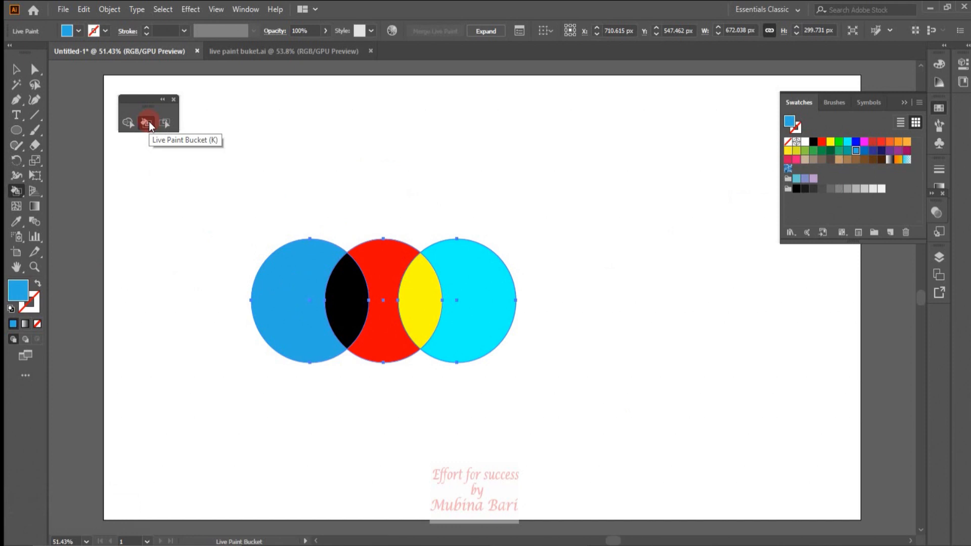
- Clear the artboard and draw three overlapping freehand loops in a row with the Paintbrush, using a 1 pt light blue stroke
{"action": "key", "text": "Delete"}
{"action": "left_click", "coordinate": [35, 130]}
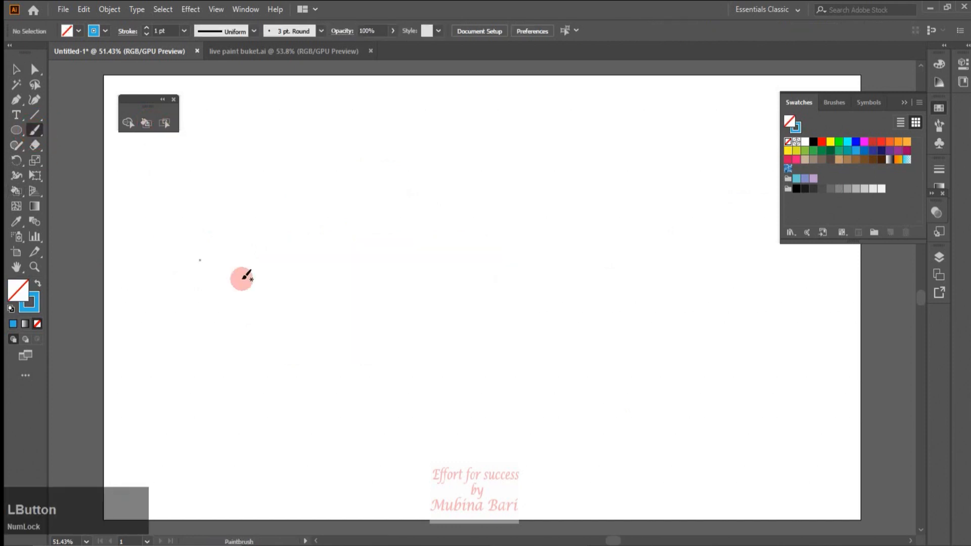
{"action": "mouse_move", "coordinate": [272, 283]}
{"action": "left_mouse_down"}
{"action": "mouse_move", "coordinate": [320, 274]}
{"action": "mouse_move", "coordinate": [330, 292]}
{"action": "mouse_move", "coordinate": [326, 326]}
{"action": "mouse_move", "coordinate": [279, 309]}
{"action": "mouse_move", "coordinate": [279, 276]}
{"action": "left_mouse_up"}
{"action": "mouse_move", "coordinate": [366, 266]}
{"action": "left_mouse_down"}
{"action": "mouse_move", "coordinate": [342, 271]}
{"action": "mouse_move", "coordinate": [318, 324]}
{"action": "mouse_move", "coordinate": [361, 329]}
{"action": "mouse_move", "coordinate": [375, 264]}
{"action": "mouse_move", "coordinate": [364, 266]}
{"action": "mouse_move", "coordinate": [383, 268]}
{"action": "left_mouse_up"}
- Select the three brush loops and convert them to a Live Paint group, accepting the loss of complex appearance attributes
{"action": "left_click", "coordinate": [16, 69]}
{"action": "left_click_drag", "start_coordinate": [237, 216], "coordinate": [423, 305]}
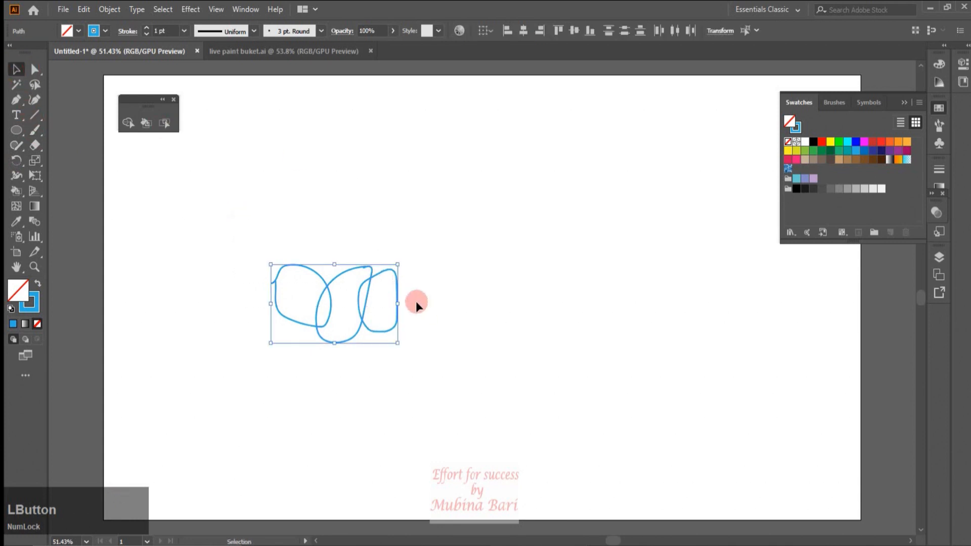
{"action": "left_click", "coordinate": [16, 191]}
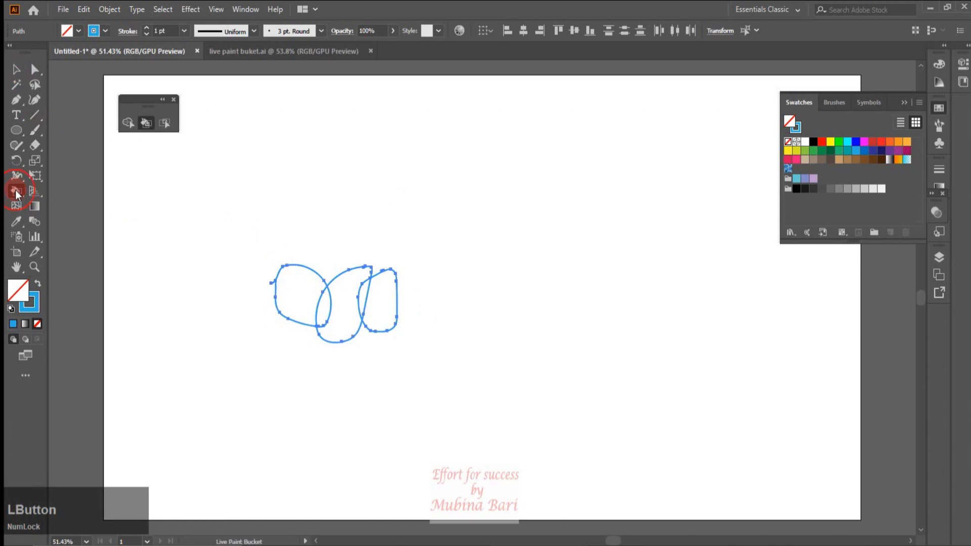
{"action": "left_click", "coordinate": [349, 291]}
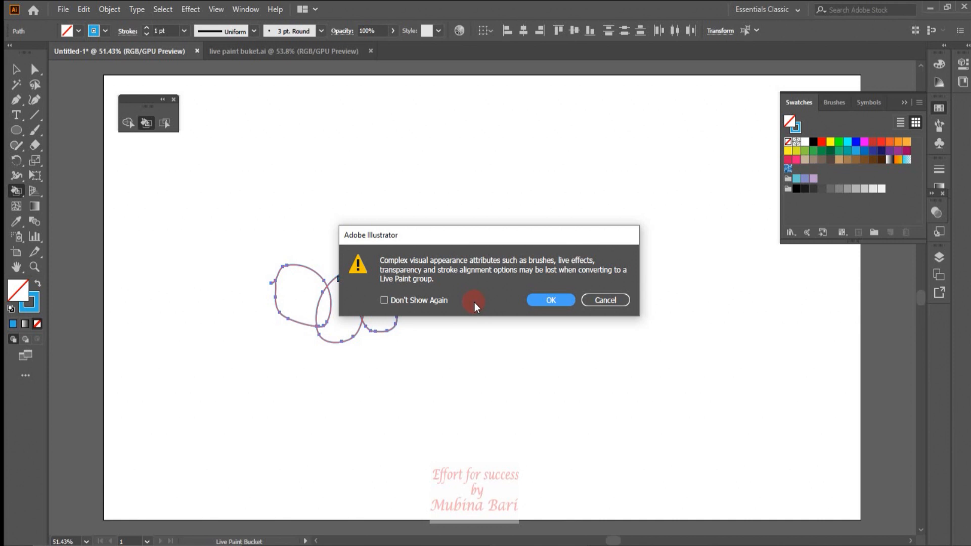
{"action": "left_click", "coordinate": [536, 299]}
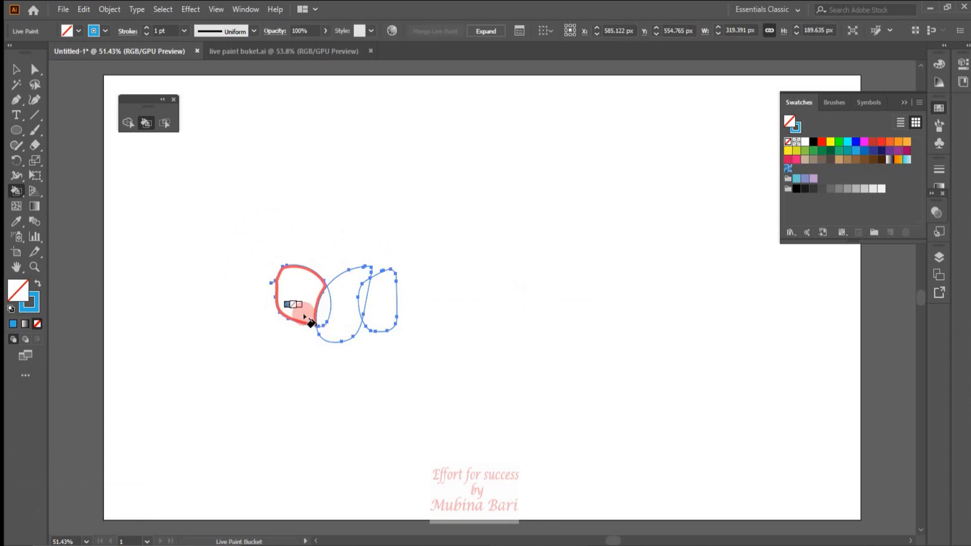
- Live-paint the whole right loop magenta, including its overlap with the middle loop
{"action": "left_click", "coordinate": [864, 143]}
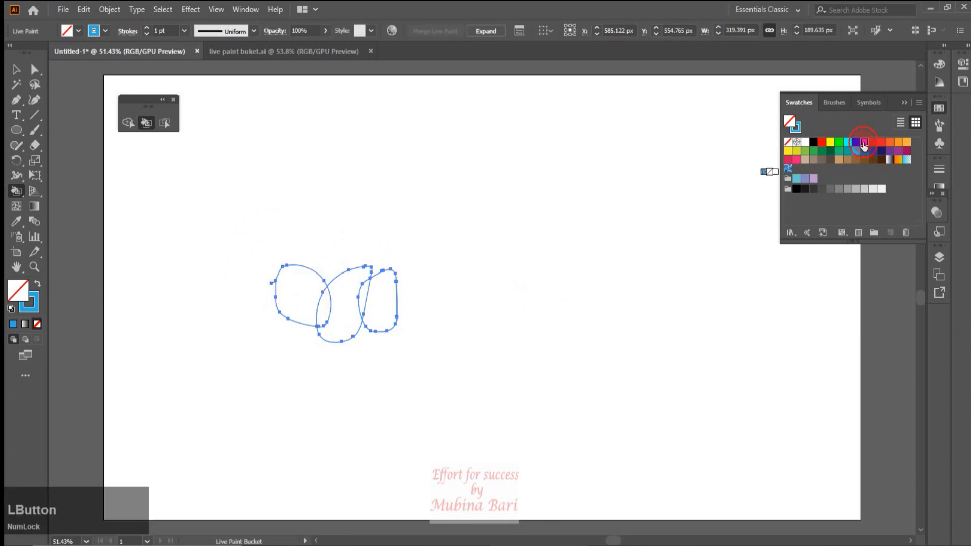
{"action": "left_click", "coordinate": [387, 309]}
{"action": "left_click", "coordinate": [369, 298]}
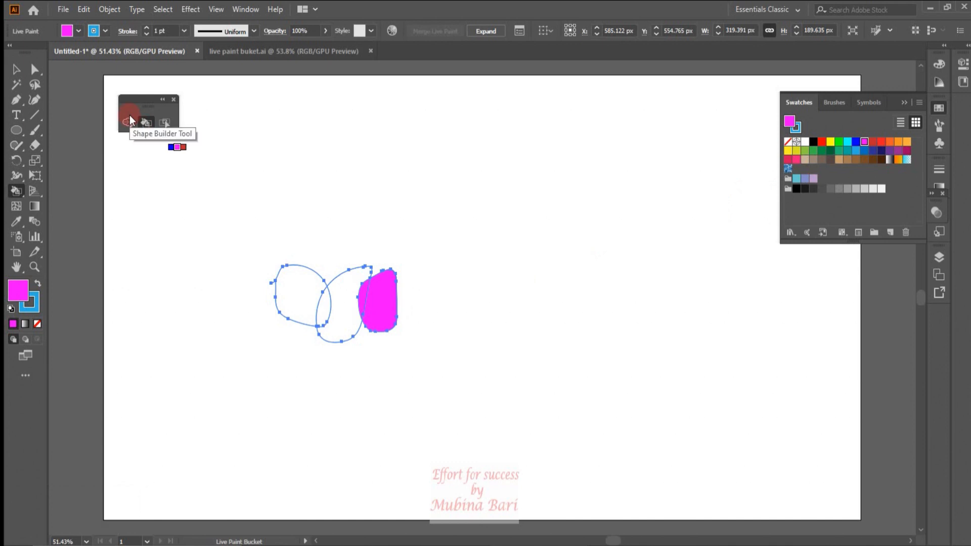
- Clear the artboard and draw a magenta circle about 225 px in diameter with a 1 pt light blue stroke
{"action": "left_click", "coordinate": [16, 69]}
{"action": "key", "text": "ctrl+a"}
{"action": "key", "text": "Delete"}
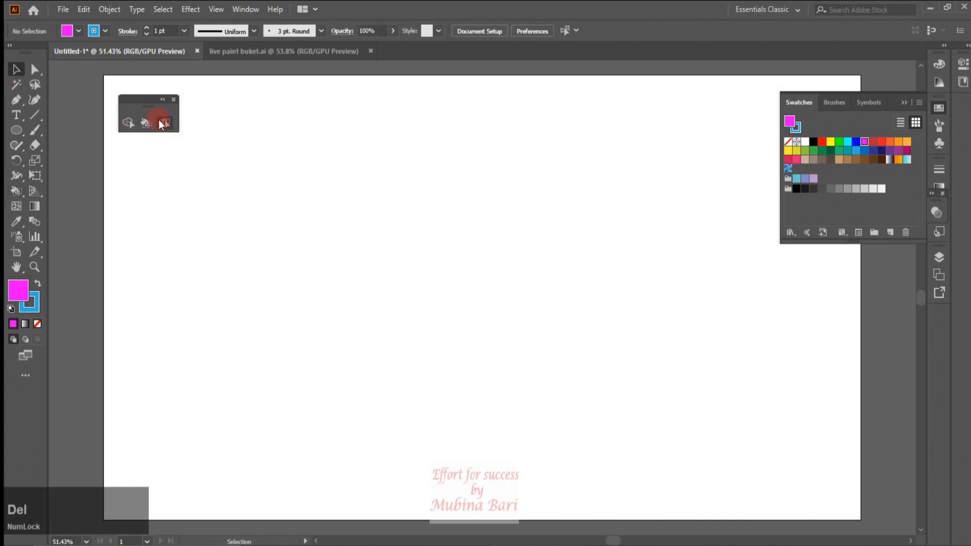
{"action": "left_click", "coordinate": [15, 130]}
{"action": "left_click_drag", "start_coordinate": [235, 243], "coordinate": [324, 335]}
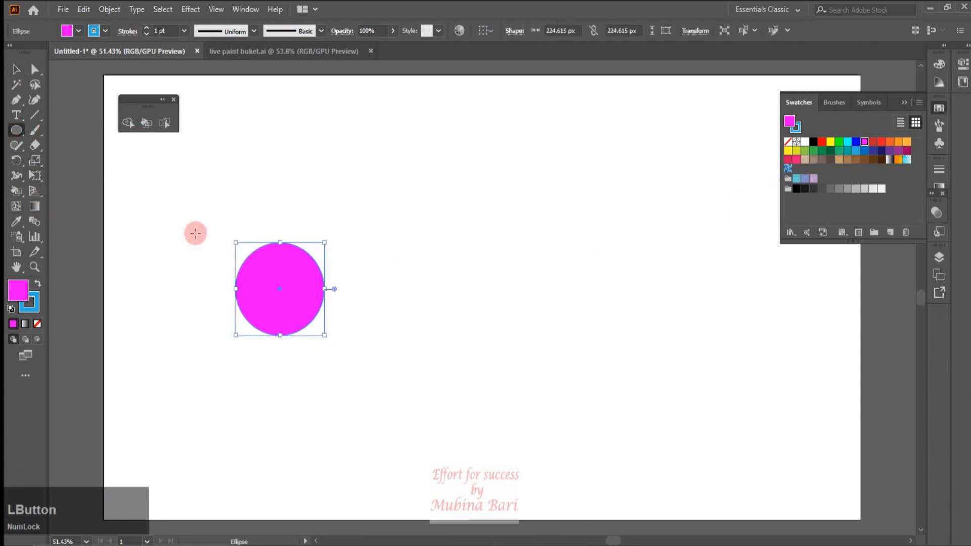
- Duplicate the magenta circle sideways twice to form a horizontal row of three overlapping circles
{"action": "left_click", "coordinate": [18, 70]}
{"action": "left_click_drag", "start_coordinate": [278, 309], "coordinate": [326, 310]}
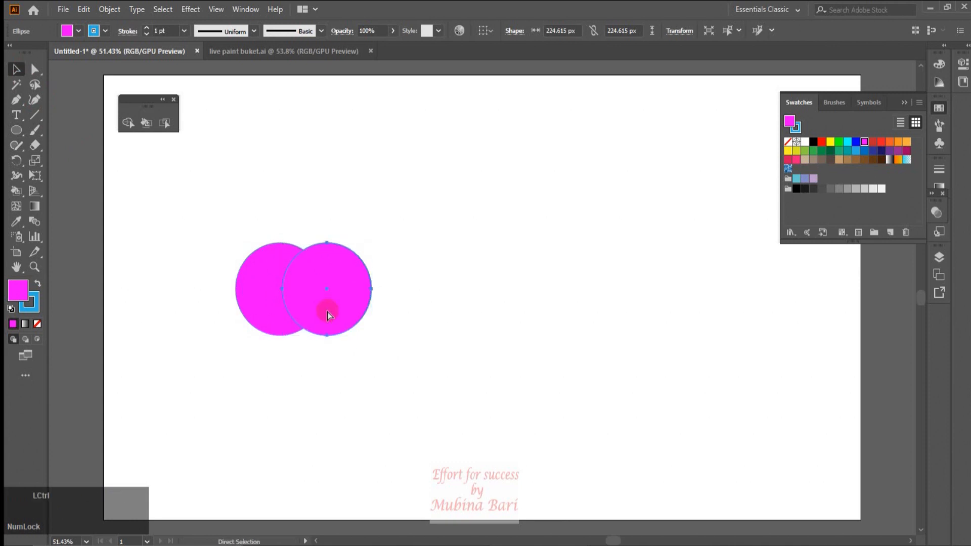
{"action": "key", "text": "ctrl+d"}
{"action": "left_click_drag", "start_coordinate": [215, 202], "coordinate": [450, 343]}
{"action": "left_click", "coordinate": [196, 220]}
- Select the three overlapping circles and convert them to a Live Paint group with the Live Paint Bucket
{"action": "left_click_drag", "start_coordinate": [197, 220], "coordinate": [428, 299]}
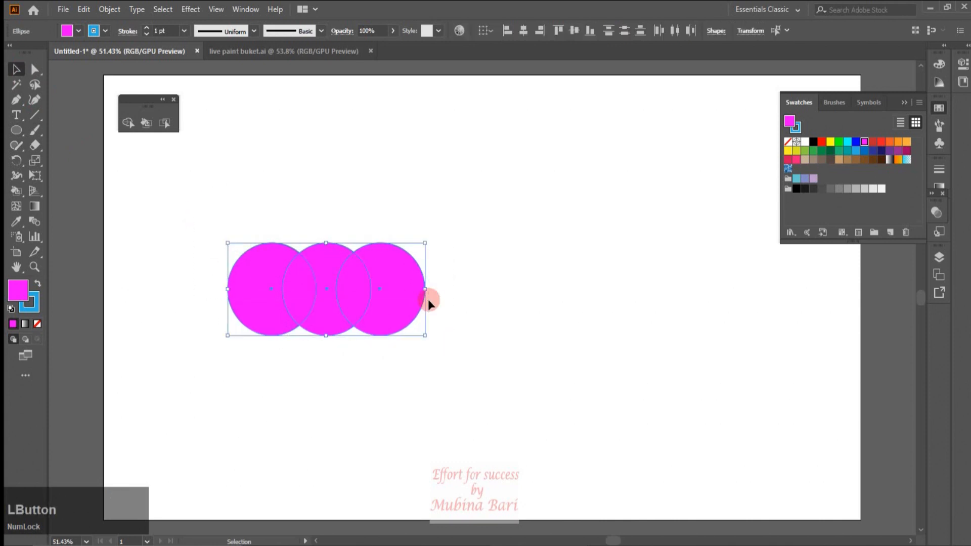
{"action": "left_click", "coordinate": [146, 122]}
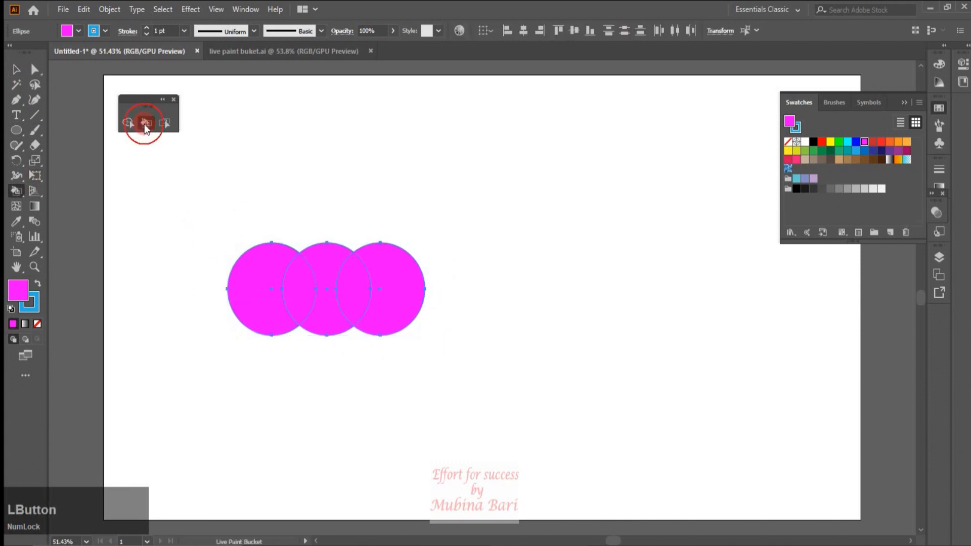
{"action": "left_click", "coordinate": [387, 318]}
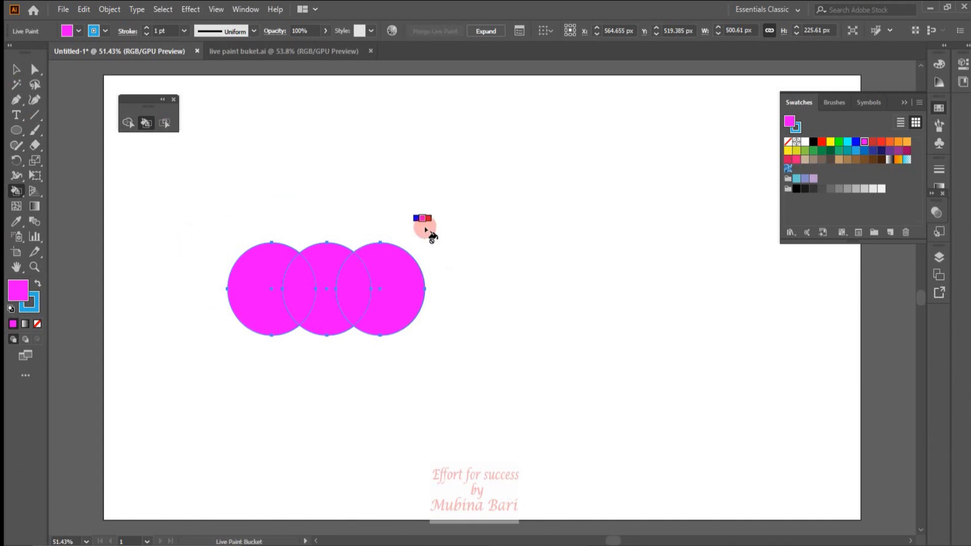
- Live-paint the right overlap blue, the left overlap cyan and the rest of the left circle green
{"action": "key", "text": "Left"}
{"action": "left_click", "coordinate": [357, 288]}
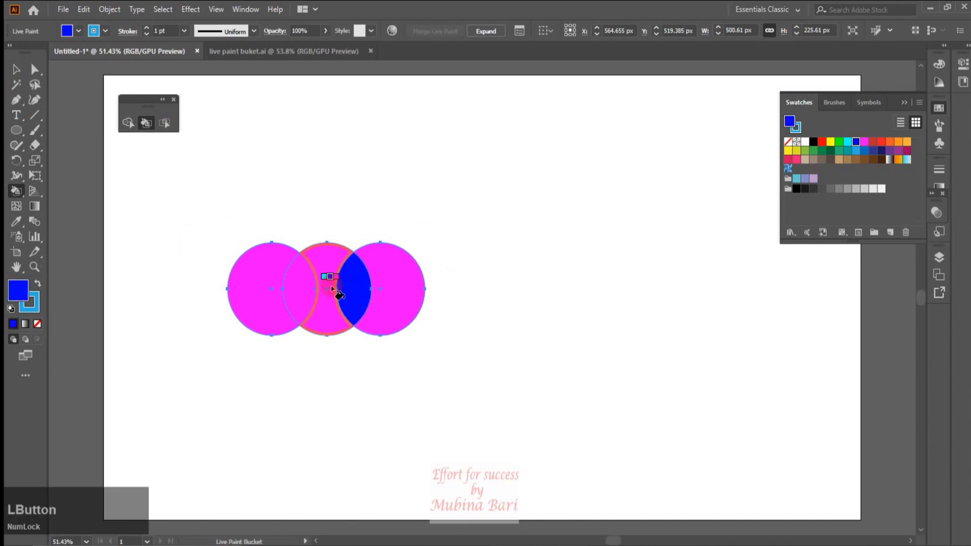
{"action": "key", "text": "Left"}
{"action": "left_click", "coordinate": [300, 288]}
{"action": "key", "text": "Left"}
{"action": "left_click", "coordinate": [250, 285]}
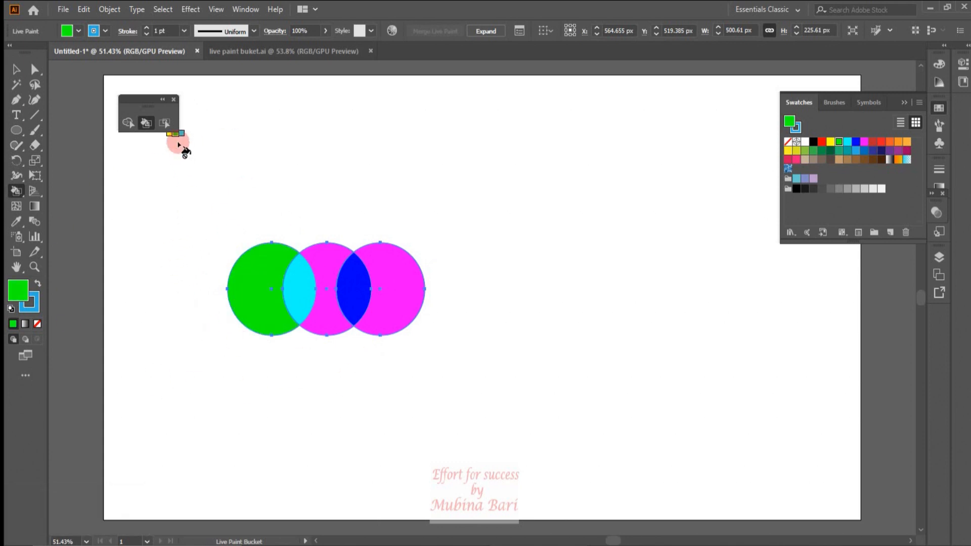
- Examine how the Selection tool picks the whole Live Paint group and Direct Selection picks its individual circles
{"action": "left_click", "coordinate": [15, 70]}
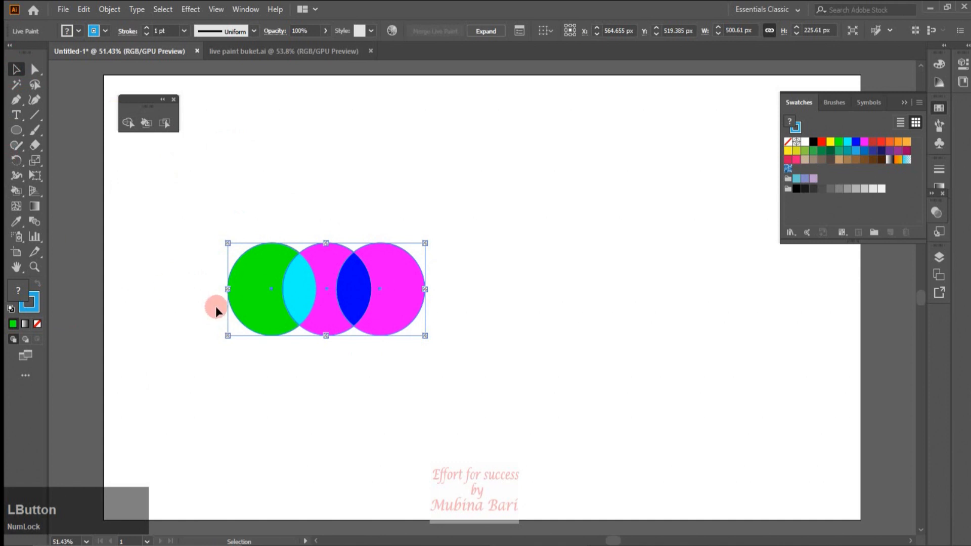
{"action": "left_click", "coordinate": [289, 384]}
{"action": "left_click", "coordinate": [323, 332]}
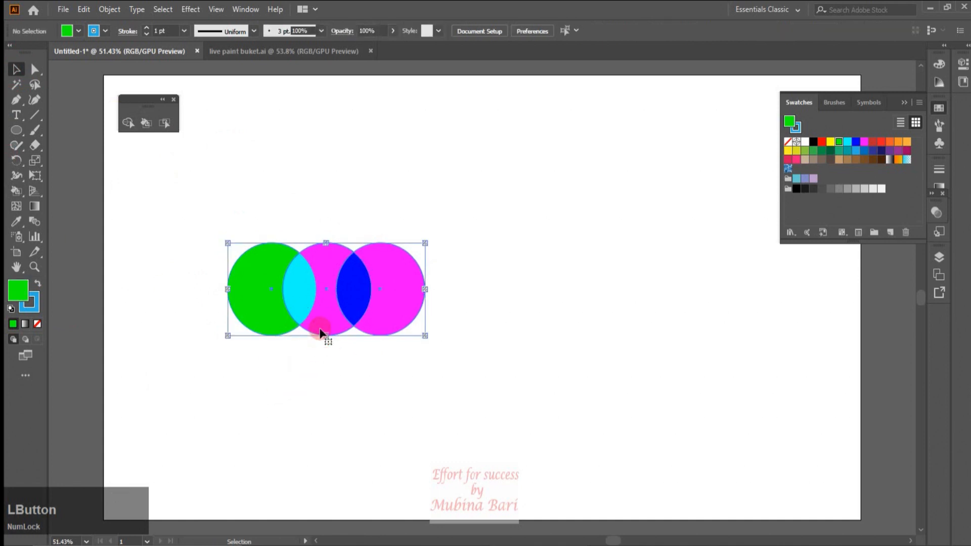
{"action": "left_click", "coordinate": [170, 277]}
{"action": "left_click", "coordinate": [34, 69]}
{"action": "left_click", "coordinate": [277, 294]}
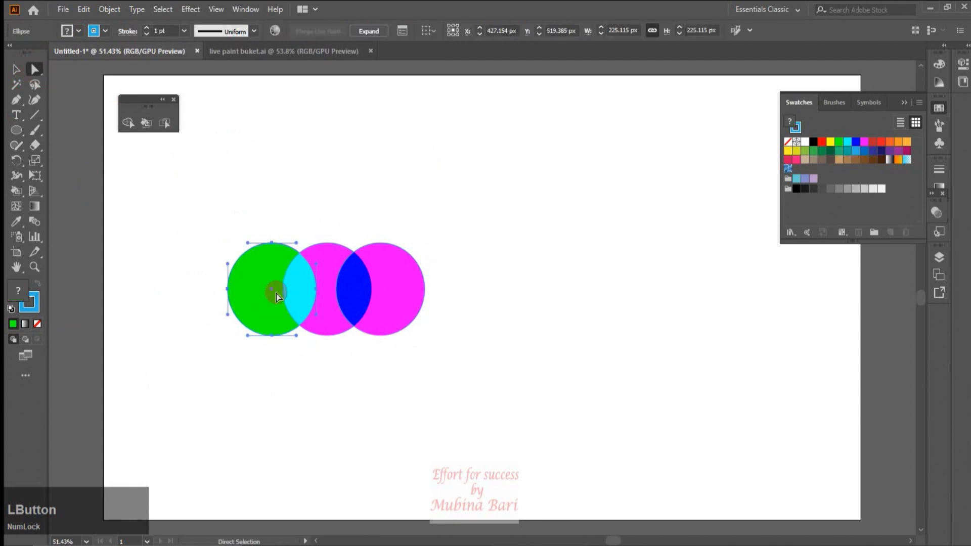
{"action": "left_click", "coordinate": [348, 307]}
{"action": "left_click", "coordinate": [327, 257]}
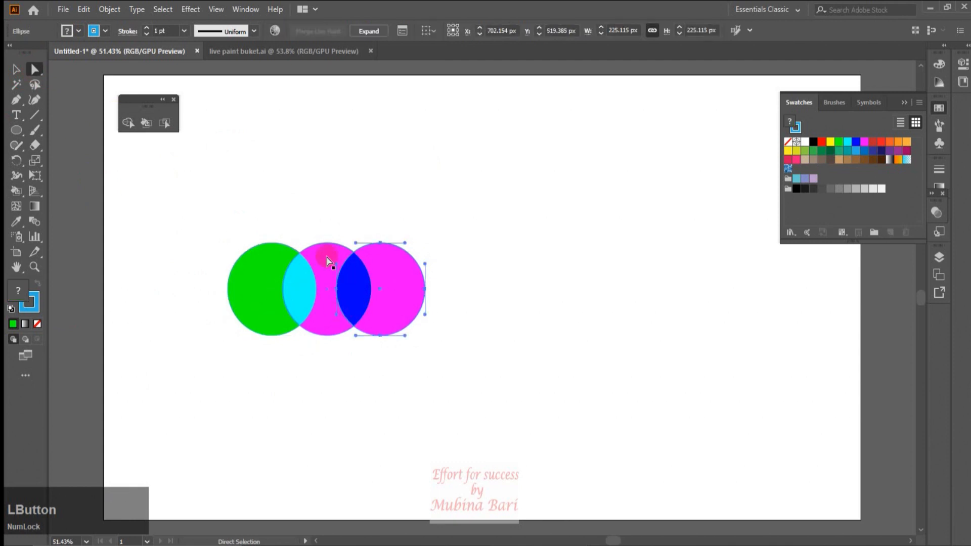
{"action": "left_click", "coordinate": [260, 278]}
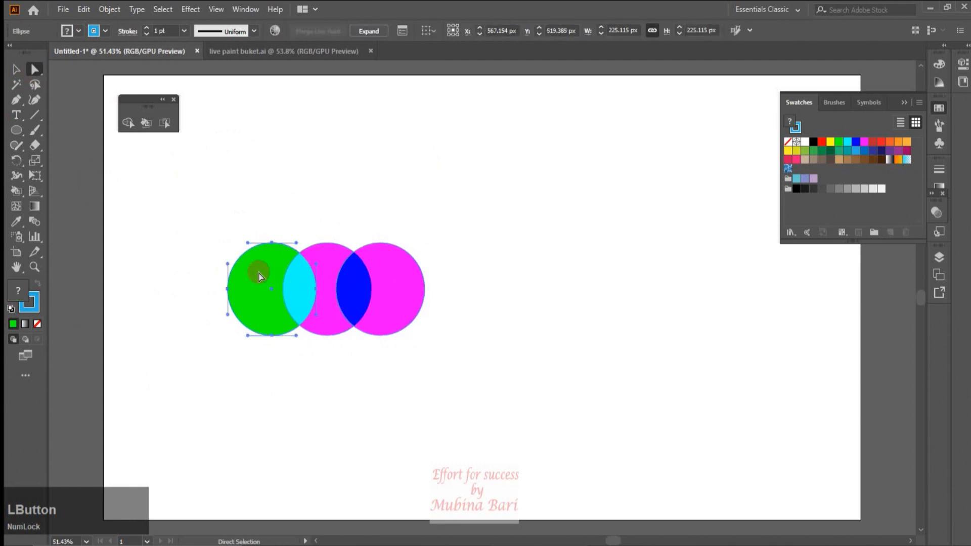
- Examine how the Group Selection tool picks individual circles, and compare with selecting the whole group with the Selection tool
{"action": "left_click", "coordinate": [43, 75]}
{"action": "left_click_drag", "start_coordinate": [43, 74], "coordinate": [72, 81]}
{"action": "left_click", "coordinate": [326, 296]}
{"action": "left_click", "coordinate": [398, 296]}
{"action": "left_click", "coordinate": [272, 295]}
{"action": "left_click", "coordinate": [396, 295]}
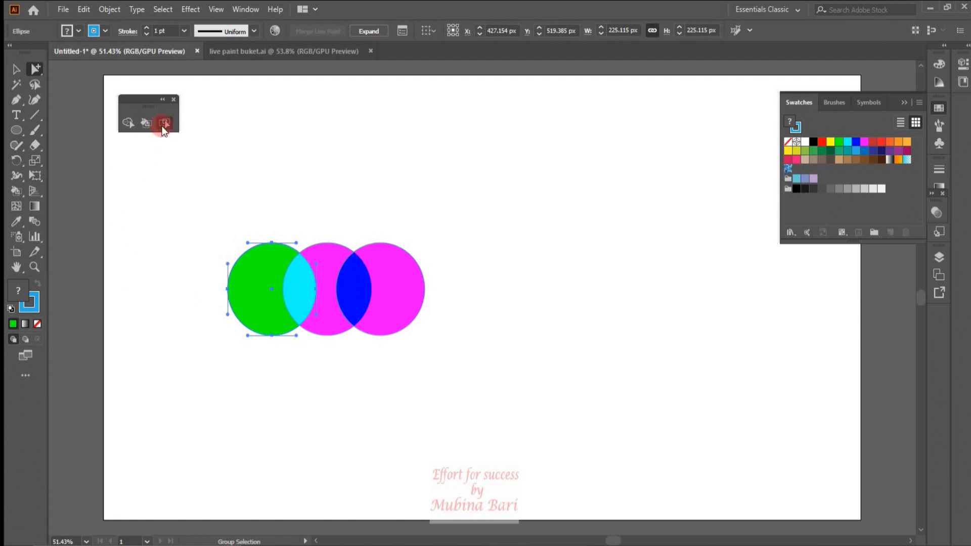
{"action": "left_click", "coordinate": [16, 68]}
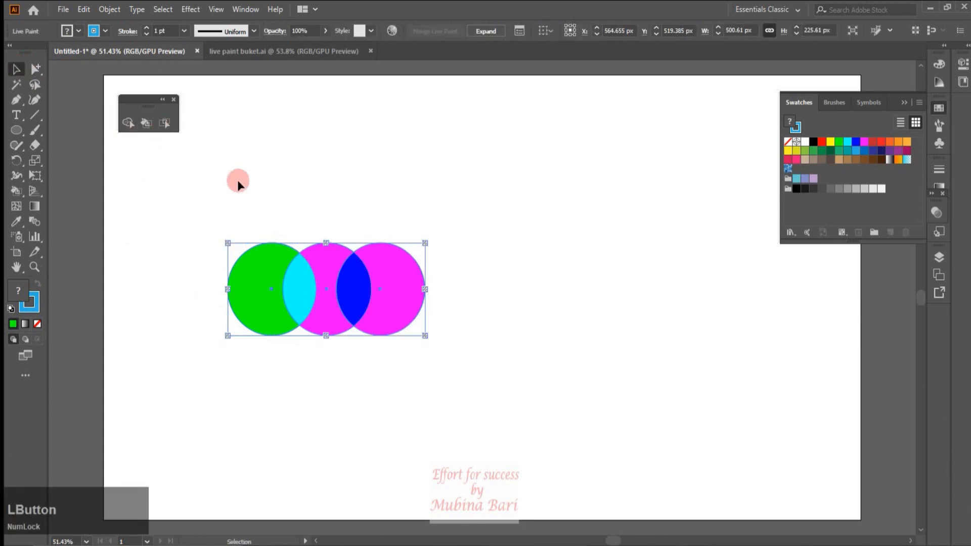
- Select the middle circle's non-overlapping area with the Live Paint Selection tool and fill it with the white-to-black gradient
{"action": "left_click", "coordinate": [169, 124]}
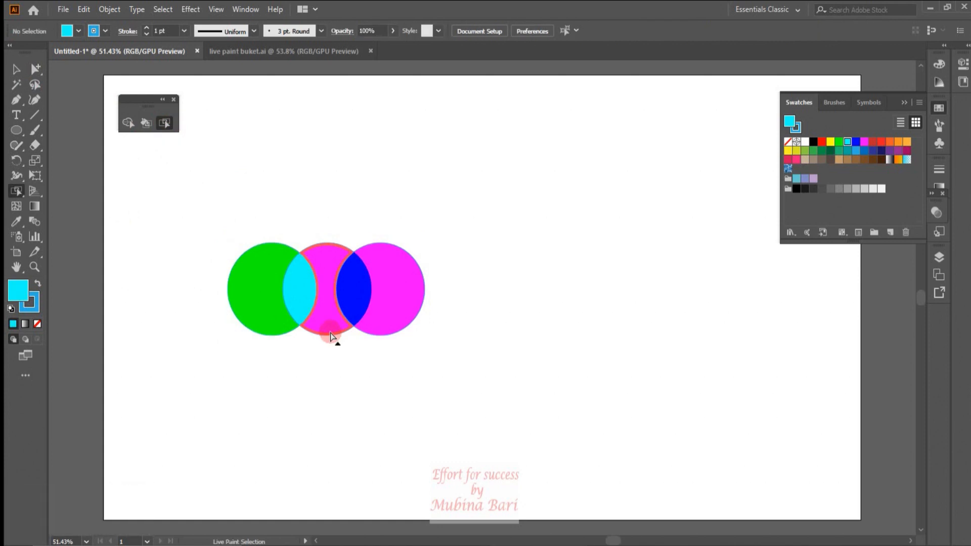
{"action": "left_click", "coordinate": [332, 337]}
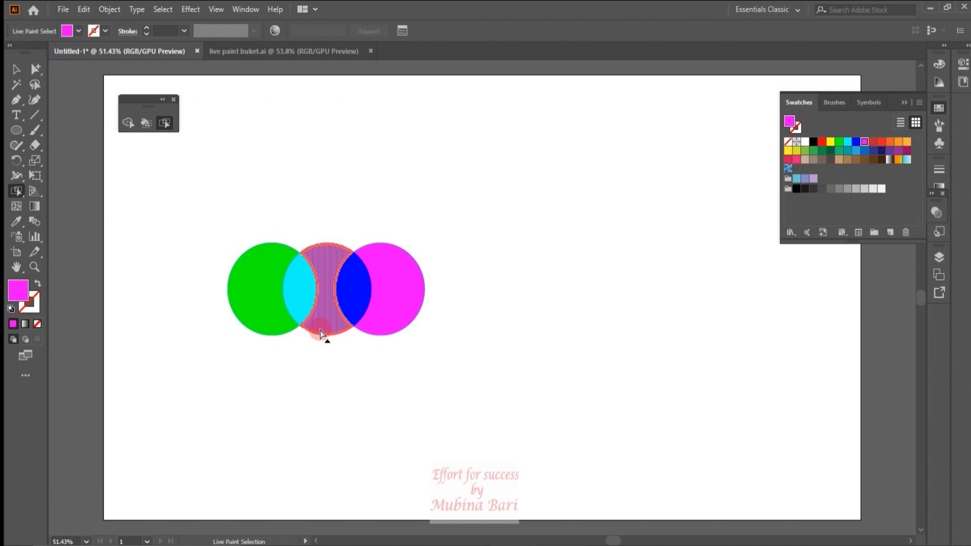
{"action": "left_click", "coordinate": [321, 333]}
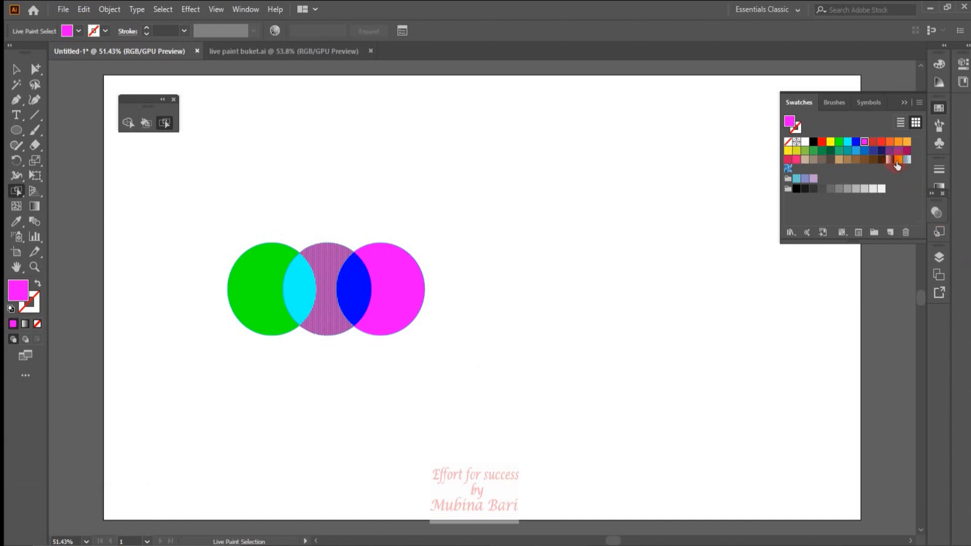
{"action": "left_click", "coordinate": [889, 160]}
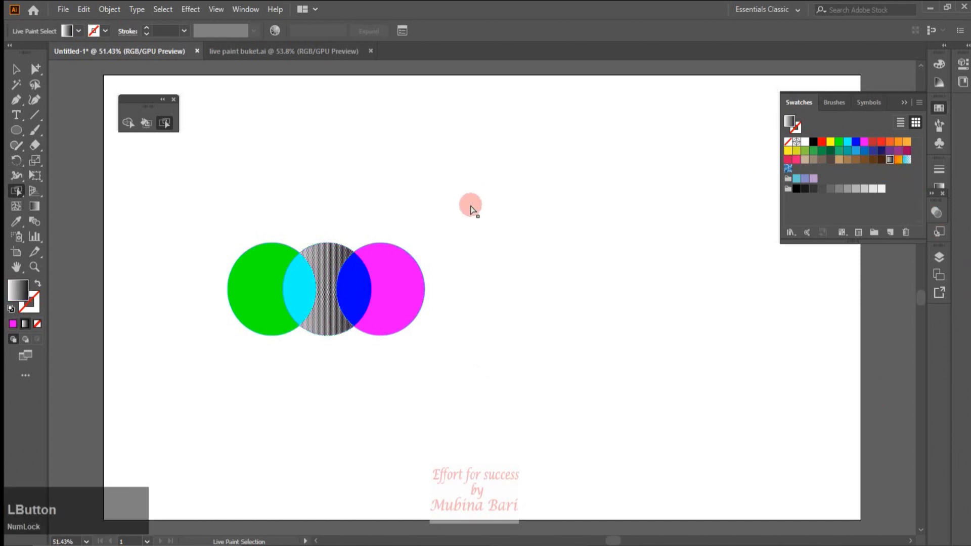
- Try to select the outline of the gradient-filled middle area with the Live Paint Selection tool
{"action": "left_click", "coordinate": [818, 247]}
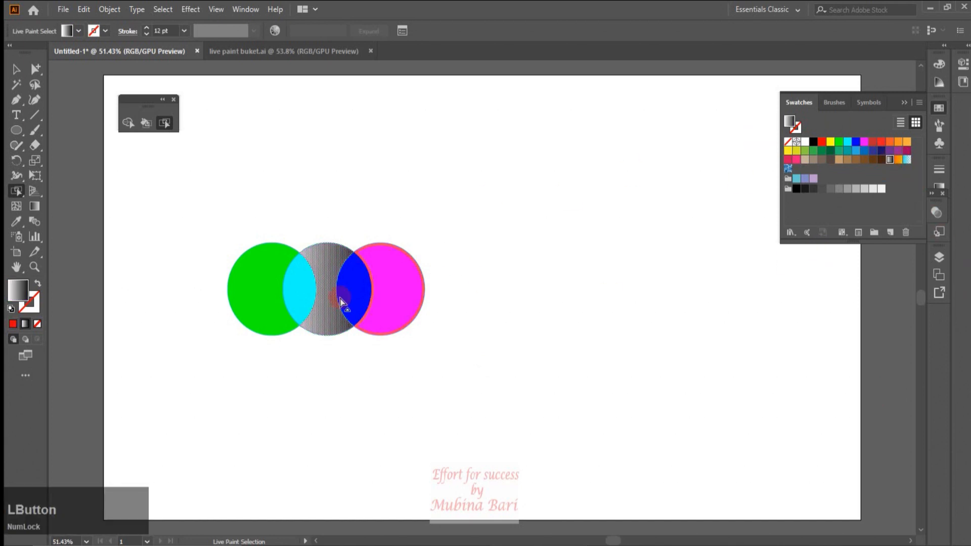
{"action": "left_click", "coordinate": [330, 347]}
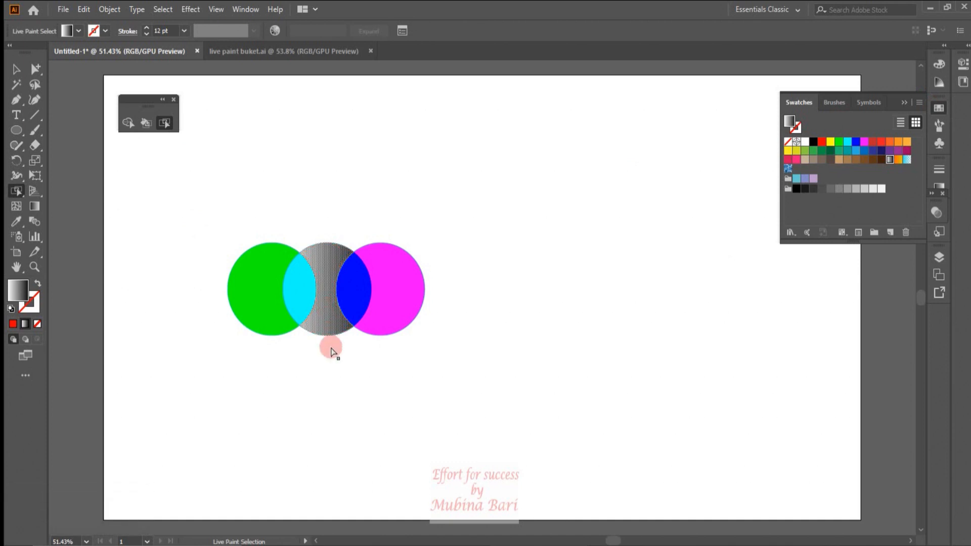
{"action": "left_click", "coordinate": [321, 246]}
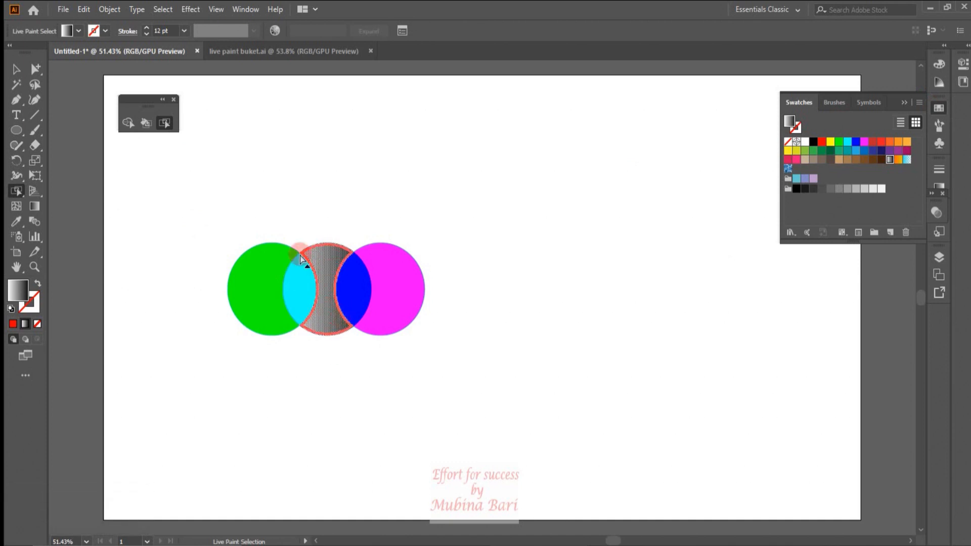
- Enable Paint Strokes in the Live Paint Bucket options
{"action": "double_click", "coordinate": [146, 123]}
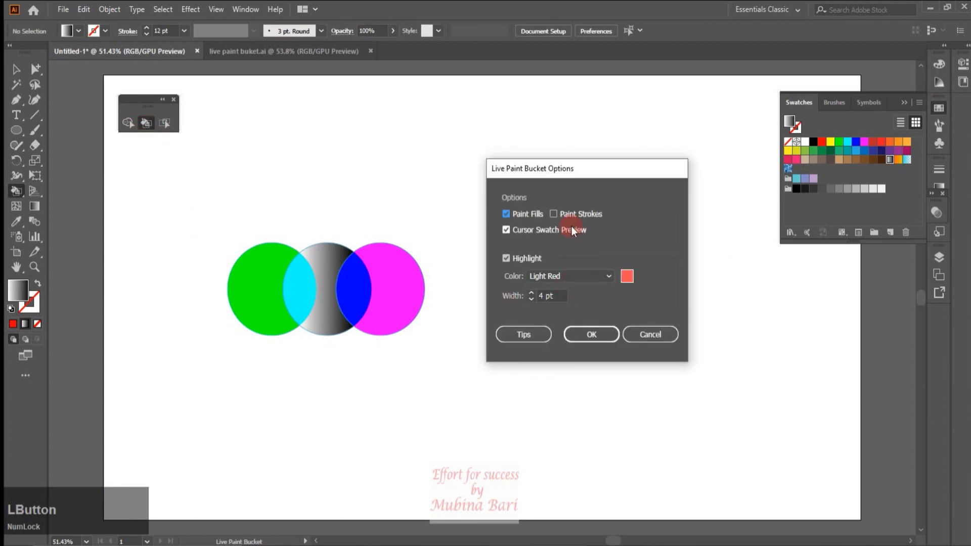
{"action": "left_click", "coordinate": [554, 214]}
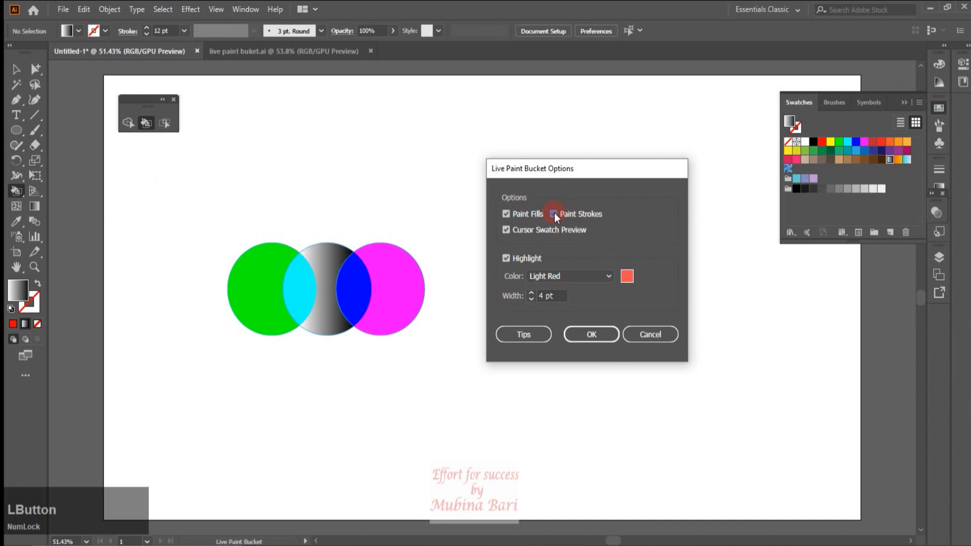
{"action": "left_click", "coordinate": [604, 334]}
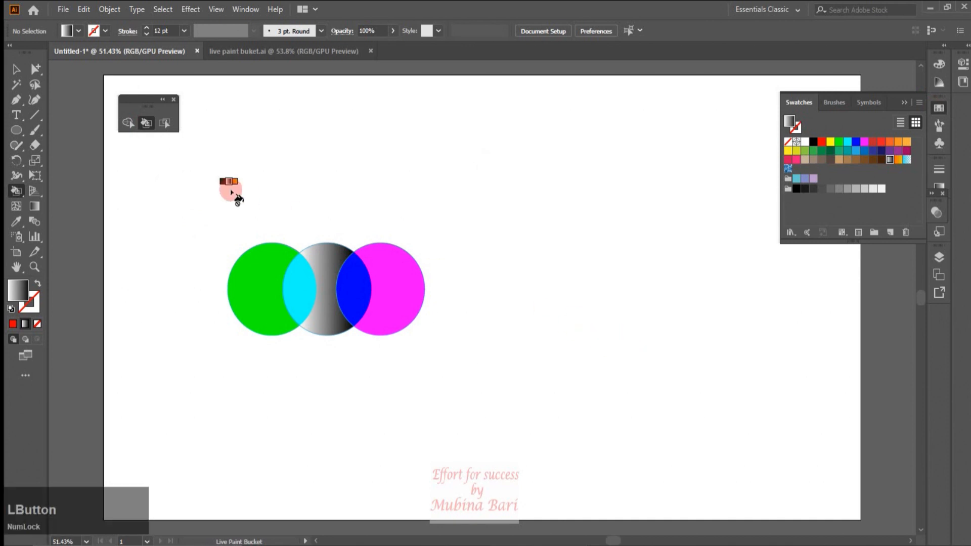
- Select the edges around the gradient-filled middle area together with its fill using the Live Paint Selection tool
{"action": "left_click", "coordinate": [167, 127]}
{"action": "left_click", "coordinate": [315, 304]}
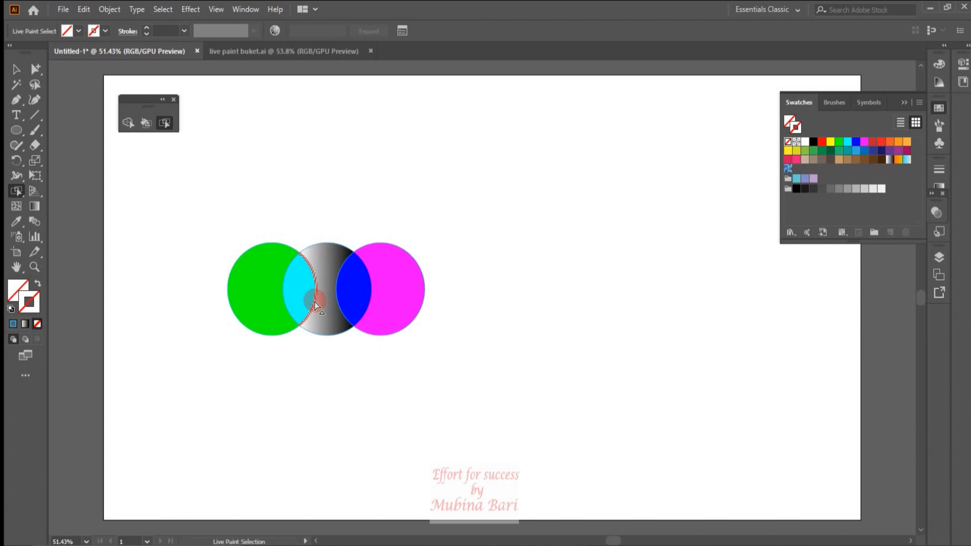
{"action": "left_click", "coordinate": [315, 303]}
{"action": "key", "text": "shift"}
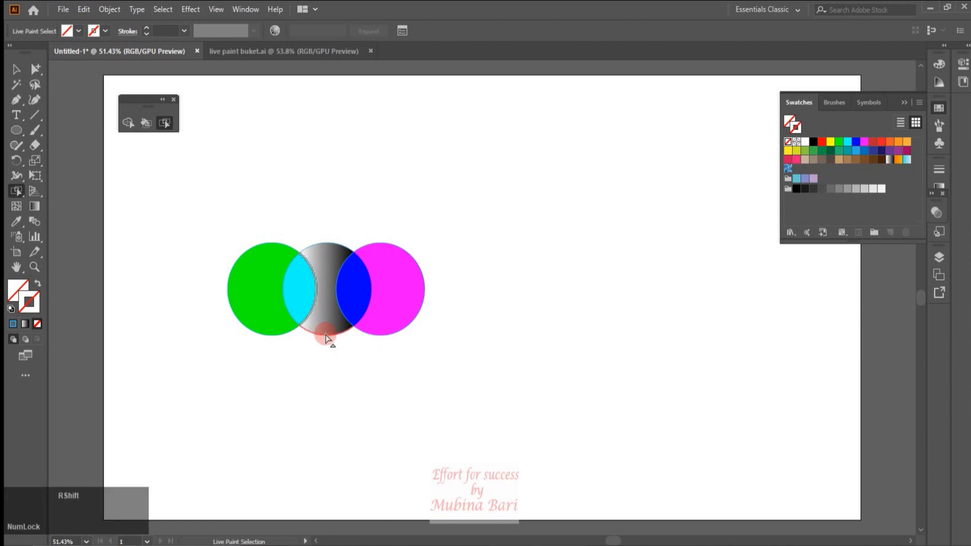
{"action": "left_click", "coordinate": [325, 340], "text": "shift"}
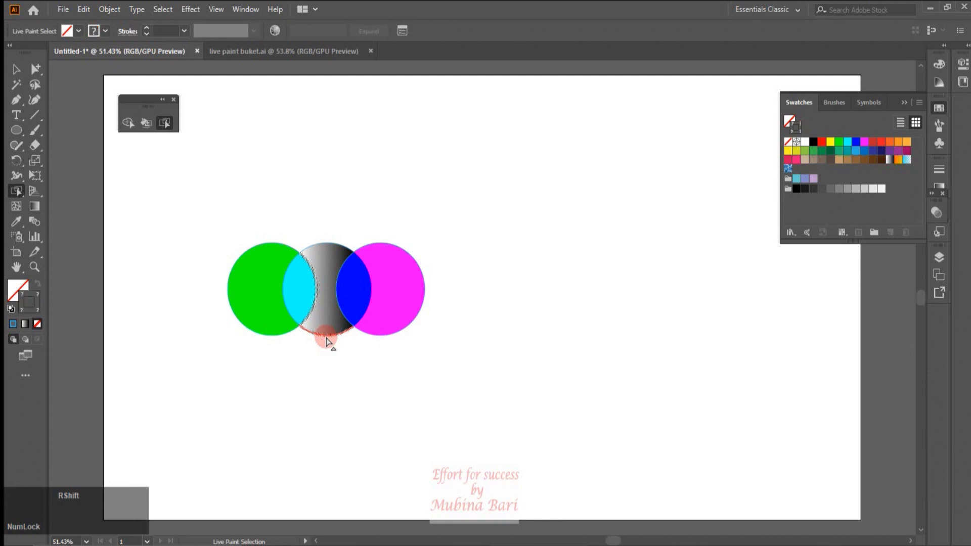
{"action": "left_click", "coordinate": [340, 309], "text": "shift"}
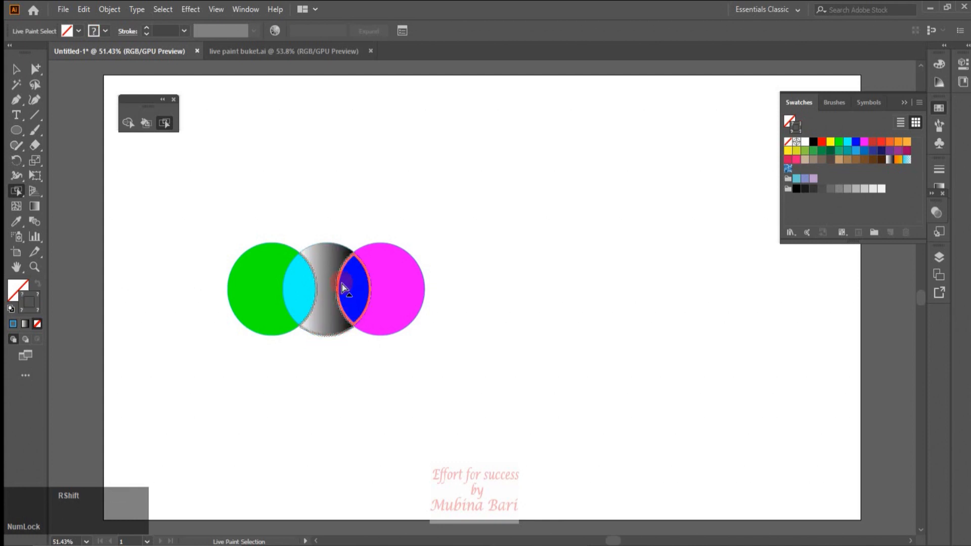
{"action": "left_click", "coordinate": [330, 247], "text": "shift"}
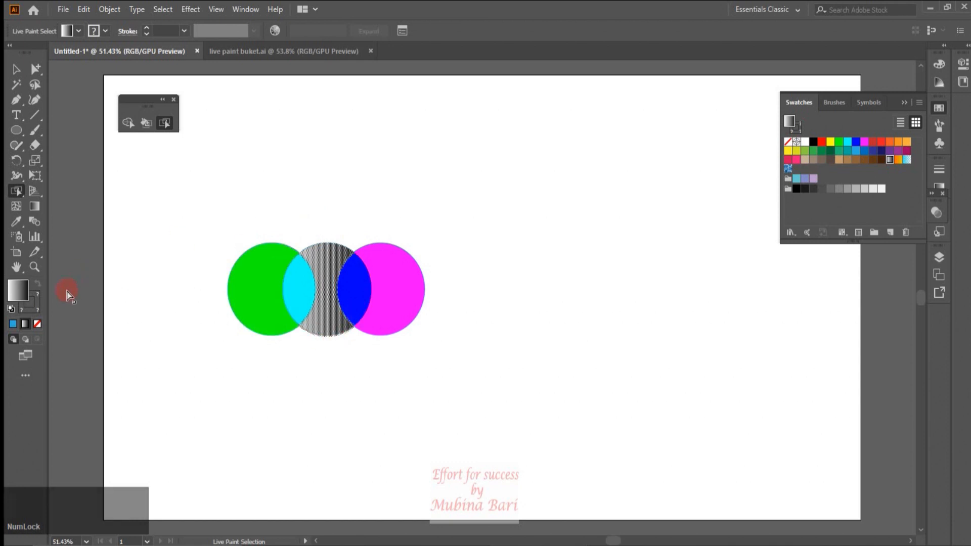
- Set the stroke color of the selected middle-area edges to RGB Red
{"action": "left_click", "coordinate": [39, 310]}
{"action": "left_click", "coordinate": [38, 314]}
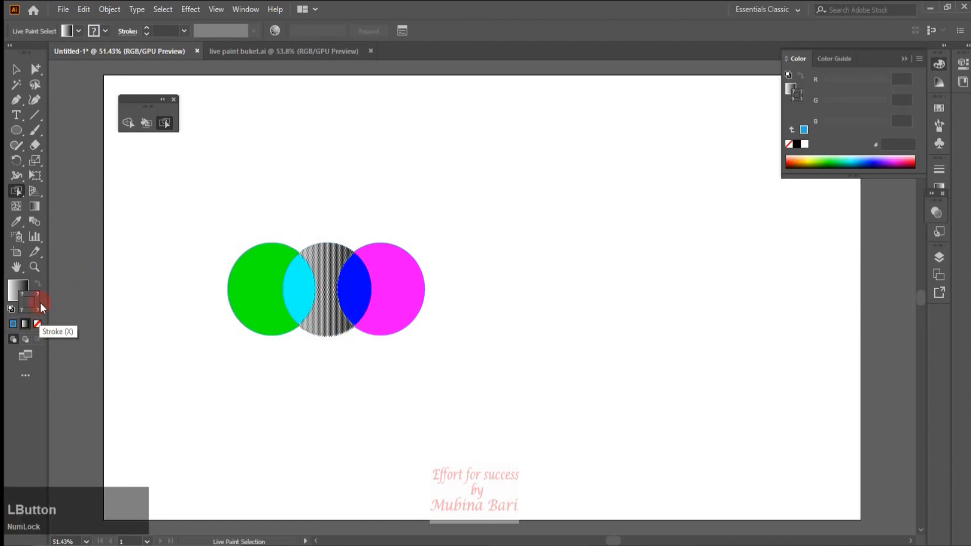
{"action": "left_click", "coordinate": [78, 32]}
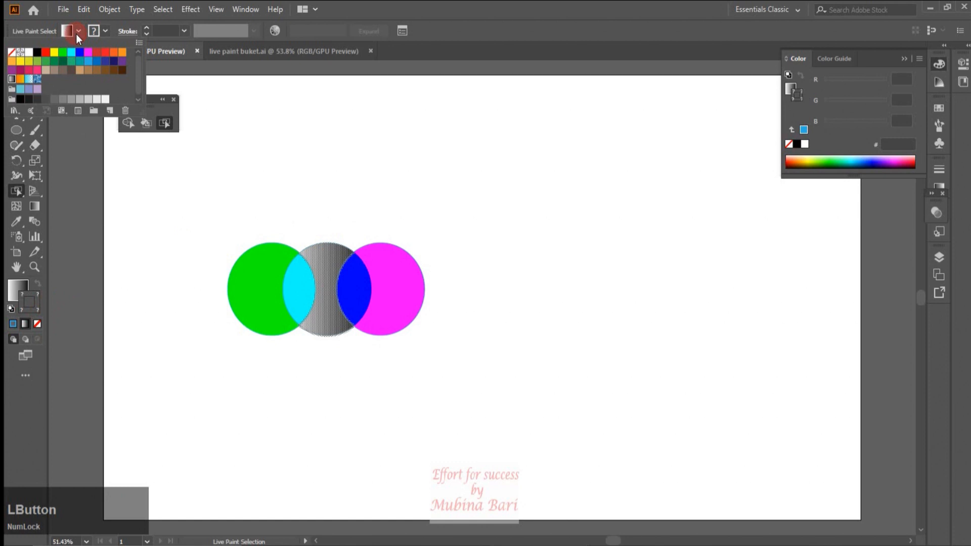
{"action": "left_click", "coordinate": [105, 32]}
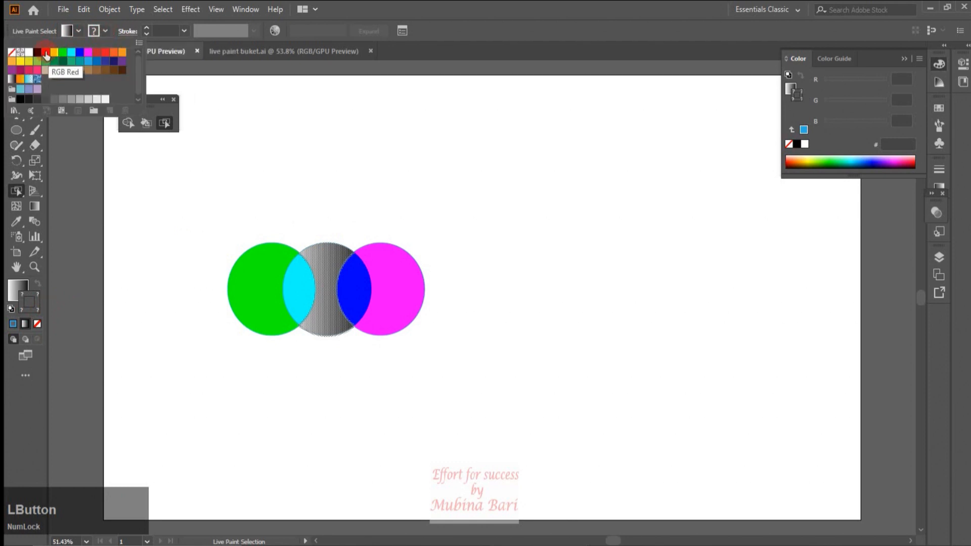
{"action": "left_click", "coordinate": [46, 54]}
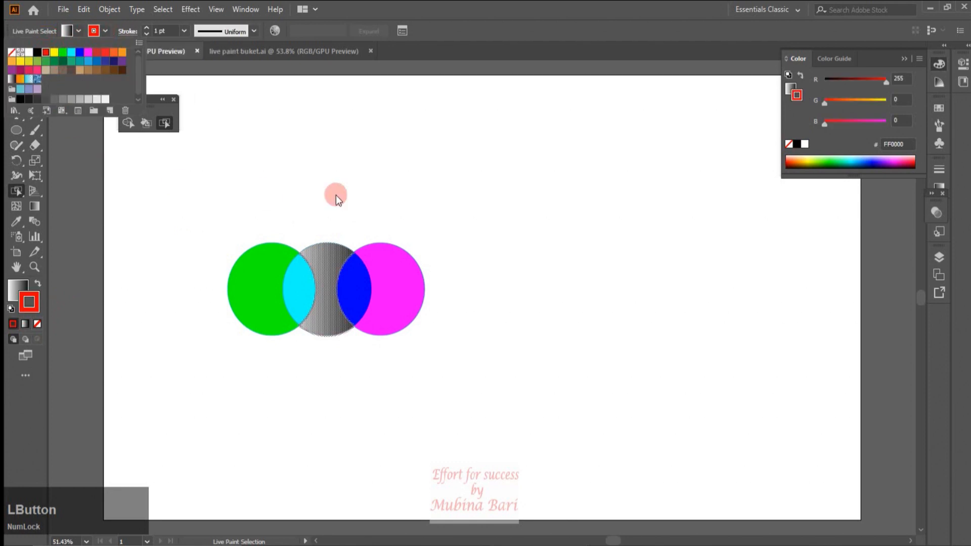
- Try a 10 pt stroke weight on the selected middle-area edges and settle on 6 pt
{"action": "left_click", "coordinate": [195, 28]}
{"action": "left_click", "coordinate": [183, 31]}
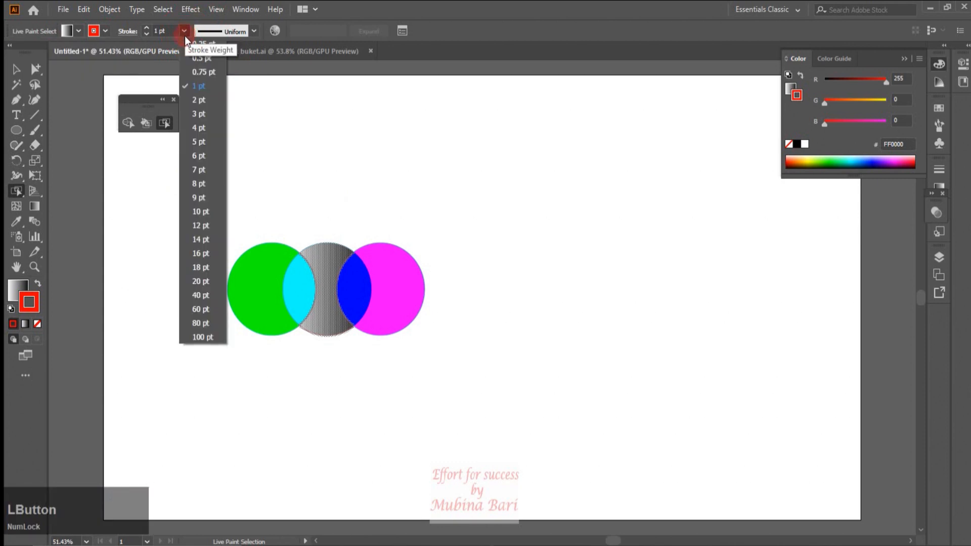
{"action": "left_click", "coordinate": [205, 213]}
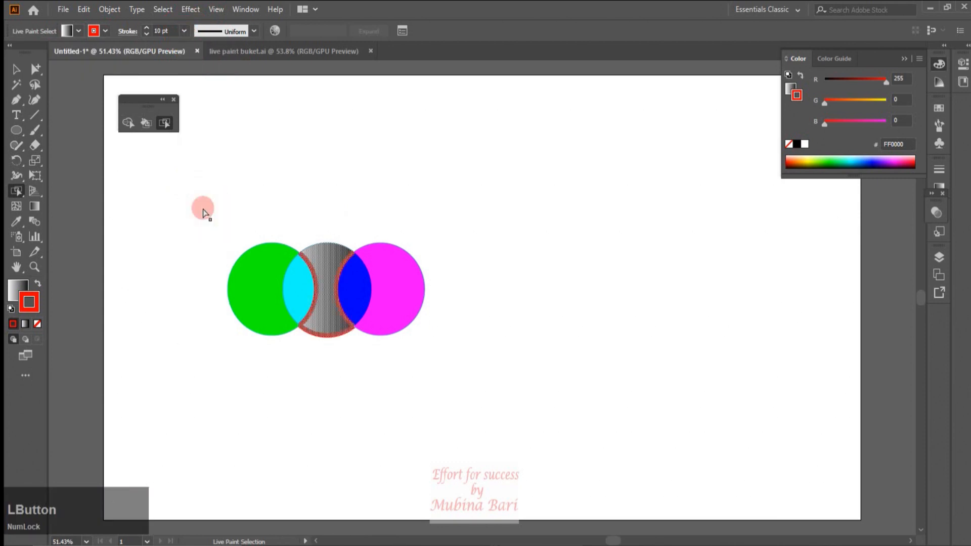
{"action": "left_click", "coordinate": [527, 291]}
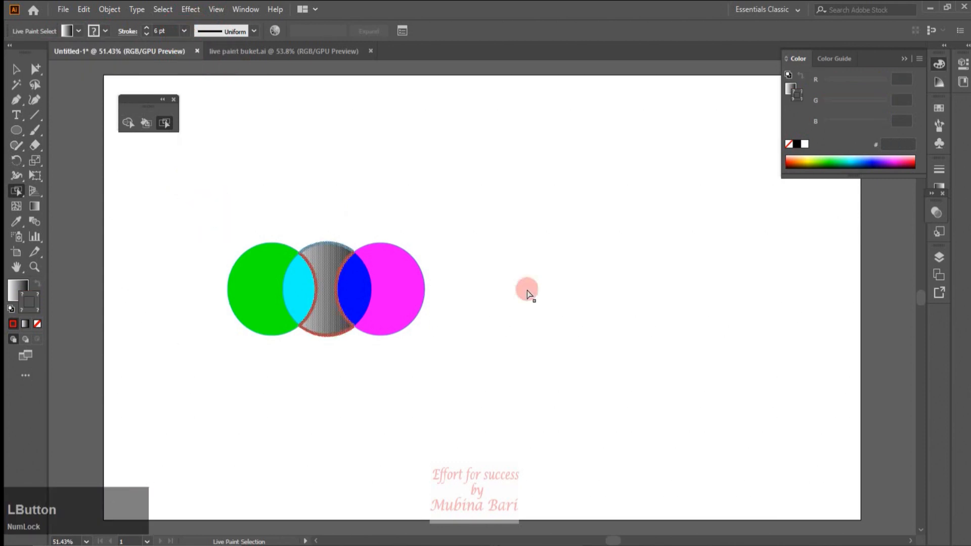
- Make the selected middle-area edges dashed with a 12 pt dash and round caps, and deselect them
{"action": "left_click", "coordinate": [939, 169]}
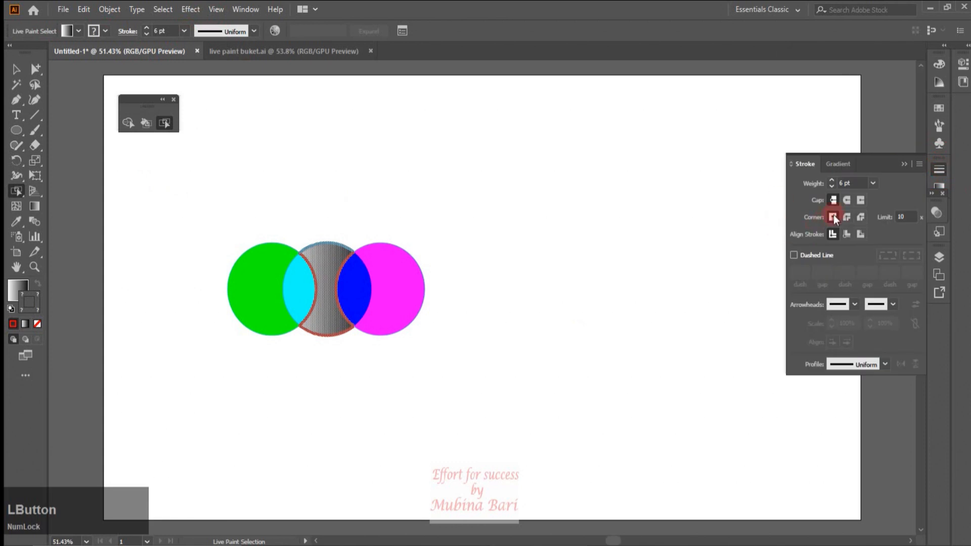
{"action": "left_click", "coordinate": [794, 255]}
{"action": "left_click", "coordinate": [793, 255]}
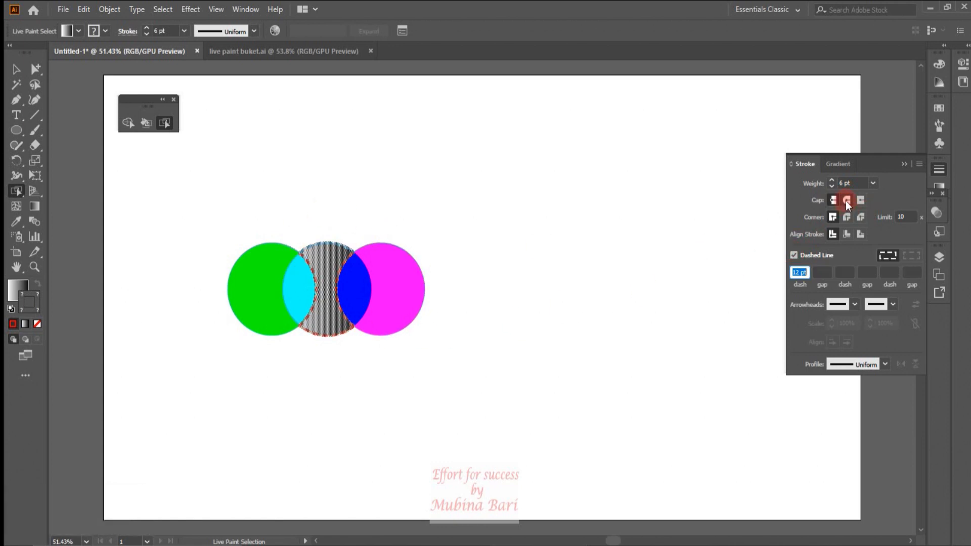
{"action": "left_click", "coordinate": [847, 199]}
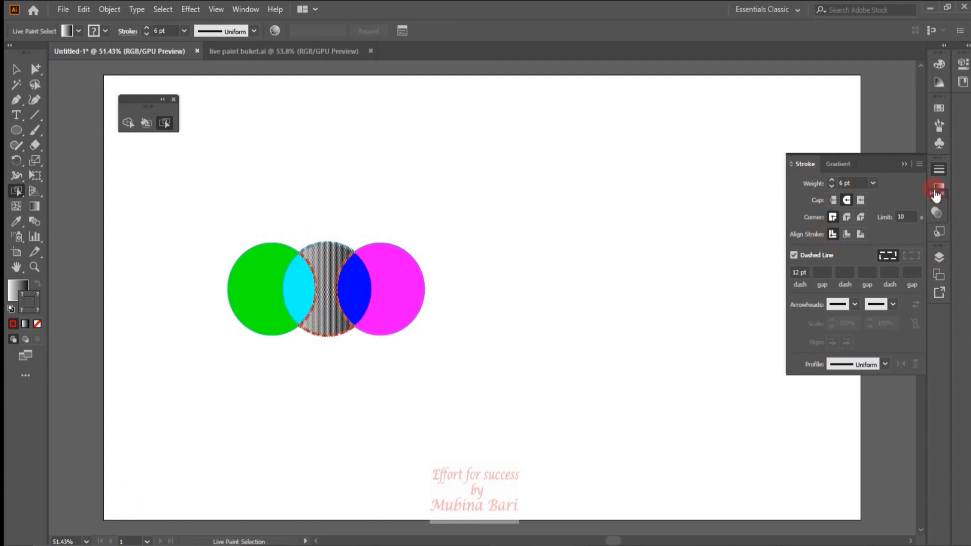
{"action": "left_click", "coordinate": [575, 131]}
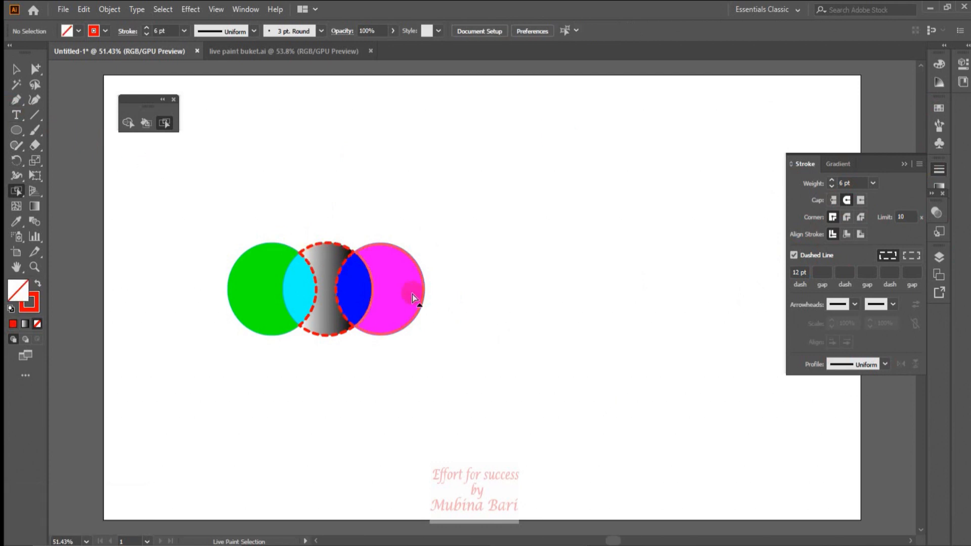
- Select the magenta area with the Live Paint Selection tool and delete its fill
{"action": "left_click", "coordinate": [412, 298]}
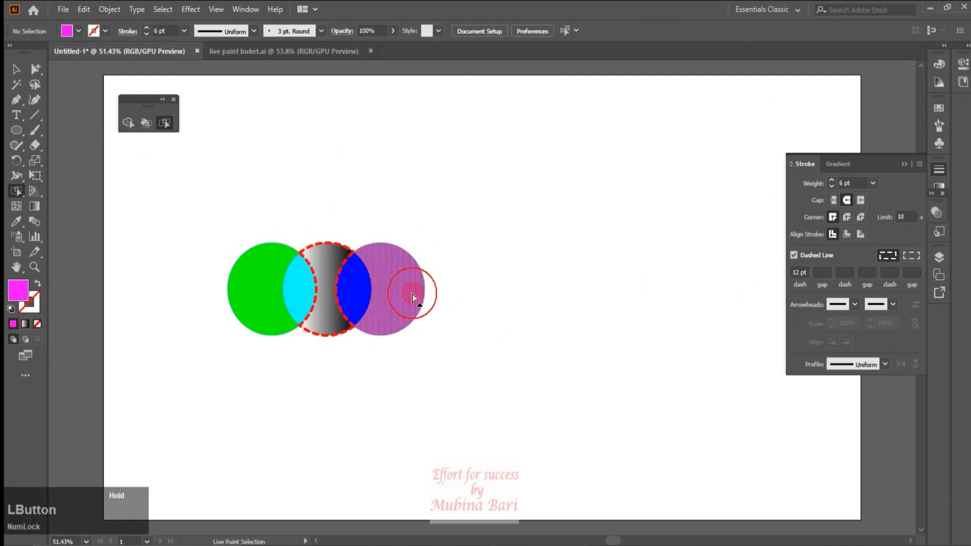
{"action": "mouse_move", "coordinate": [411, 294]}
{"action": "left_mouse_down"}
{"action": "mouse_move", "coordinate": [418, 275]}
{"action": "mouse_move", "coordinate": [494, 247]}
{"action": "mouse_move", "coordinate": [421, 263]}
{"action": "mouse_move", "coordinate": [512, 258]}
{"action": "mouse_move", "coordinate": [408, 297]}
{"action": "mouse_move", "coordinate": [656, 277]}
{"action": "mouse_move", "coordinate": [416, 311]}
{"action": "left_mouse_up"}
{"action": "left_click", "coordinate": [372, 288]}
{"action": "left_click", "coordinate": [403, 286]}
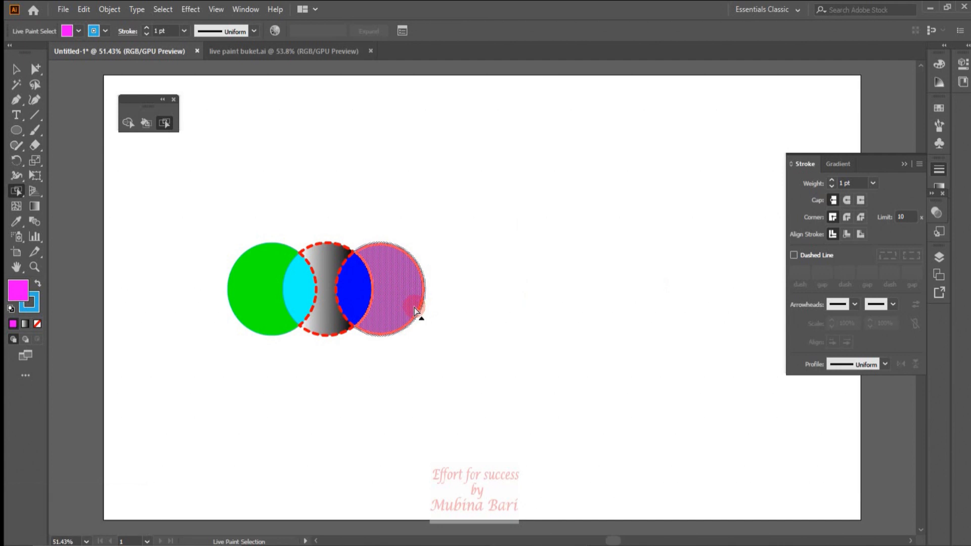
{"action": "key", "text": "Delete"}
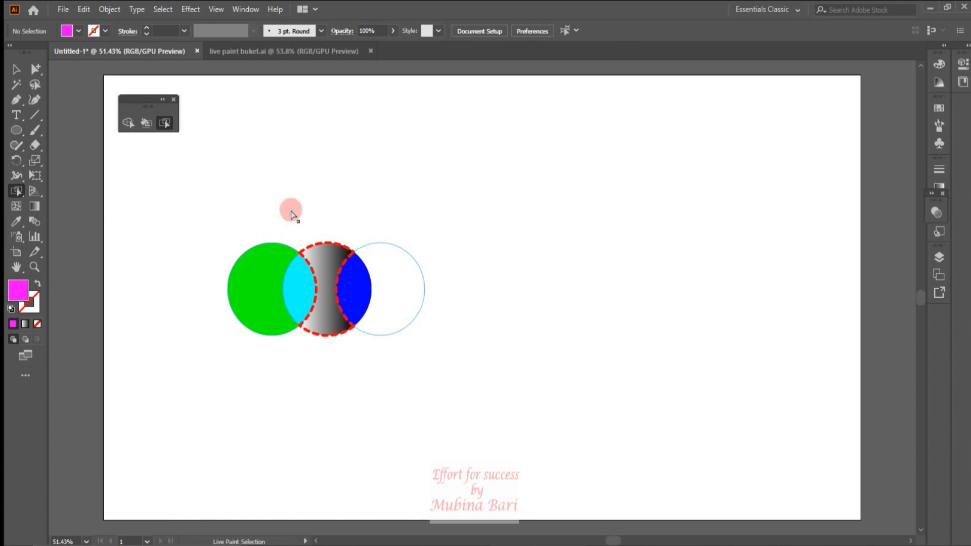
- Switch to the live paint buket.ai document and select the linked drawing of the girl at the easel
{"action": "left_click", "coordinate": [251, 52]}
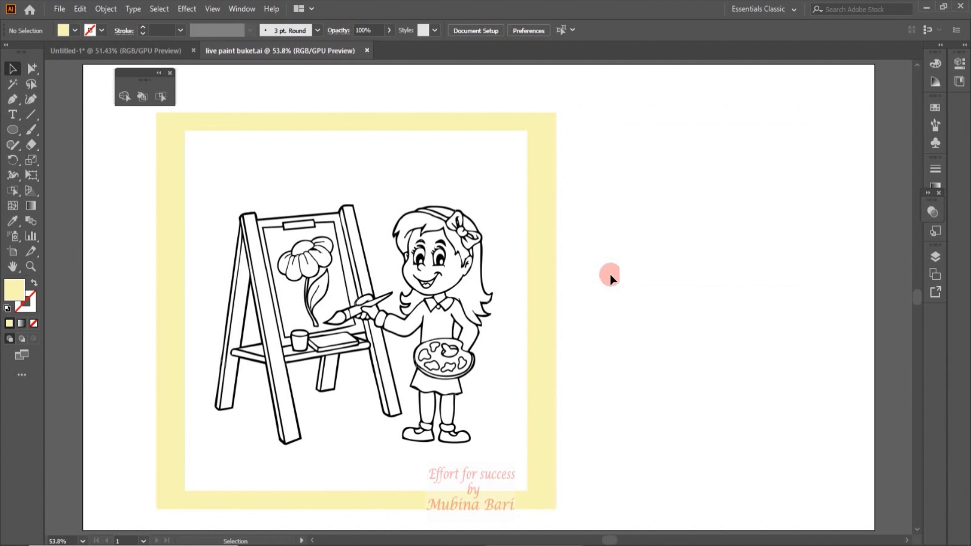
{"action": "left_click", "coordinate": [494, 277]}
{"action": "left_click", "coordinate": [335, 96]}
{"action": "left_click", "coordinate": [331, 175]}
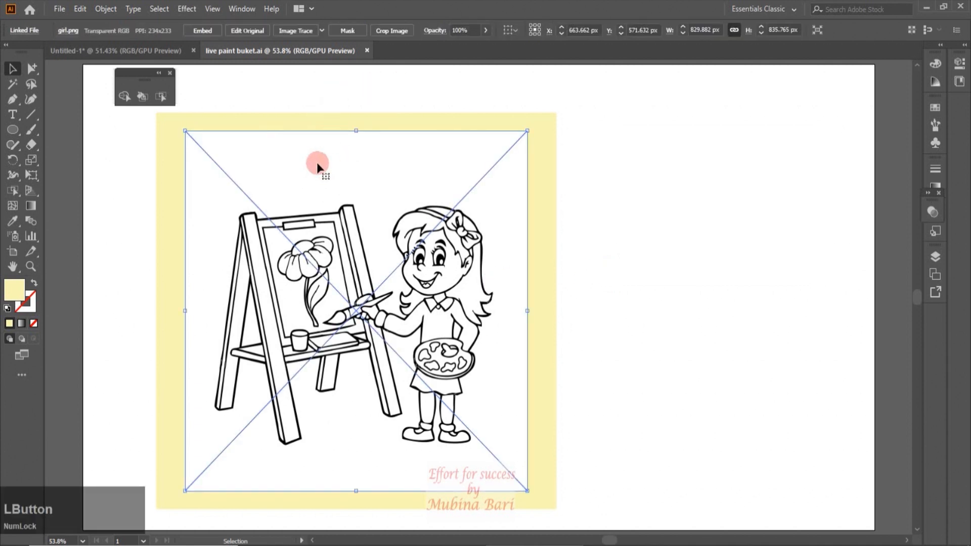
{"action": "left_click", "coordinate": [632, 31]}
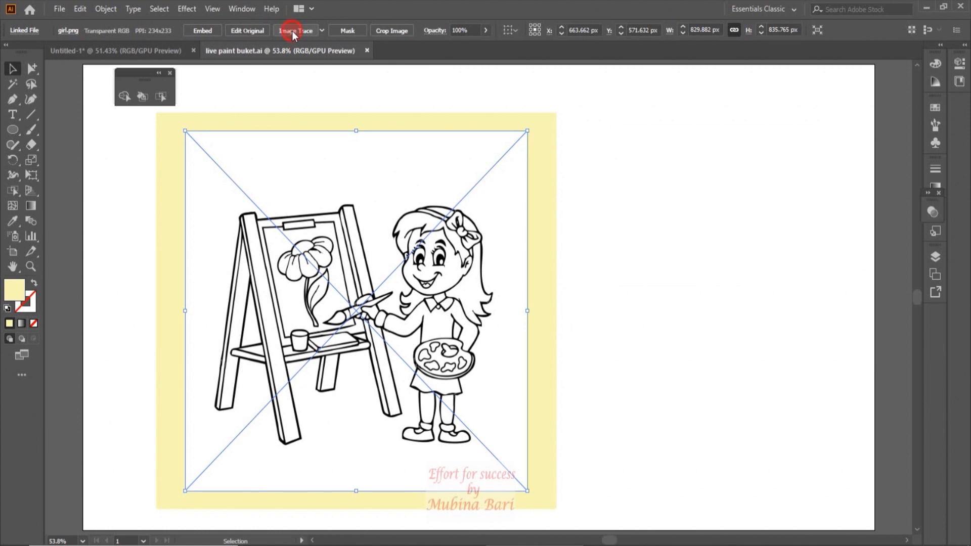
- Run Image Trace on the girl drawing with the default preset and expand the tracing result
{"action": "left_click", "coordinate": [292, 31]}
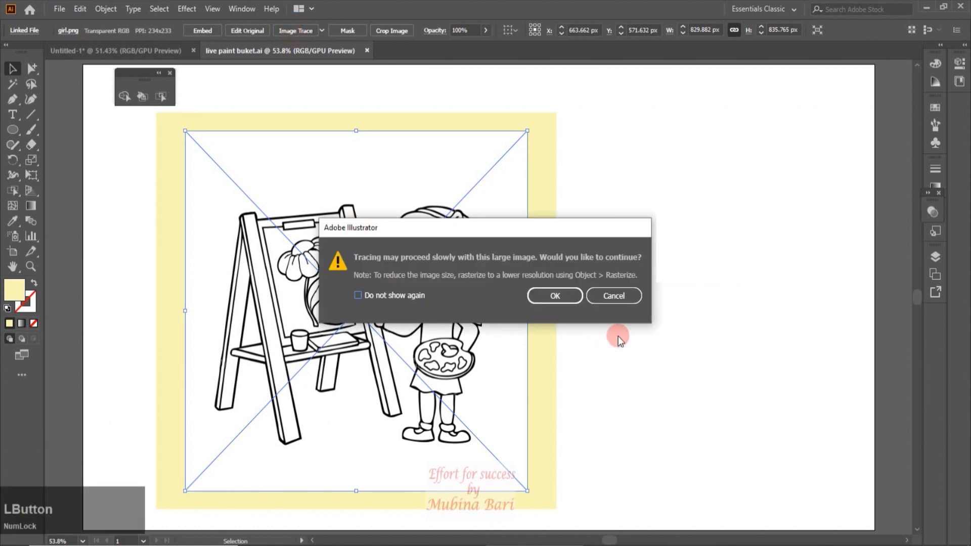
{"action": "left_click", "coordinate": [566, 298]}
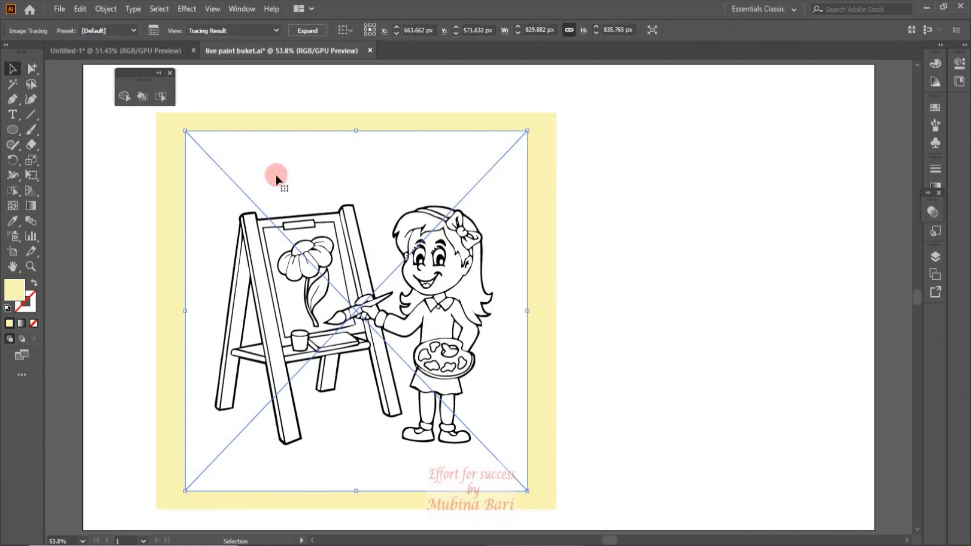
{"action": "left_click", "coordinate": [448, 315]}
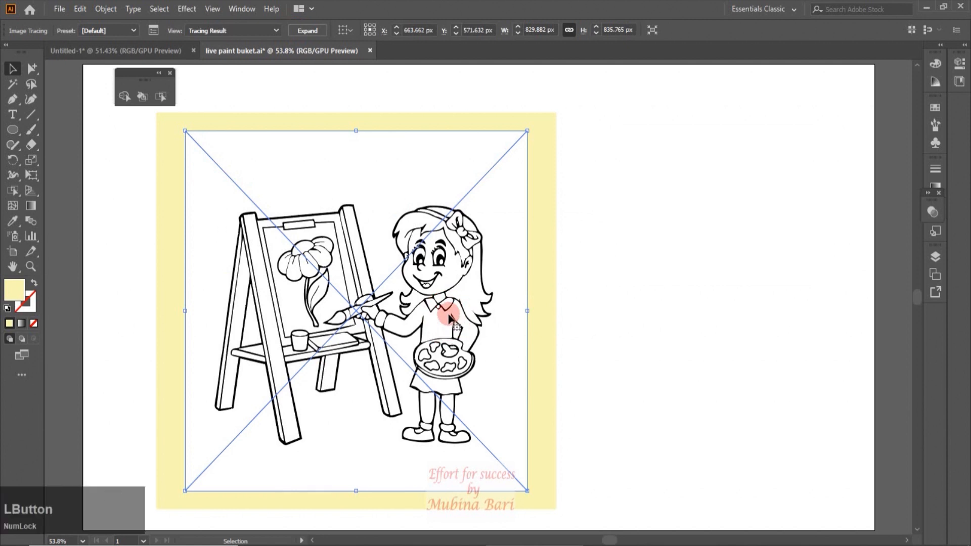
{"action": "left_click", "coordinate": [312, 30]}
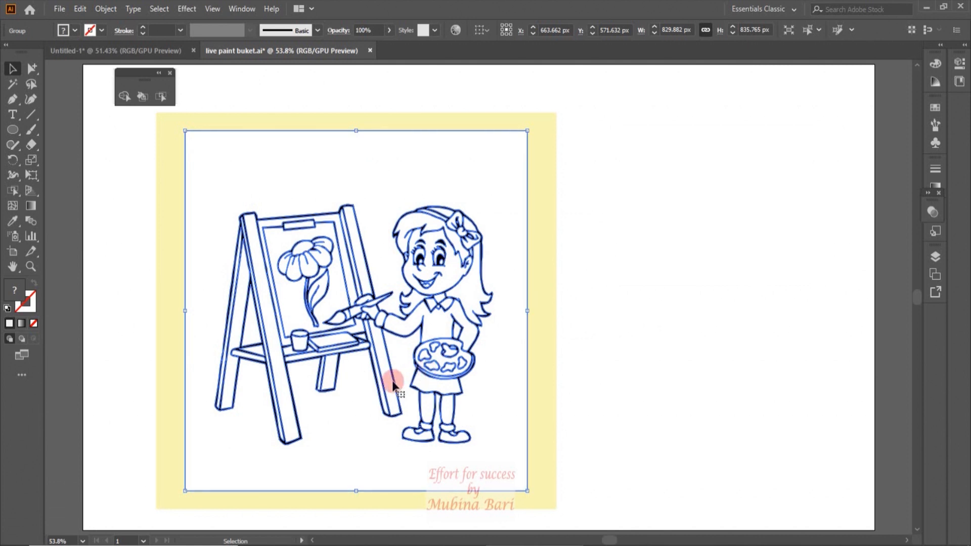
- Move the yellow background rectangle sideways from behind the traced drawing and undo the move
{"action": "left_click_drag", "start_coordinate": [539, 473], "coordinate": [777, 470]}
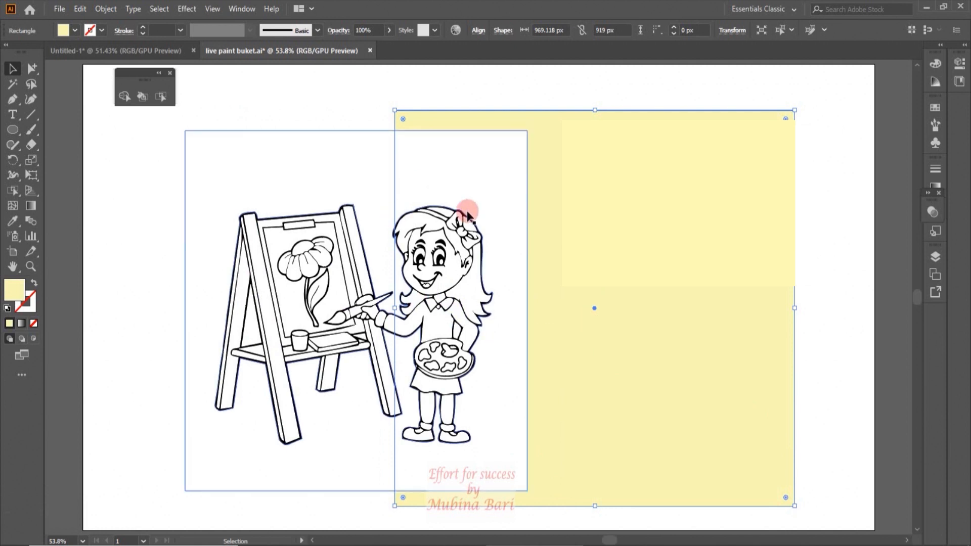
{"action": "key", "text": "ctrl+z"}
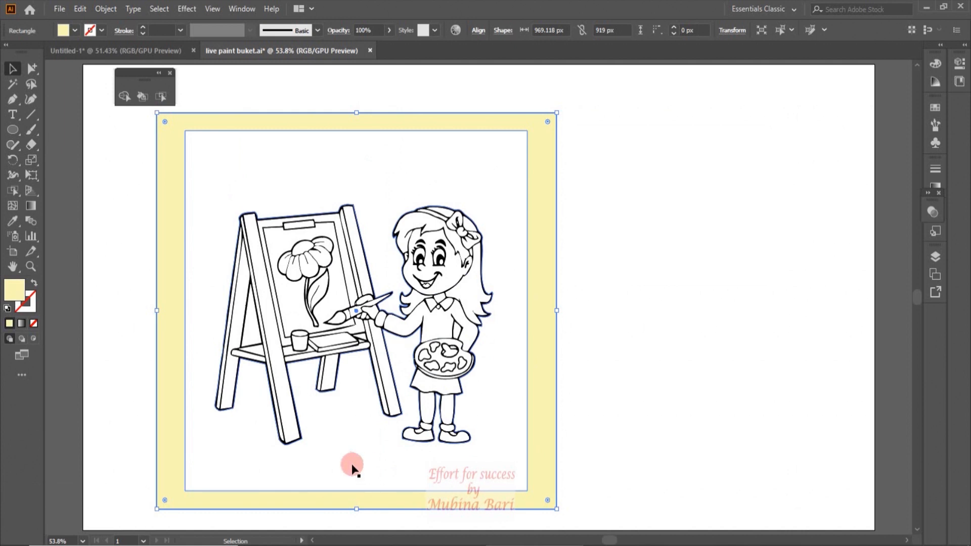
- Select all white areas of the traced drawing with the Magic Wand tool and delete them
{"action": "left_click", "coordinate": [14, 84]}
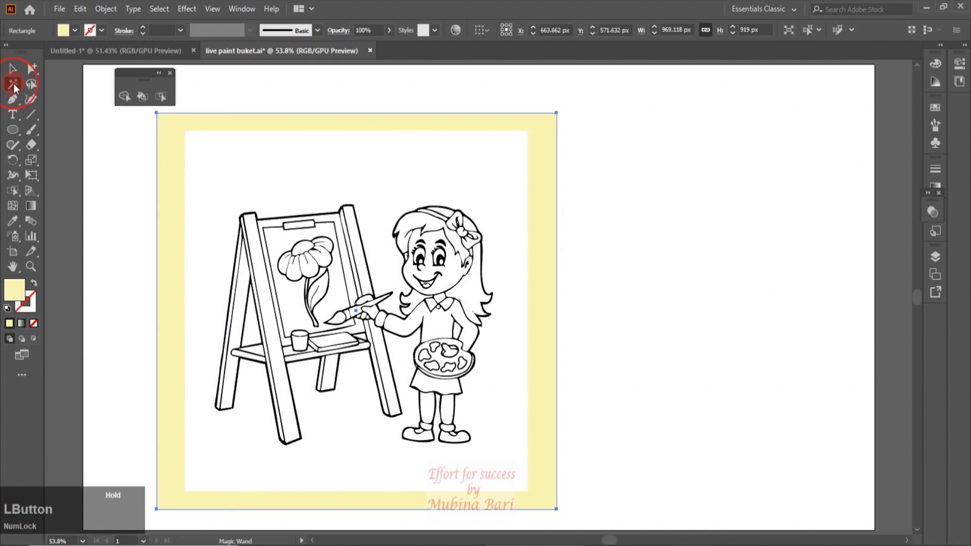
{"action": "left_click", "coordinate": [234, 166]}
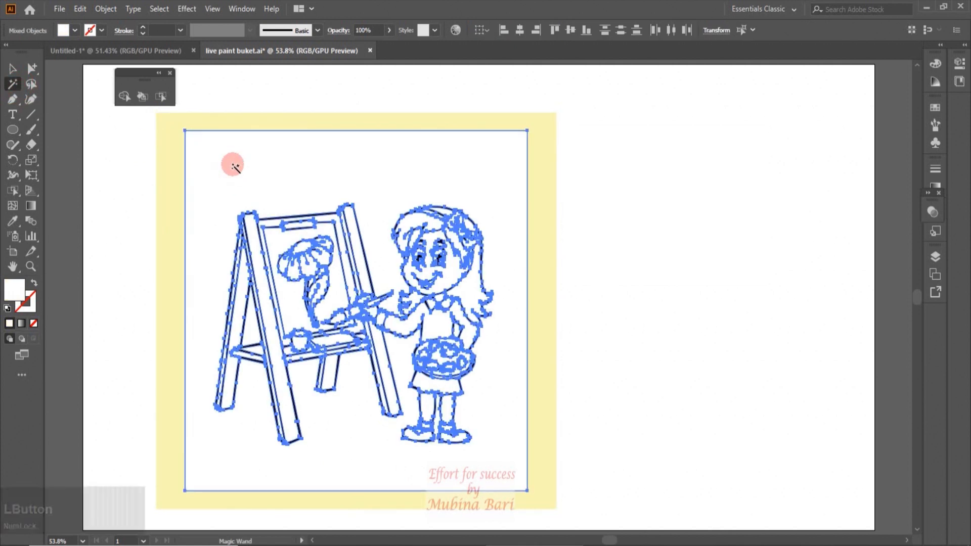
{"action": "key", "text": "Delete"}
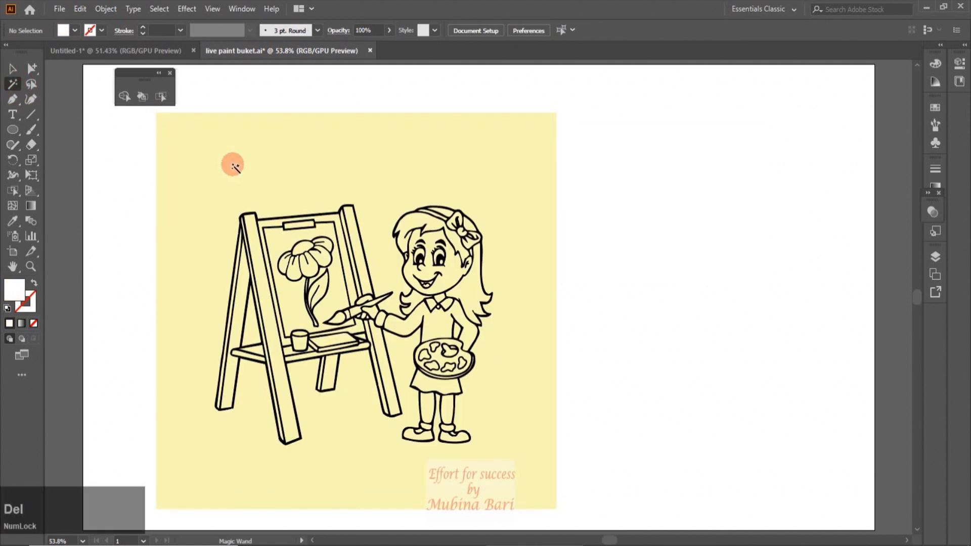
- Delete the yellow background rectangle behind the line drawing
{"action": "left_click", "coordinate": [14, 69]}
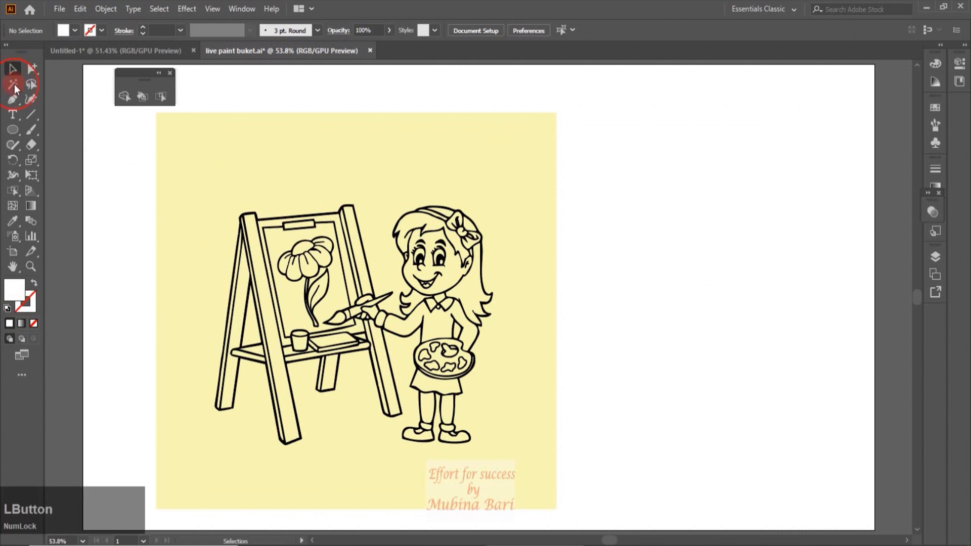
{"action": "left_click", "coordinate": [333, 137]}
{"action": "key", "text": "Delete"}
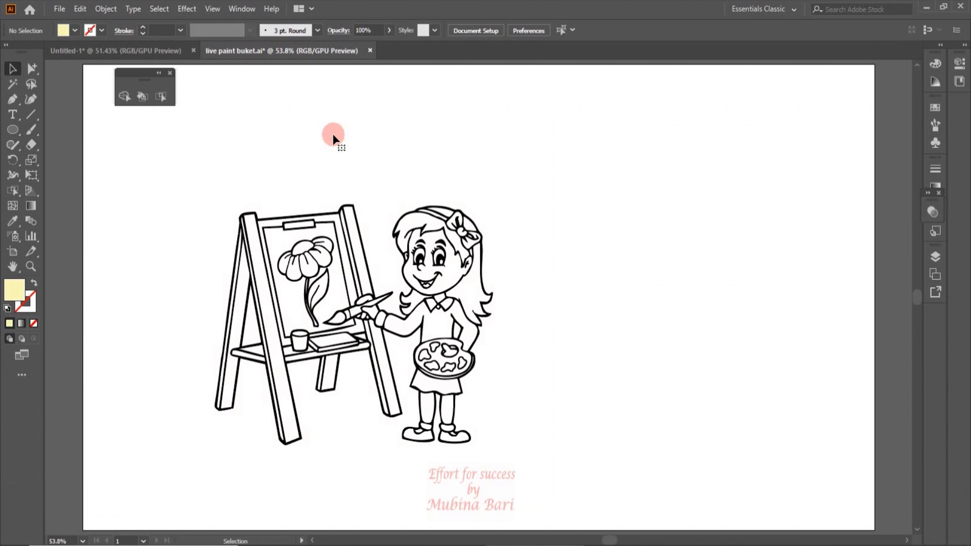
- Turn the line drawing into a Live Paint group by filling the girl's blouse with black using the Live Paint Bucket
{"action": "left_click", "coordinate": [934, 107]}
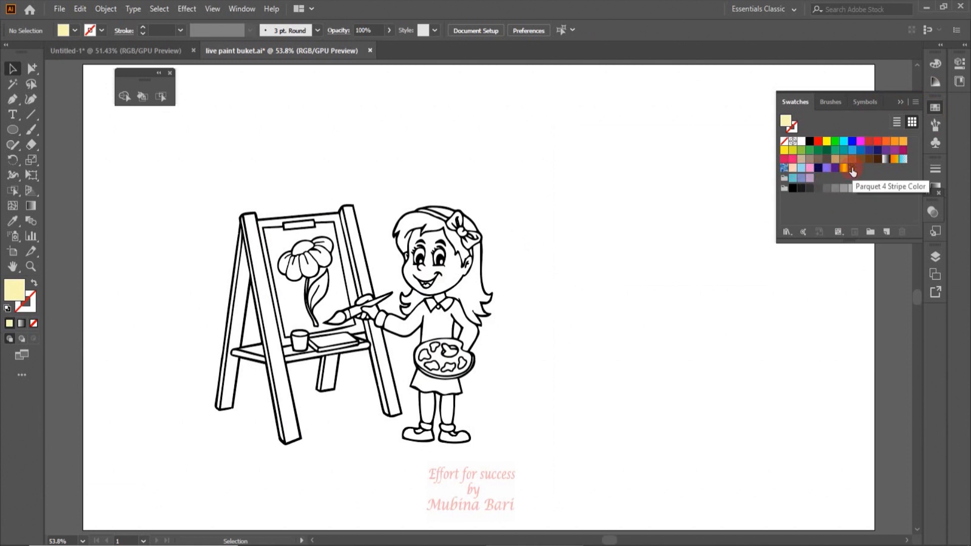
{"action": "left_click", "coordinate": [413, 252]}
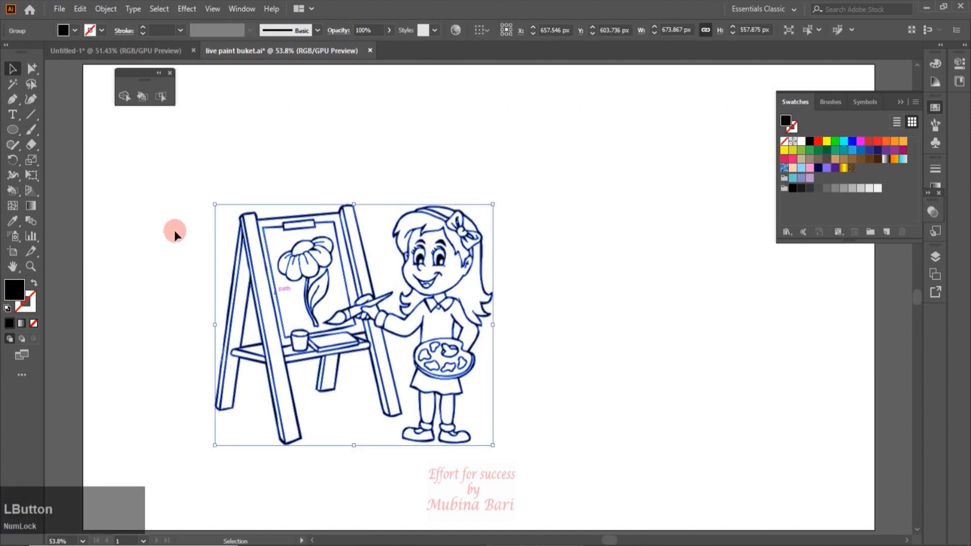
{"action": "left_click", "coordinate": [142, 97]}
{"action": "left_click", "coordinate": [141, 96]}
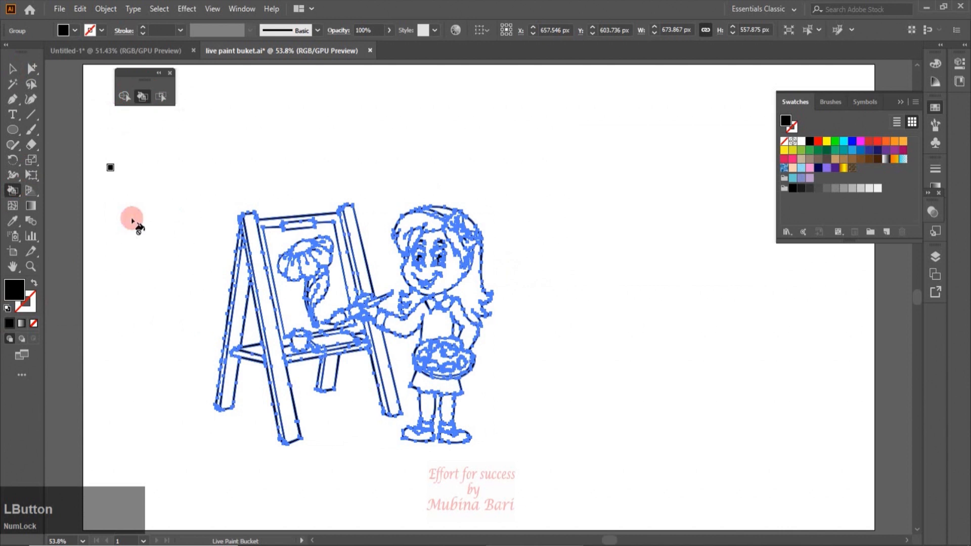
{"action": "left_click", "coordinate": [439, 328]}
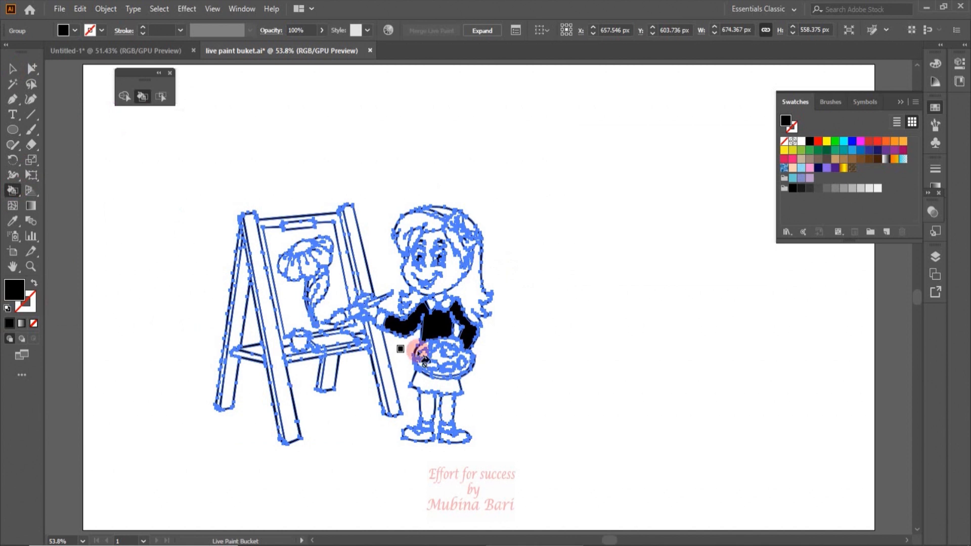
- Reset to the default white fill and black stroke, repaint the girl's blouse white, and deselect the drawing
{"action": "left_click", "coordinate": [7, 308]}
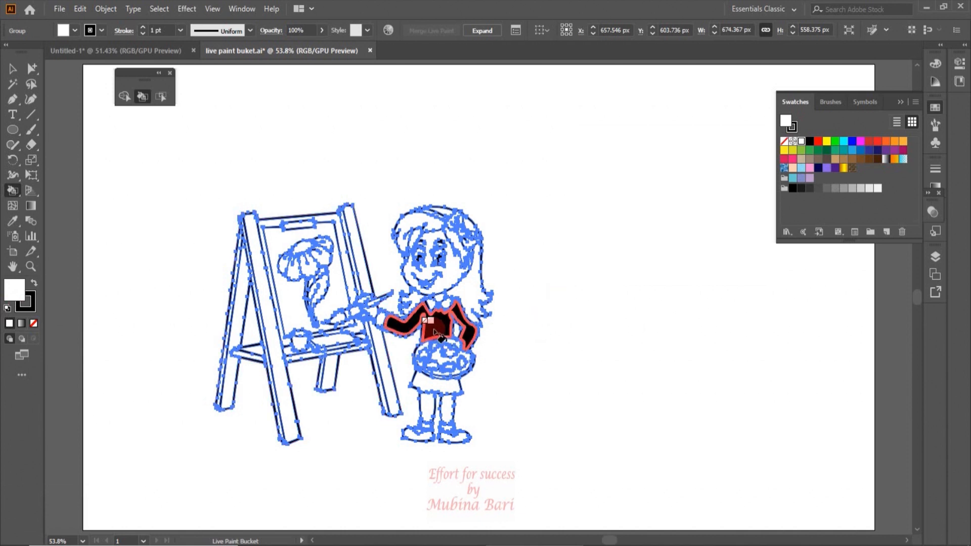
{"action": "left_click", "coordinate": [434, 332]}
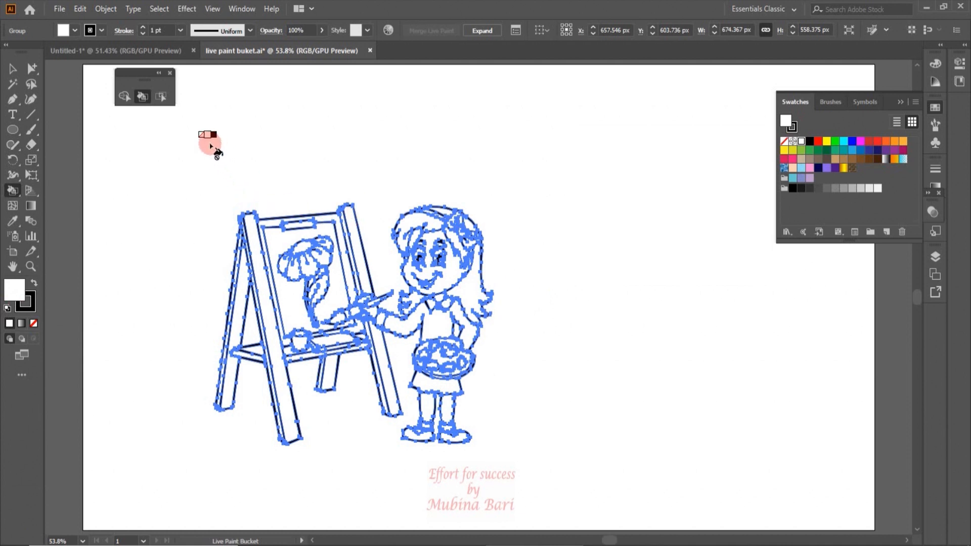
{"action": "left_click", "coordinate": [12, 68]}
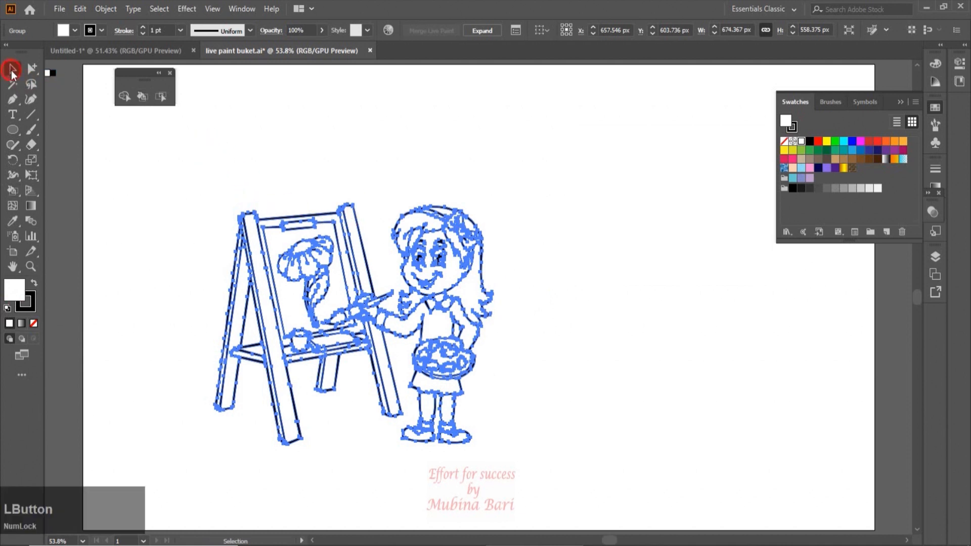
{"action": "left_click", "coordinate": [519, 172]}
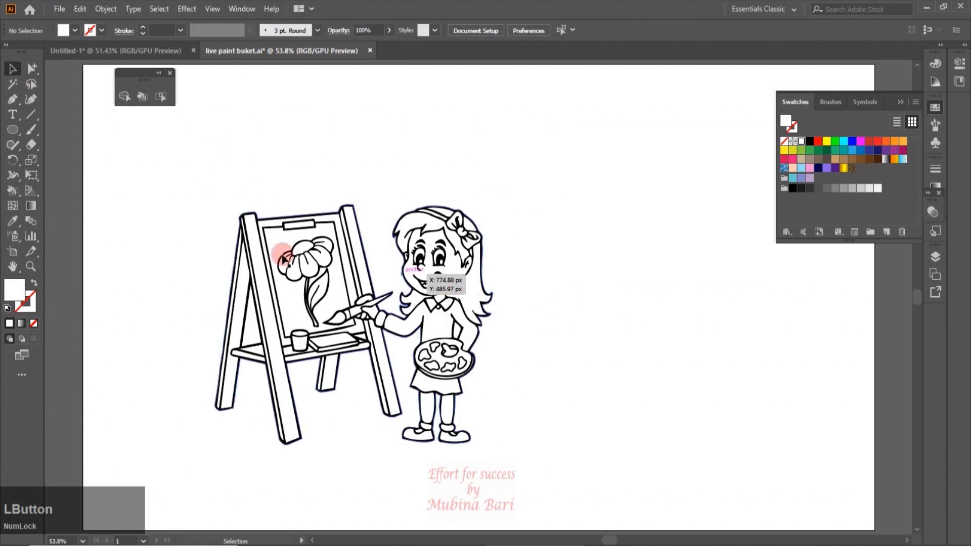
- Check the drawing's paintable areas with the Live Paint Bucket and reselect the whole Live Paint group
{"action": "left_click", "coordinate": [148, 94]}
{"action": "left_click", "coordinate": [462, 285]}
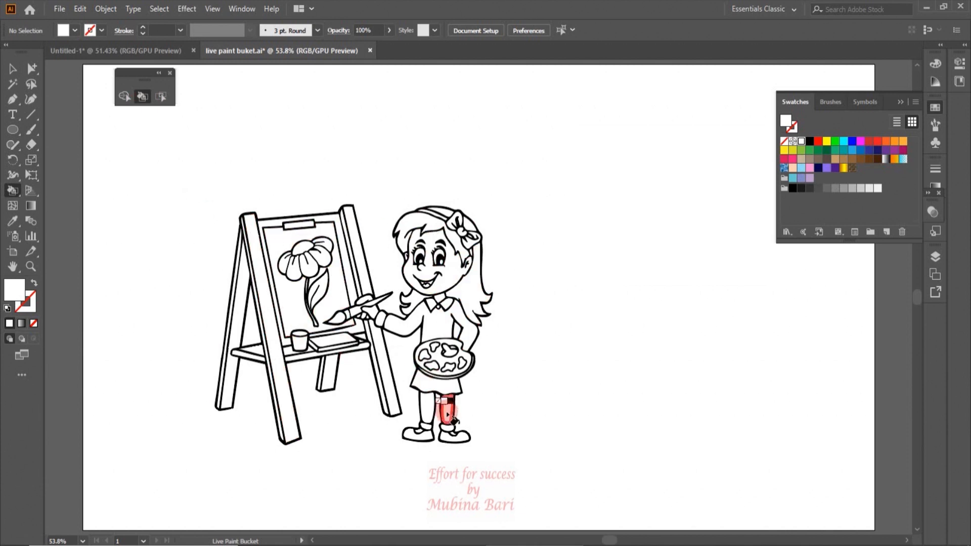
{"action": "left_click", "coordinate": [12, 68]}
{"action": "left_click_drag", "start_coordinate": [157, 183], "coordinate": [490, 310]}
{"action": "left_click", "coordinate": [12, 191]}
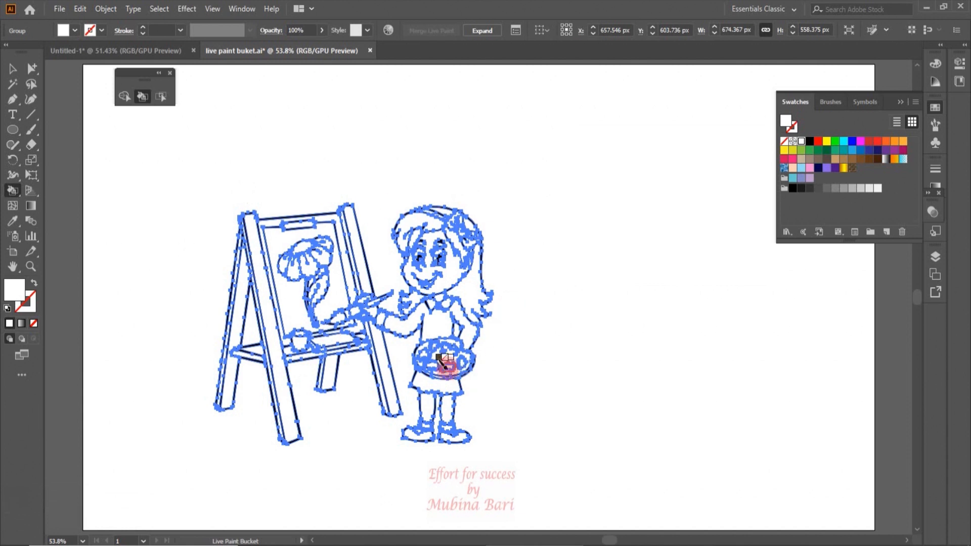
{"action": "left_click", "coordinate": [13, 68]}
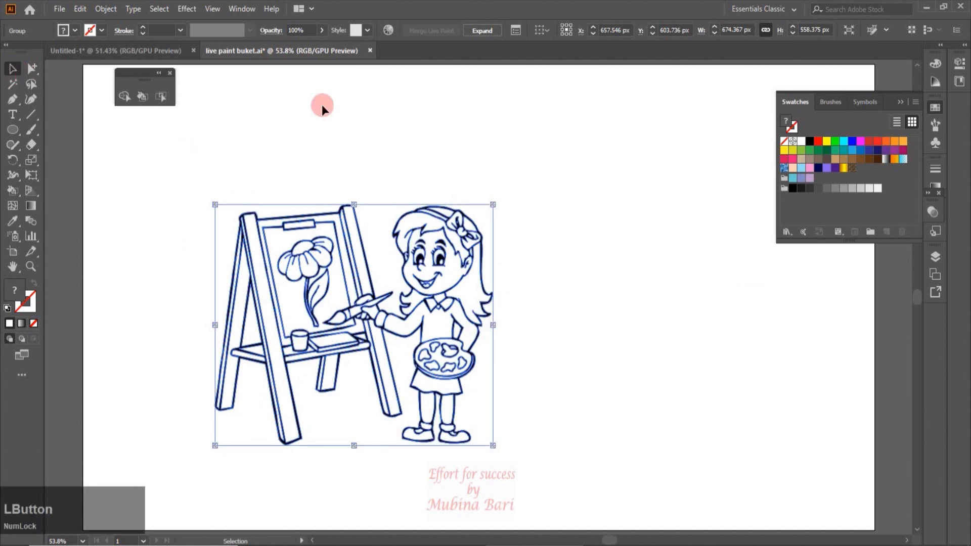
- Select the whole line drawing, set its fill to bright green, and deselect it
{"action": "left_click", "coordinate": [322, 104]}
{"action": "left_click", "coordinate": [142, 97]}
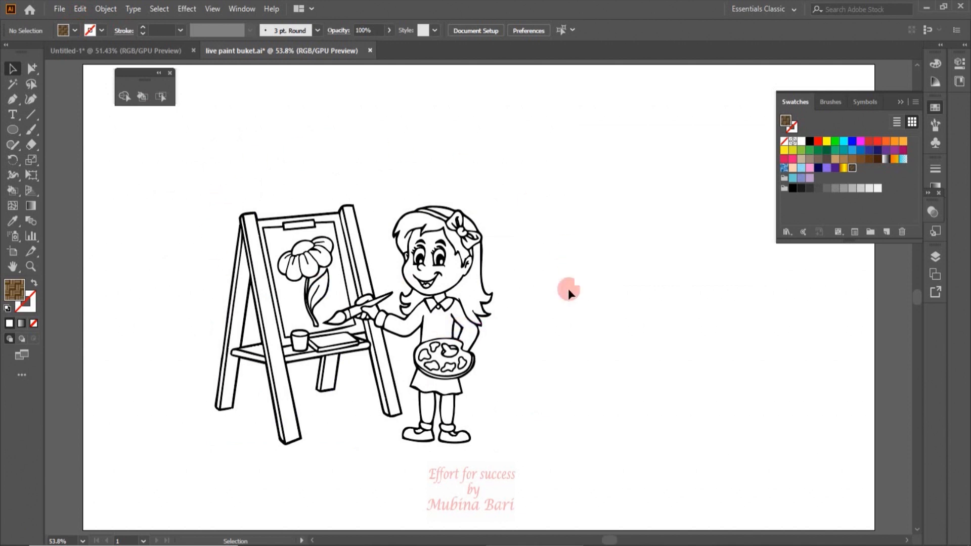
{"action": "left_click_drag", "start_coordinate": [191, 169], "coordinate": [507, 315]}
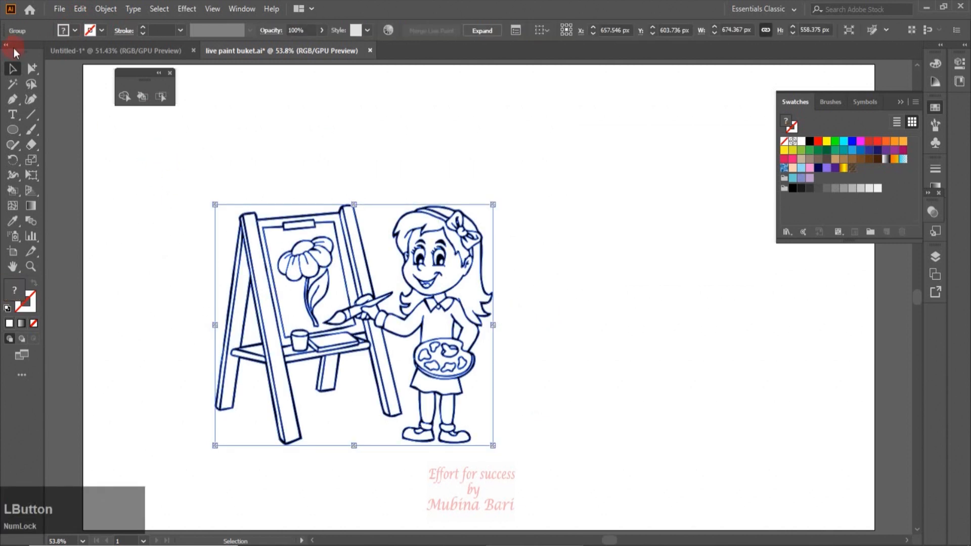
{"action": "left_click", "coordinate": [75, 31]}
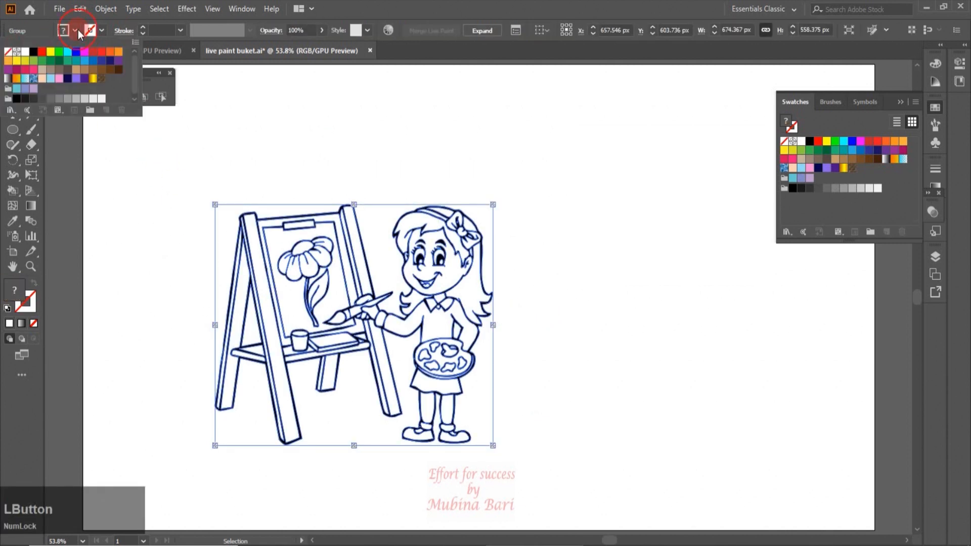
{"action": "left_click", "coordinate": [60, 52]}
{"action": "left_click", "coordinate": [425, 112]}
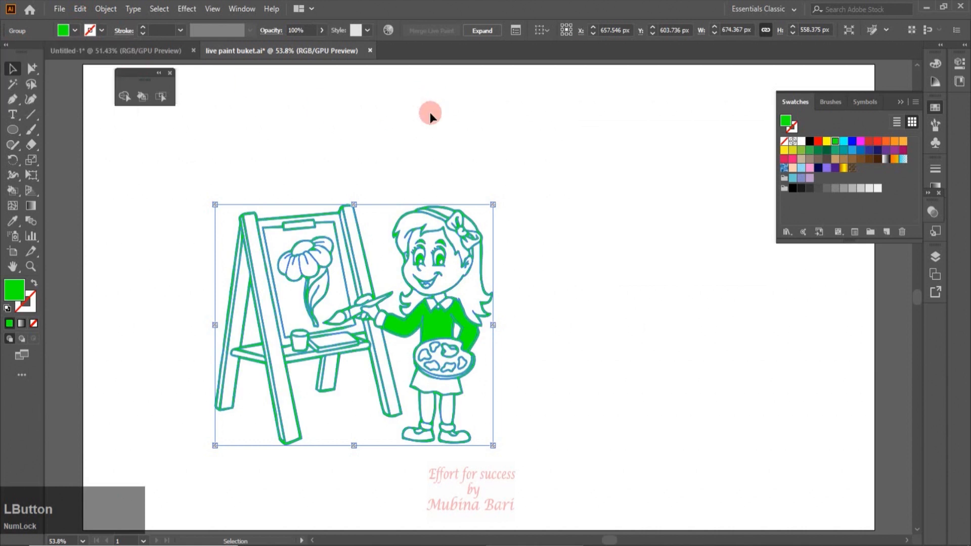
{"action": "left_click", "coordinate": [541, 350]}
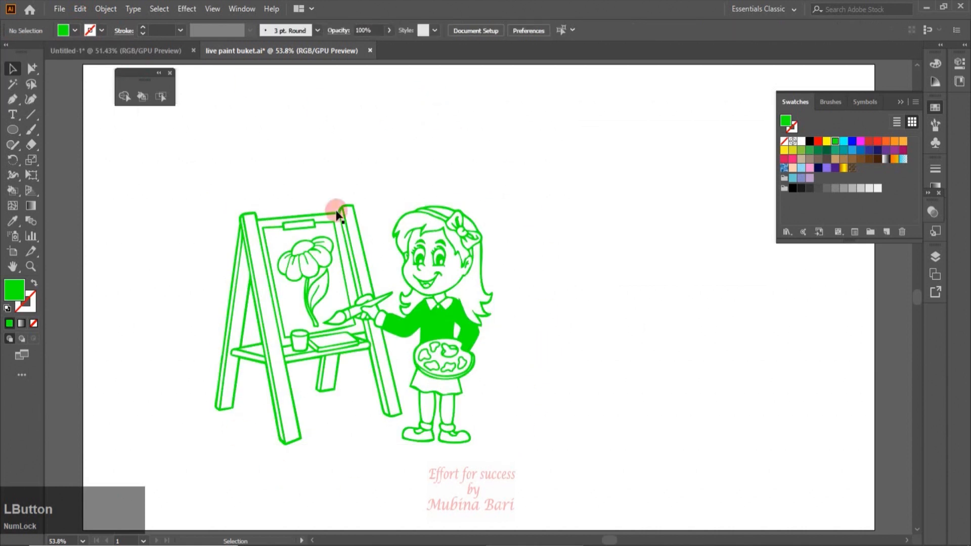
- Reselect the whole drawing and change its fill to magenta
{"action": "left_click_drag", "start_coordinate": [178, 180], "coordinate": [344, 243]}
{"action": "left_click", "coordinate": [74, 31]}
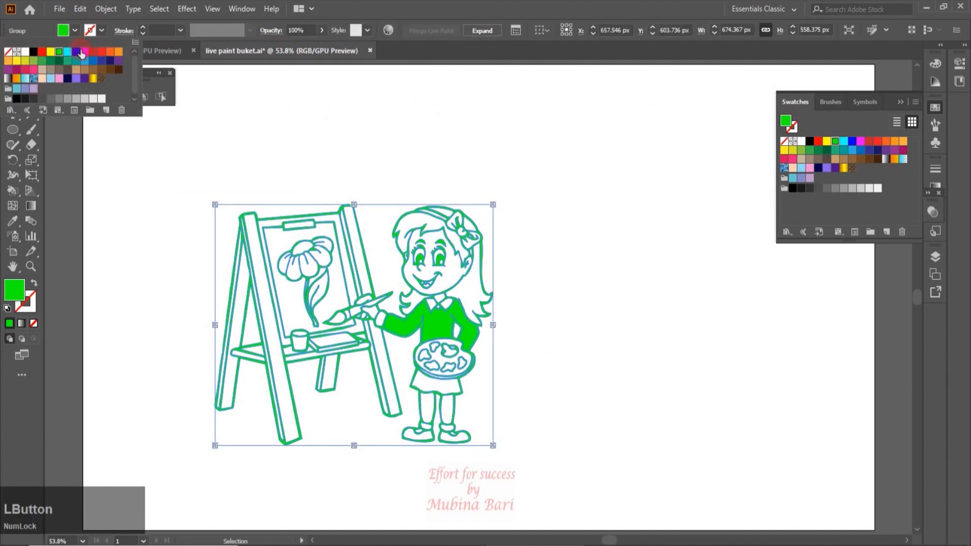
{"action": "left_click", "coordinate": [84, 51]}
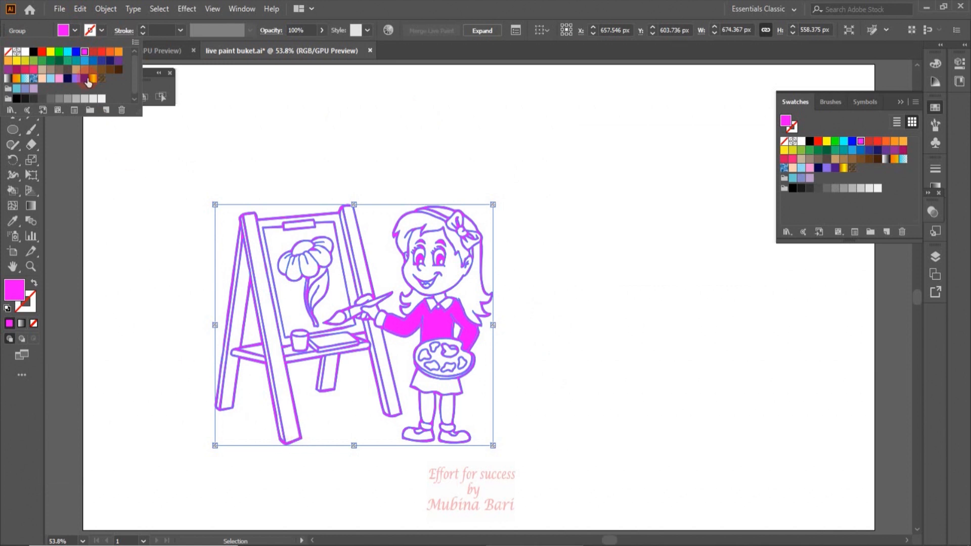
- Set the drawing's fill to black and deselect it
{"action": "left_click", "coordinate": [76, 33]}
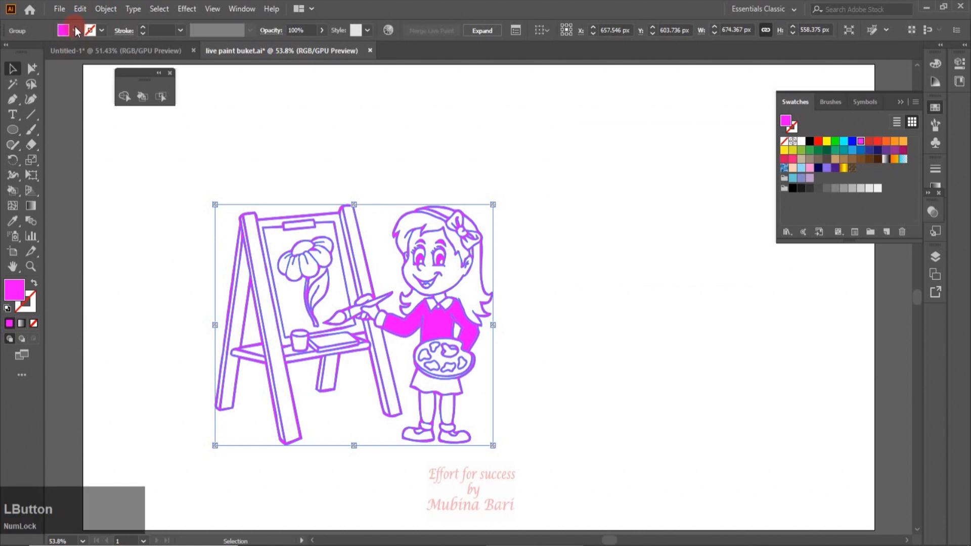
{"action": "left_click", "coordinate": [76, 32]}
{"action": "left_click", "coordinate": [32, 52]}
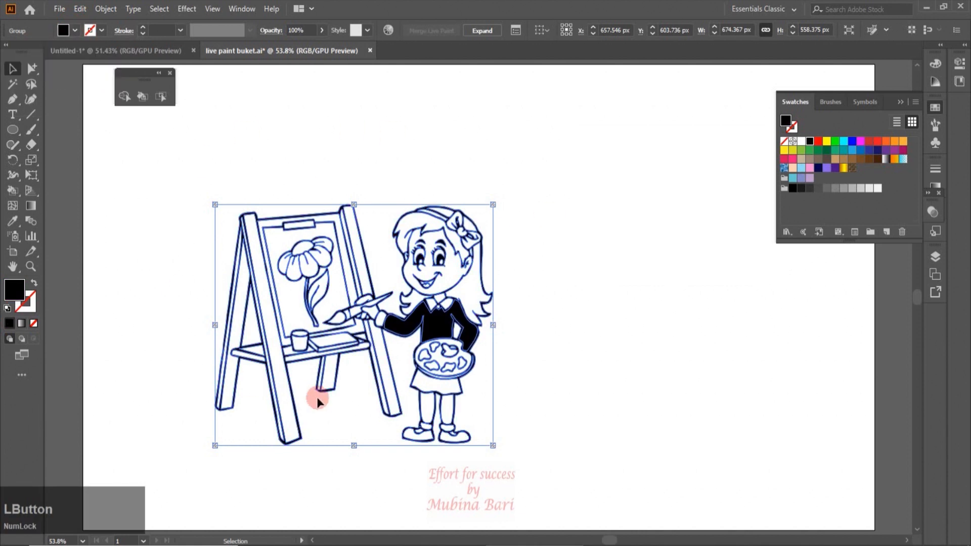
{"action": "left_click", "coordinate": [375, 163]}
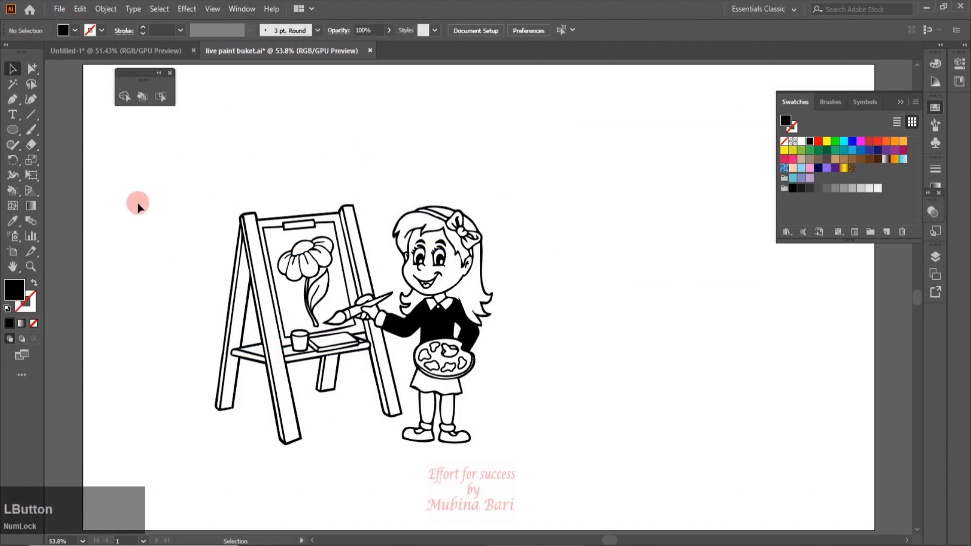
- Paint the easel's front and back leg faces and the shelf's front edge with the brown woven pattern using the Live Paint Bucket
{"action": "left_click", "coordinate": [146, 101]}
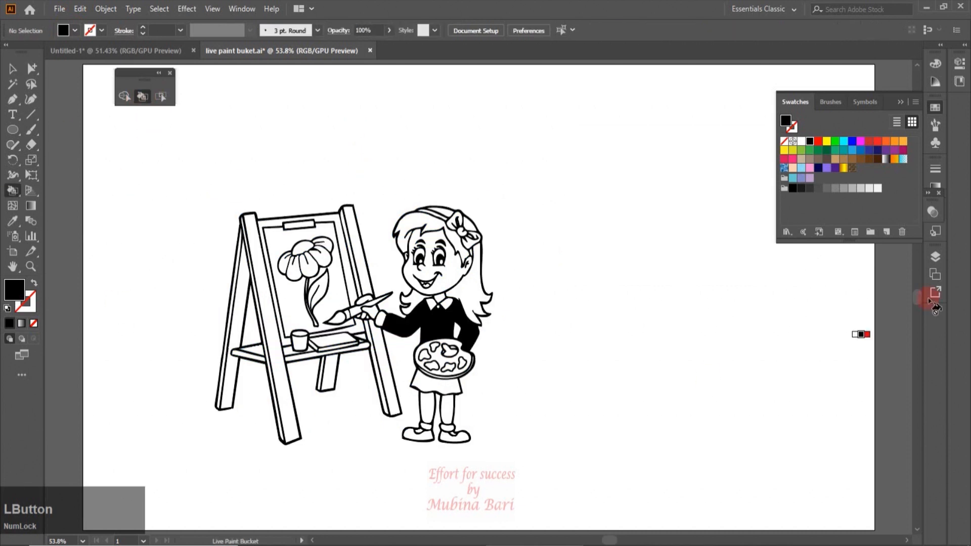
{"action": "left_click", "coordinate": [853, 170]}
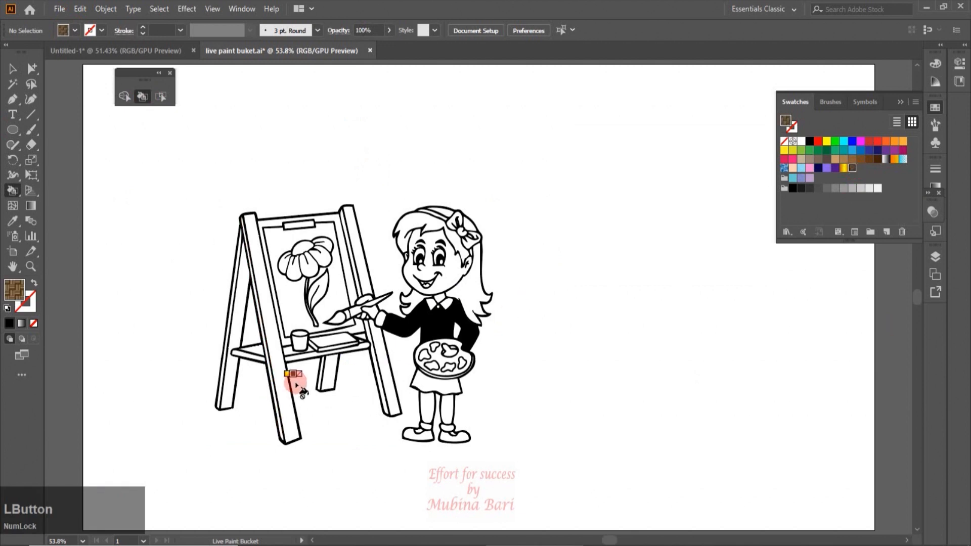
{"action": "left_click", "coordinate": [282, 381]}
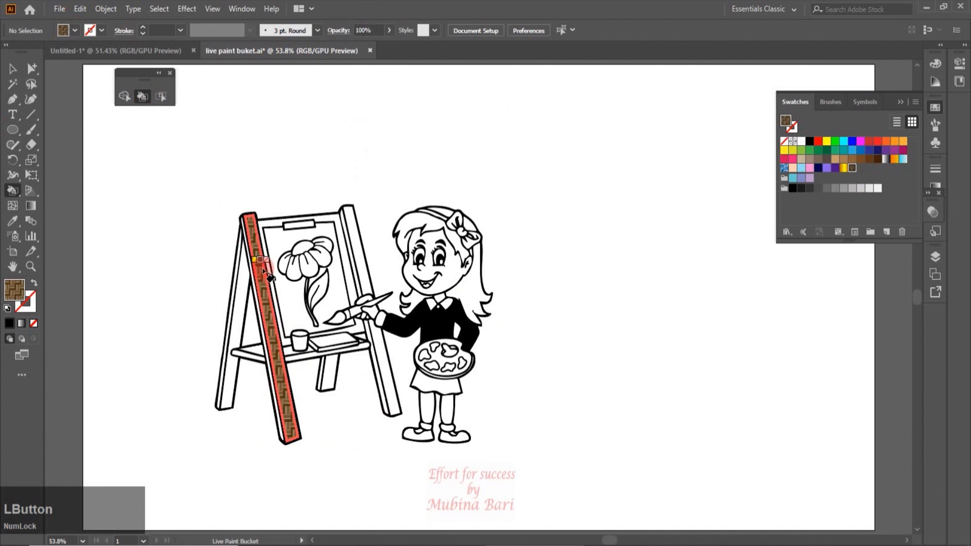
{"action": "left_click", "coordinate": [245, 292]}
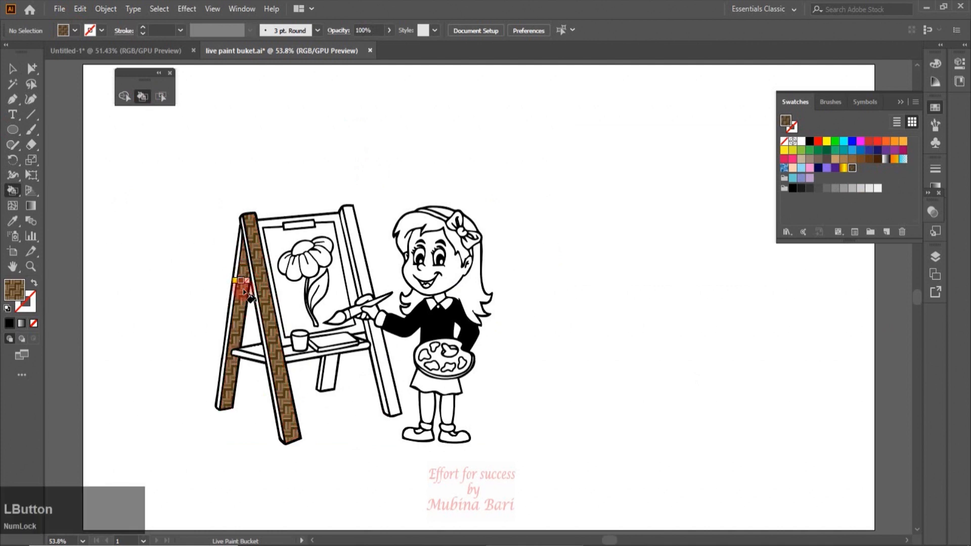
{"action": "left_click", "coordinate": [360, 263]}
{"action": "left_click", "coordinate": [376, 313]}
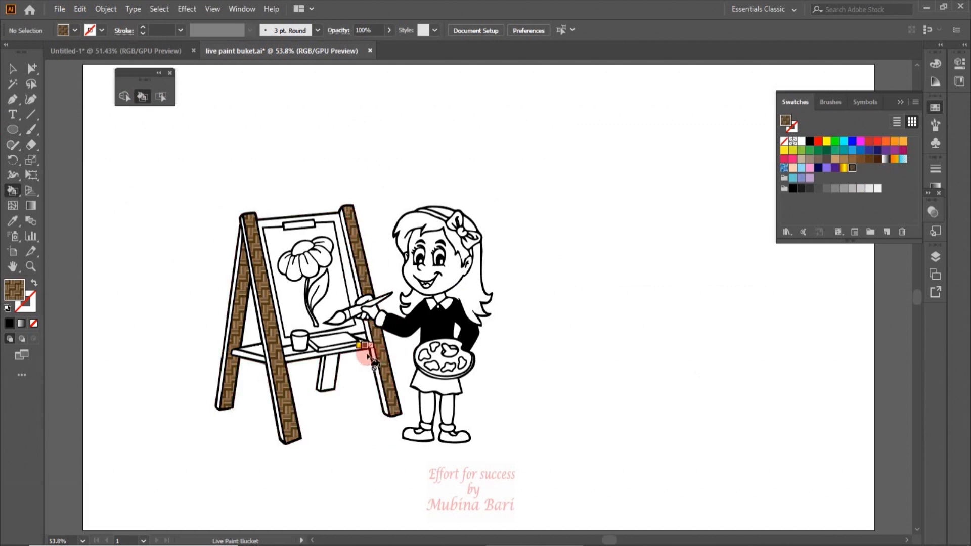
{"action": "left_click", "coordinate": [316, 352]}
{"action": "left_click", "coordinate": [333, 375]}
{"action": "left_click", "coordinate": [248, 353]}
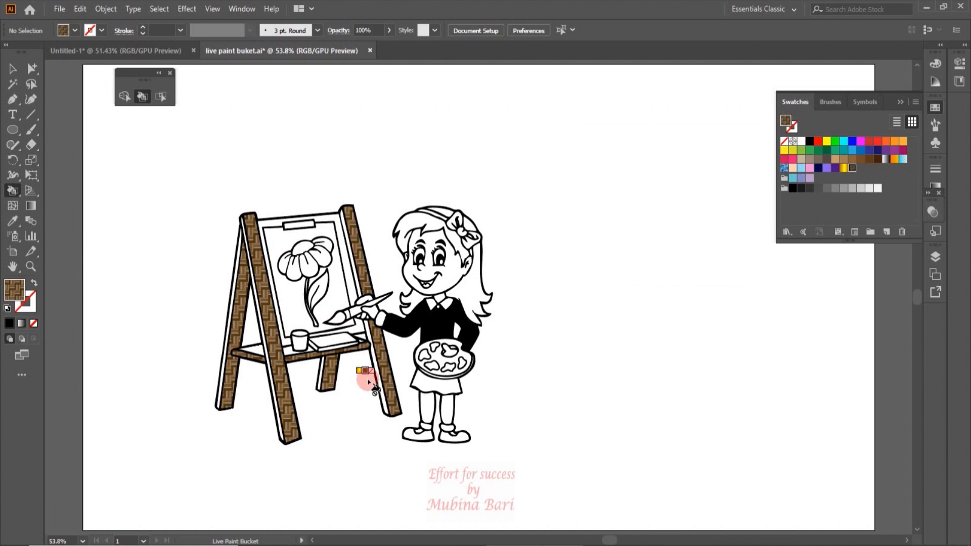
- Paint the easel's board frame, shelf top and narrow leg sides light brown
{"action": "left_click", "coordinate": [852, 159]}
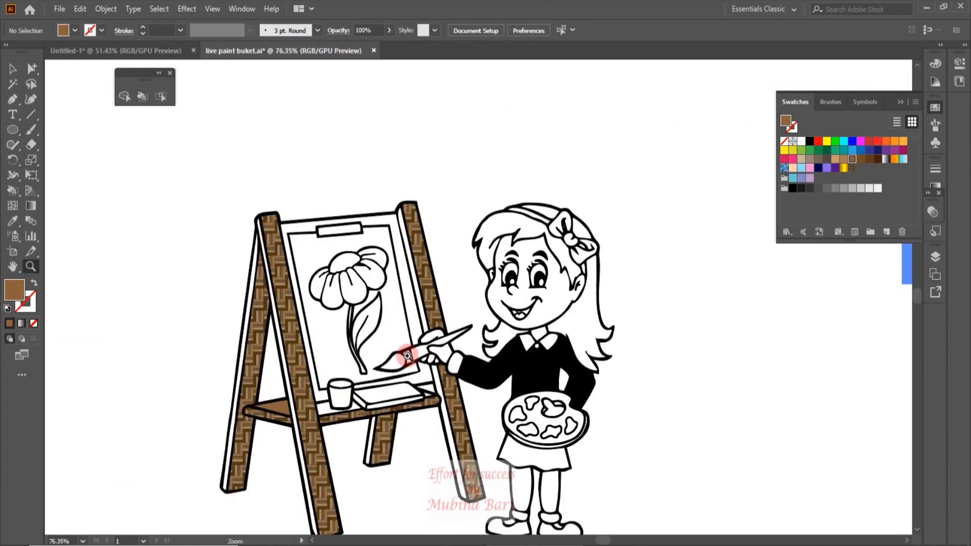
{"action": "left_click_drag", "start_coordinate": [172, 219], "coordinate": [241, 230]}
{"action": "left_click_drag", "start_coordinate": [444, 328], "coordinate": [415, 279]}
{"action": "left_click", "coordinate": [255, 350]}
{"action": "left_click", "coordinate": [365, 328]}
{"action": "left_click", "coordinate": [844, 159]}
{"action": "left_click", "coordinate": [454, 212]}
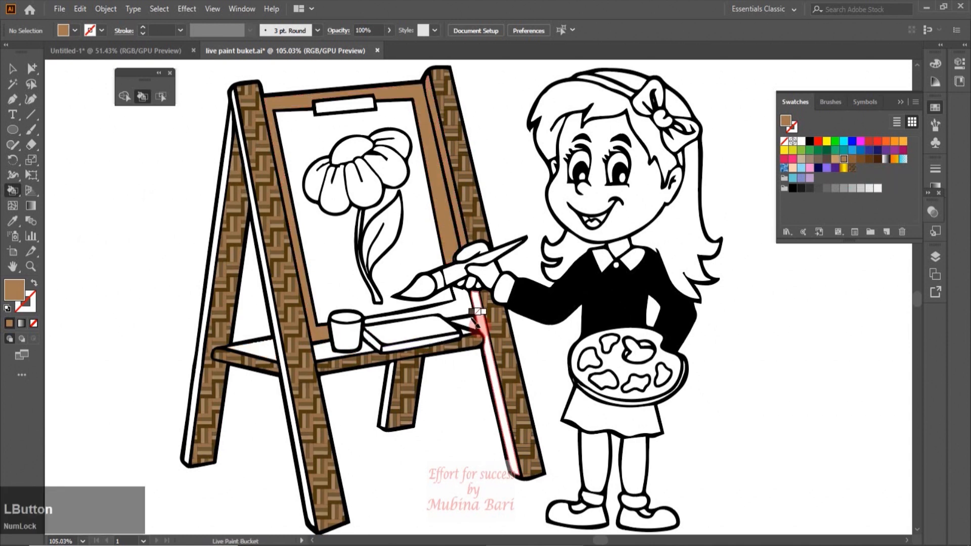
{"action": "left_click", "coordinate": [280, 336]}
{"action": "left_click", "coordinate": [195, 347]}
{"action": "left_click", "coordinate": [464, 330]}
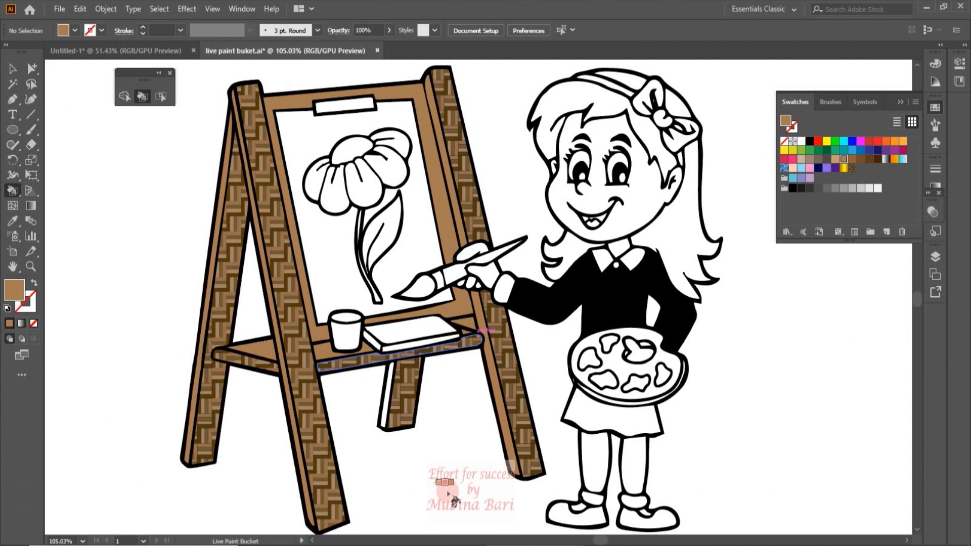
{"action": "left_click", "coordinate": [386, 399]}
- Paint the canvas background light blue, and the girl's outfit with a light purple blouse and dark purple skirt and collar
{"action": "left_click", "coordinate": [801, 167]}
{"action": "left_click", "coordinate": [422, 243]}
{"action": "left_click", "coordinate": [827, 169]}
{"action": "left_click", "coordinate": [629, 307]}
{"action": "left_click", "coordinate": [835, 168]}
{"action": "left_click", "coordinate": [594, 414]}
{"action": "left_click", "coordinate": [633, 267]}
- Paint the girl's shoes navy and her socks dark purple
{"action": "left_click", "coordinate": [818, 168]}
{"action": "left_click", "coordinate": [649, 521]}
{"action": "left_click", "coordinate": [576, 517]}
{"action": "left_click", "coordinate": [835, 168]}
{"action": "left_click", "coordinate": [592, 499]}
{"action": "left_click", "coordinate": [633, 501]}
{"action": "left_click", "coordinate": [827, 168]}
{"action": "left_click", "coordinate": [835, 168]}
{"action": "left_click", "coordinate": [580, 508]}
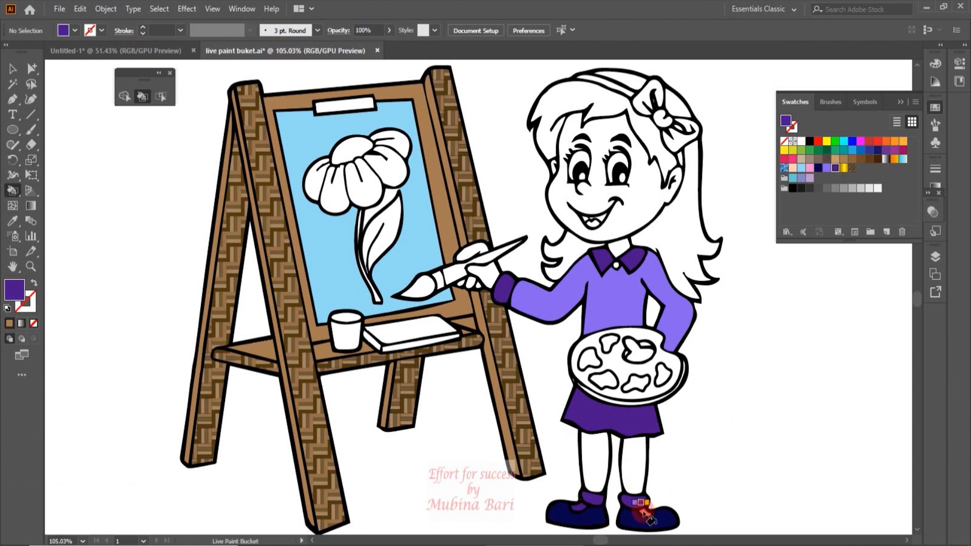
{"action": "left_click", "coordinate": [644, 511]}
- Paint the girl's legs, face and hand peach and her tongue pink
{"action": "left_click", "coordinate": [793, 168]}
{"action": "left_click", "coordinate": [634, 463]}
{"action": "left_click", "coordinate": [599, 460]}
{"action": "left_click", "coordinate": [599, 199]}
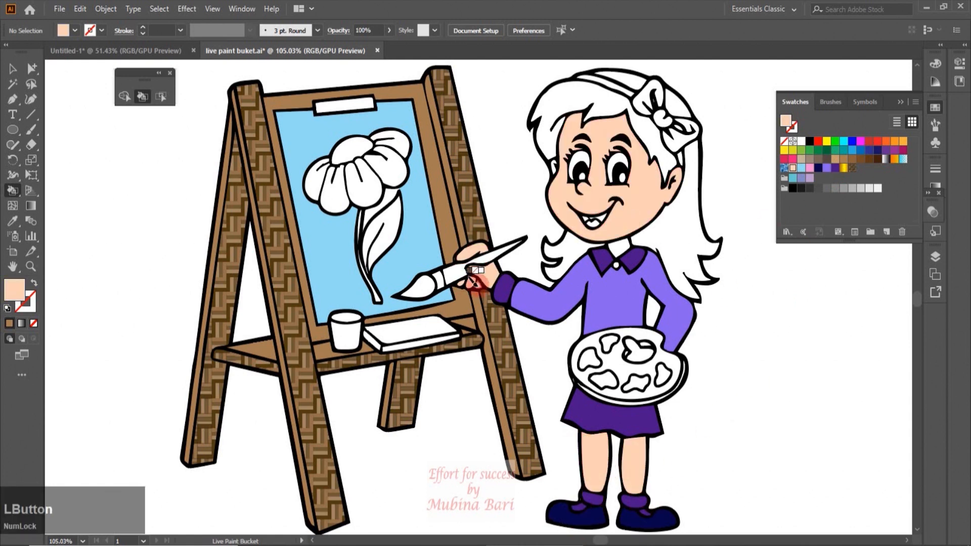
{"action": "left_click", "coordinate": [810, 168]}
{"action": "left_click", "coordinate": [592, 223]}
- Paint the book's page edges white, its cover dark brown, and the cup beside it dark blue
{"action": "left_click", "coordinate": [801, 141]}
{"action": "left_click", "coordinate": [413, 344]}
{"action": "left_click", "coordinate": [877, 159]}
{"action": "left_click", "coordinate": [414, 331]}
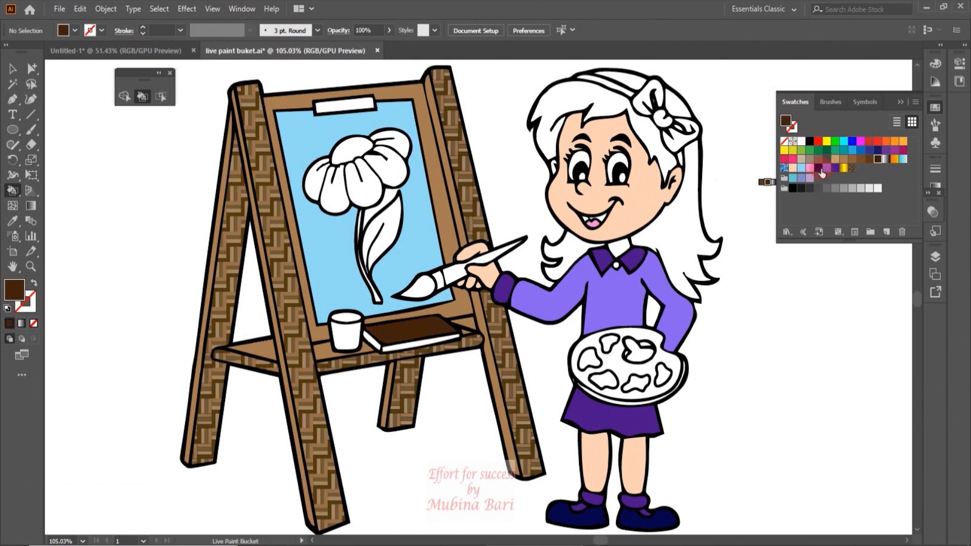
{"action": "left_click", "coordinate": [878, 149]}
{"action": "left_click", "coordinate": [352, 344]}
- Paint the flower's leaf green and its stem dark green
{"action": "left_click", "coordinate": [818, 149]}
{"action": "left_click", "coordinate": [398, 233]}
{"action": "key", "text": "Right"}
{"action": "left_click", "coordinate": [375, 291]}
{"action": "left_click", "coordinate": [357, 222]}
- Fill the remaining unpainted gap at the top of the flower's stem
{"action": "left_click", "coordinate": [31, 267]}
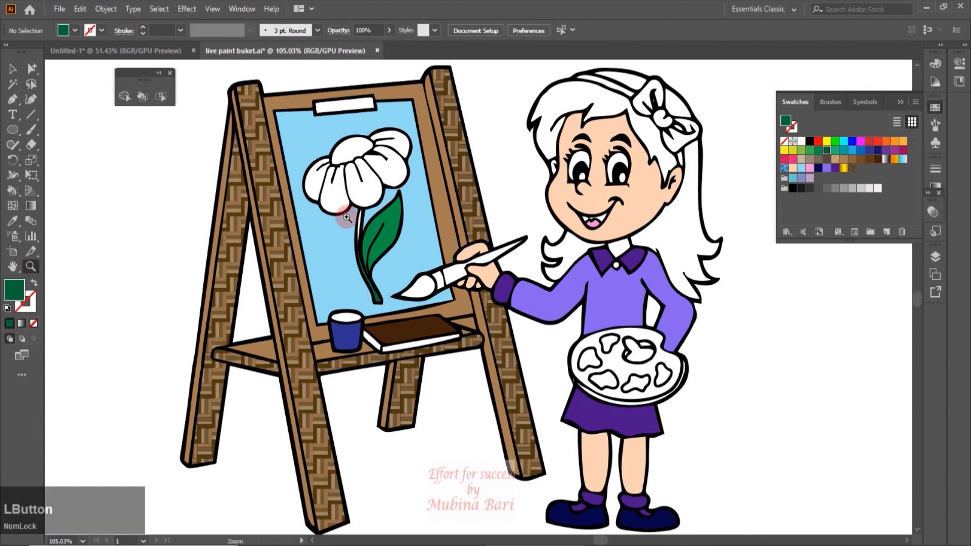
{"action": "left_click_drag", "start_coordinate": [356, 219], "coordinate": [400, 220]}
{"action": "left_click", "coordinate": [13, 191]}
{"action": "left_click", "coordinate": [365, 206]}
{"action": "key", "text": "Up"}
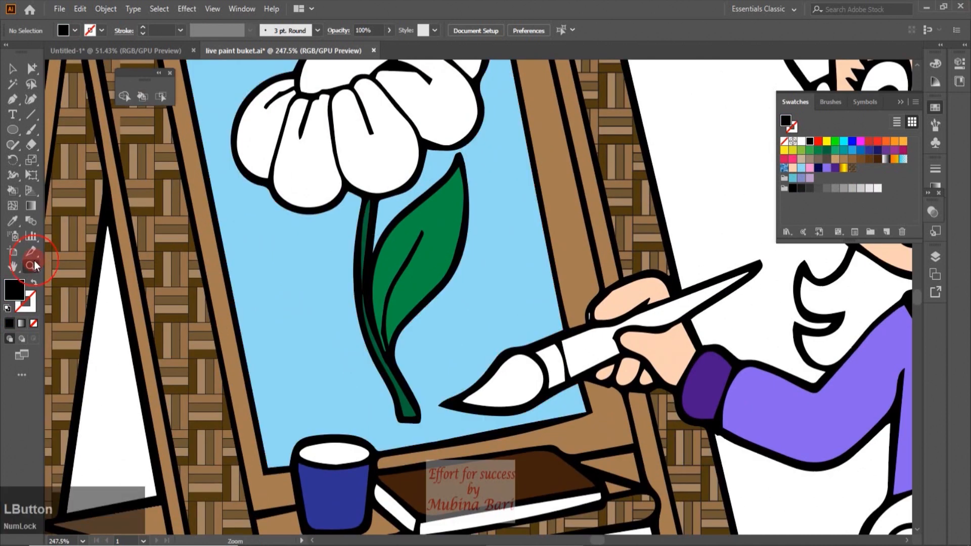
{"action": "left_click", "coordinate": [29, 267]}
{"action": "scroll", "coordinate": [377, 282], "scroll_direction": "down", "scroll_amount": 5}
{"action": "scroll", "coordinate": [405, 414], "scroll_direction": "down", "scroll_amount": 3}
{"action": "scroll", "coordinate": [447, 406], "scroll_direction": "down", "scroll_amount": 3}
- Paint the paintbrush's ferrule and the easel's paper clip with the gold gradient
{"action": "left_click", "coordinate": [13, 190]}
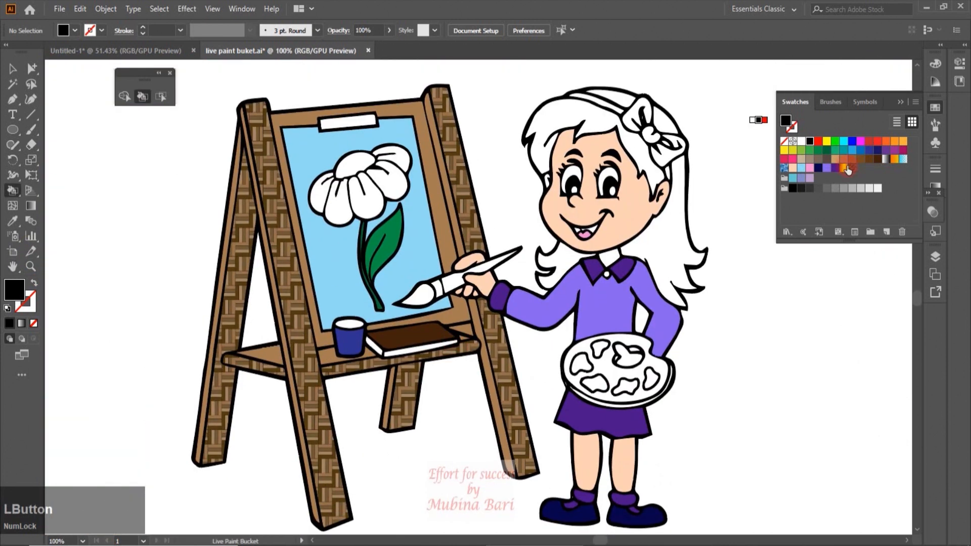
{"action": "left_click", "coordinate": [844, 167]}
{"action": "left_click", "coordinate": [437, 289]}
{"action": "left_click", "coordinate": [350, 123]}
- Paint the paintbrush's bristles dark green and its handle dark brown
{"action": "left_click", "coordinate": [827, 151]}
{"action": "left_click", "coordinate": [418, 297]}
{"action": "left_click", "coordinate": [877, 159]}
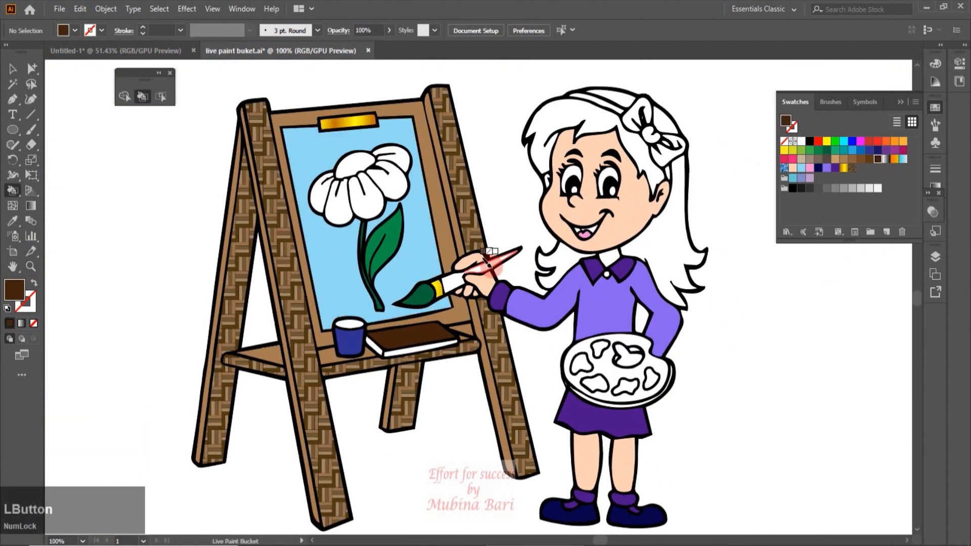
{"action": "left_click", "coordinate": [494, 264]}
{"action": "left_click", "coordinate": [454, 281]}
- Paint the whites of the girl's eyes white and the loops of her hair bow light purple
{"action": "left_click", "coordinate": [801, 141]}
{"action": "left_click", "coordinate": [615, 172]}
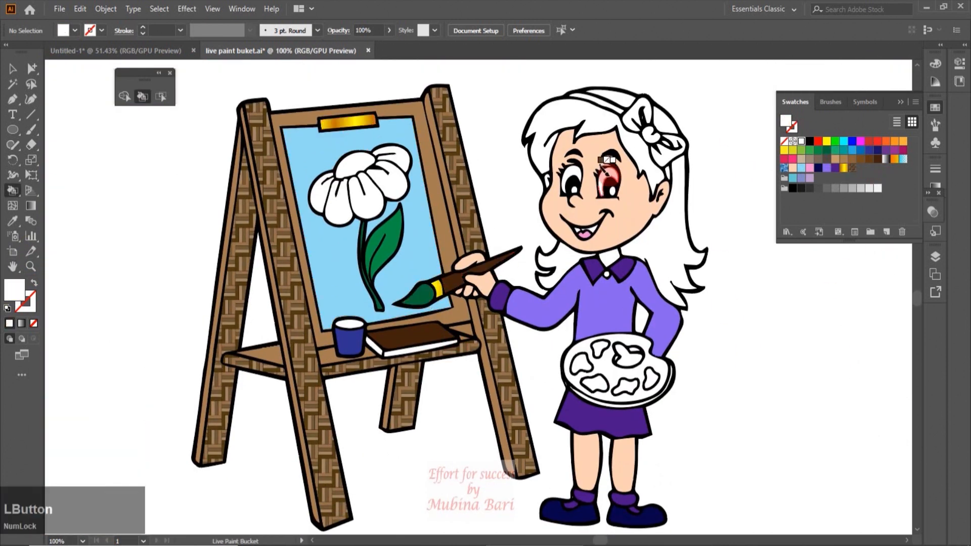
{"action": "left_click", "coordinate": [809, 168]}
{"action": "left_click", "coordinate": [659, 143]}
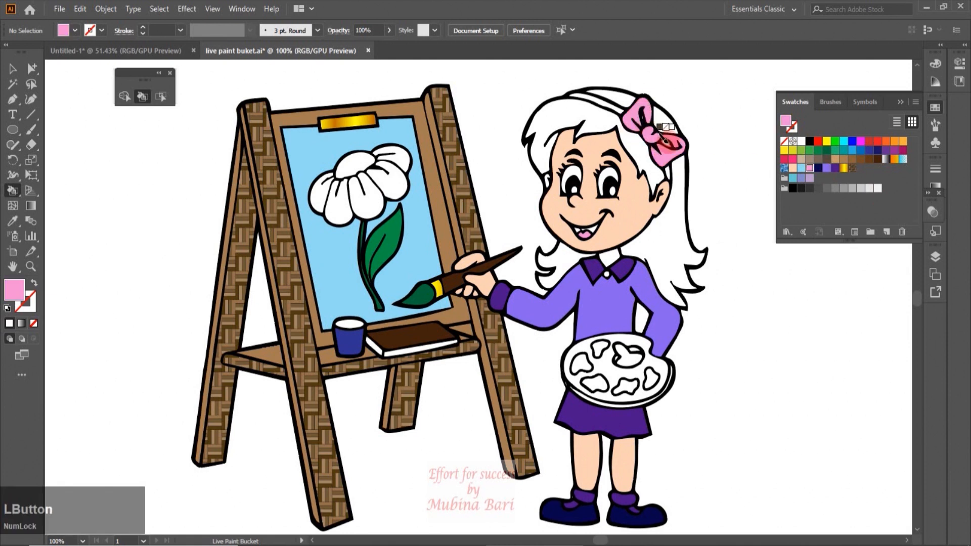
{"action": "left_click", "coordinate": [826, 168]}
{"action": "left_click", "coordinate": [667, 144]}
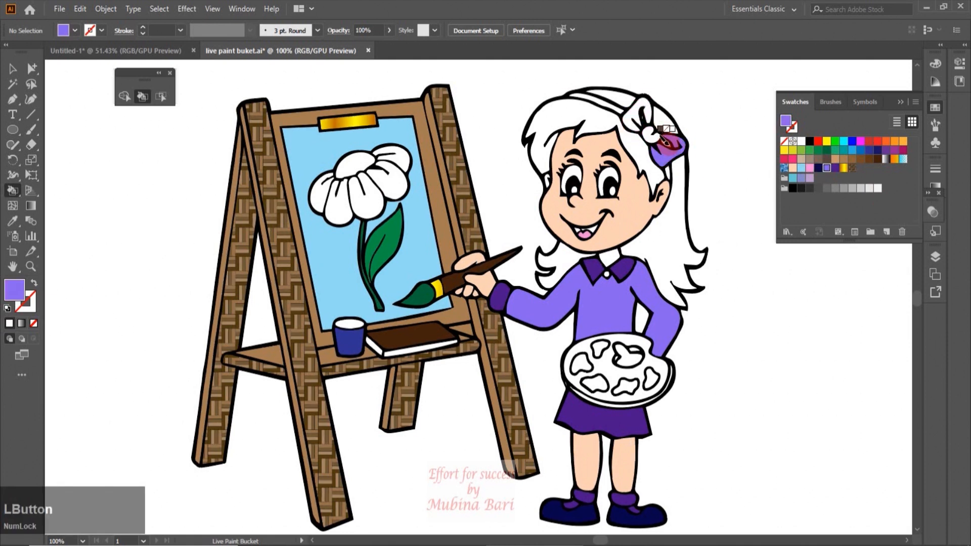
{"action": "left_click", "coordinate": [639, 108]}
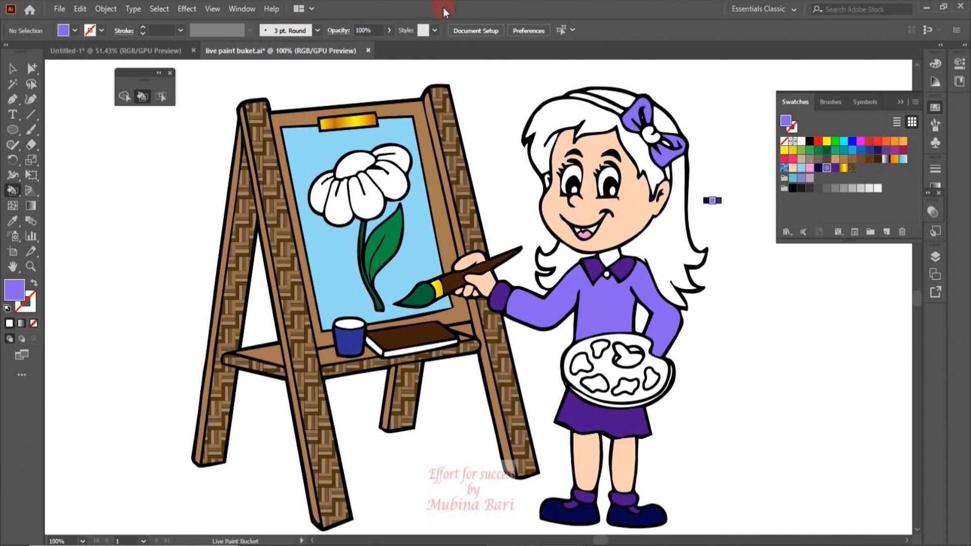
- Touch up the small inner folds of the hair bow with the Live Paint Bucket
{"action": "left_click", "coordinate": [31, 267]}
{"action": "left_click_drag", "start_coordinate": [631, 115], "coordinate": [683, 121]}
{"action": "left_click", "coordinate": [13, 191]}
{"action": "left_click", "coordinate": [836, 170]}
{"action": "left_click", "coordinate": [692, 164]}
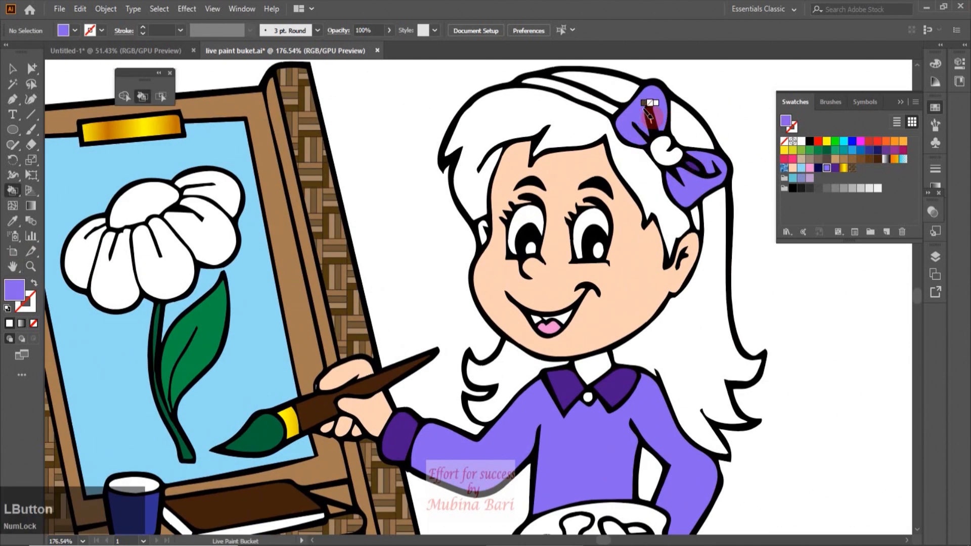
{"action": "left_click", "coordinate": [651, 119]}
{"action": "scroll", "coordinate": [647, 115], "scroll_direction": "up", "scroll_amount": 5}
{"action": "left_click", "coordinate": [31, 267]}
{"action": "left_click_drag", "start_coordinate": [660, 134], "coordinate": [758, 141]}
{"action": "left_click", "coordinate": [142, 96]}
{"action": "left_click", "coordinate": [674, 176]}
- Paint the hair bow's knot and the blouse's collar button pink
{"action": "left_click", "coordinate": [31, 266]}
{"action": "left_click", "coordinate": [455, 349], "text": "alt"}
{"action": "key", "text": "h"}
{"action": "mouse_move", "coordinate": [472, 370]}
{"action": "left_mouse_down"}
{"action": "mouse_move", "coordinate": [635, 164]}
{"action": "mouse_move", "coordinate": [634, 136]}
{"action": "left_mouse_up"}
{"action": "scroll", "coordinate": [635, 164], "scroll_direction": "down", "scroll_amount": 2}
{"action": "left_click", "coordinate": [142, 96]}
{"action": "left_click", "coordinate": [835, 168]}
{"action": "left_click", "coordinate": [646, 132]}
{"action": "left_click", "coordinate": [810, 168]}
{"action": "left_click", "coordinate": [647, 130]}
{"action": "left_click", "coordinate": [602, 270]}
- Repaint both of the girl's socks pink
{"action": "left_click", "coordinate": [621, 494]}
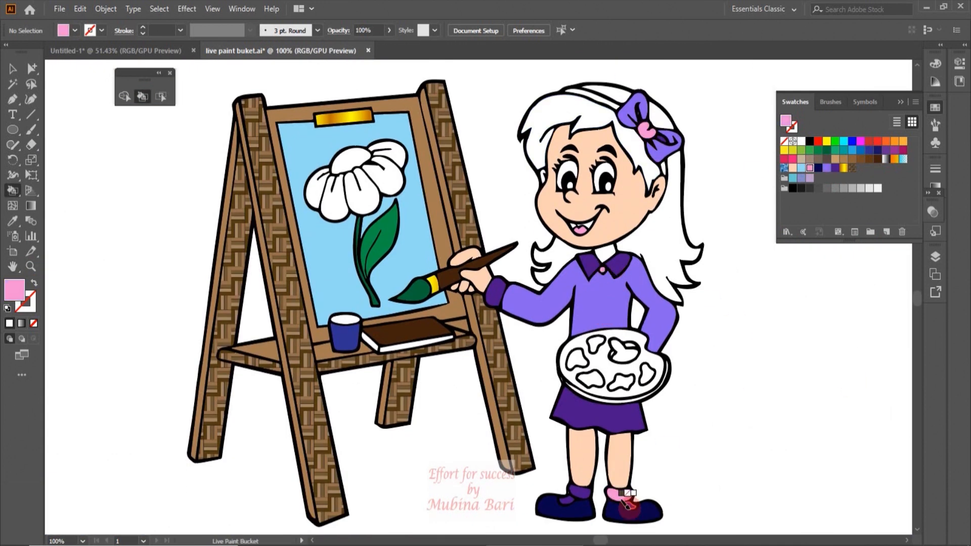
{"action": "key", "text": "ctrl+z"}
{"action": "left_click", "coordinate": [622, 493]}
{"action": "left_click", "coordinate": [579, 494]}
- Paint the inside of the cup gray and the girl's hair and headband dark brown
{"action": "left_click", "coordinate": [801, 168]}
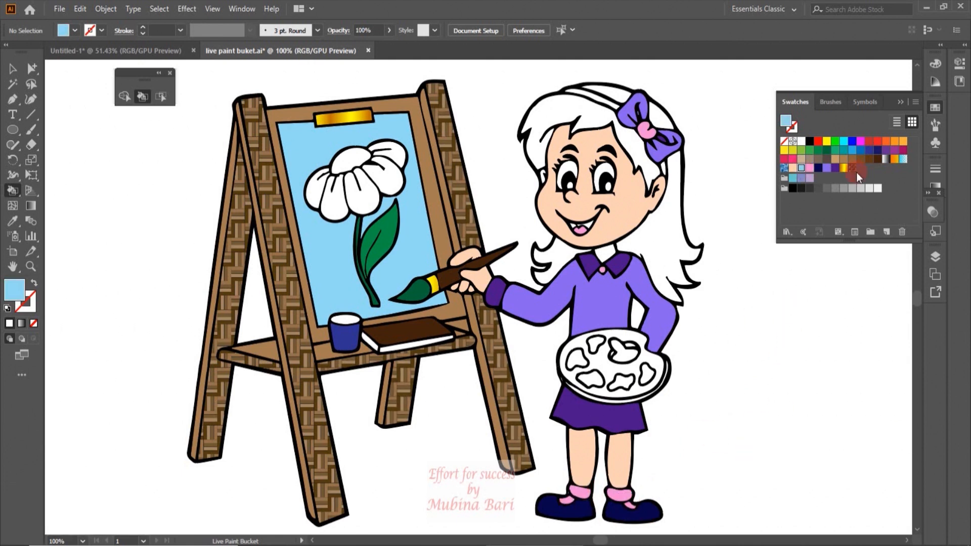
{"action": "left_click", "coordinate": [346, 321]}
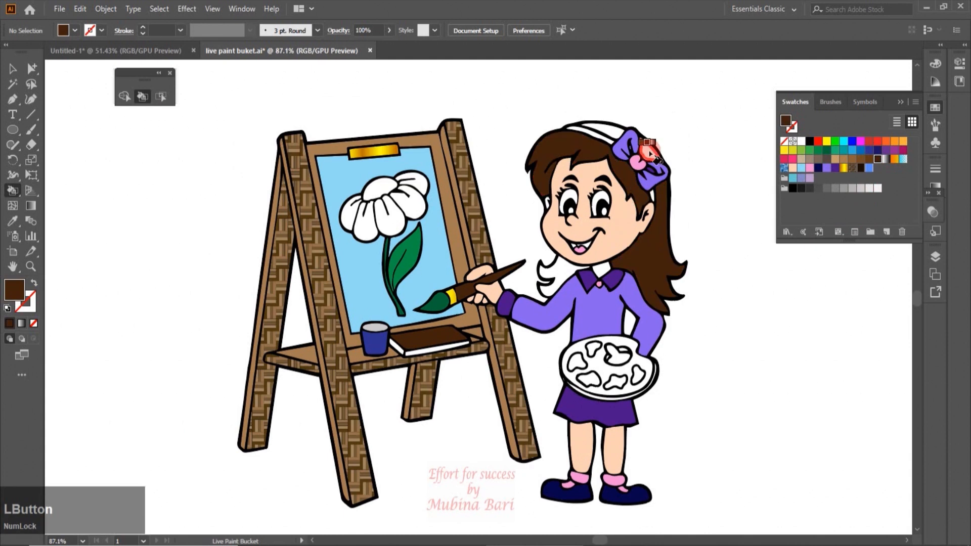
{"action": "left_click", "coordinate": [601, 130]}
- Paint the girl's irises blue and the hair curls beside her neck dark brown, and choose the peach swatch
{"action": "left_click", "coordinate": [869, 168]}
{"action": "left_click", "coordinate": [571, 210]}
{"action": "left_click", "coordinate": [877, 159]}
{"action": "left_click", "coordinate": [556, 277]}
{"action": "left_click", "coordinate": [793, 168]}
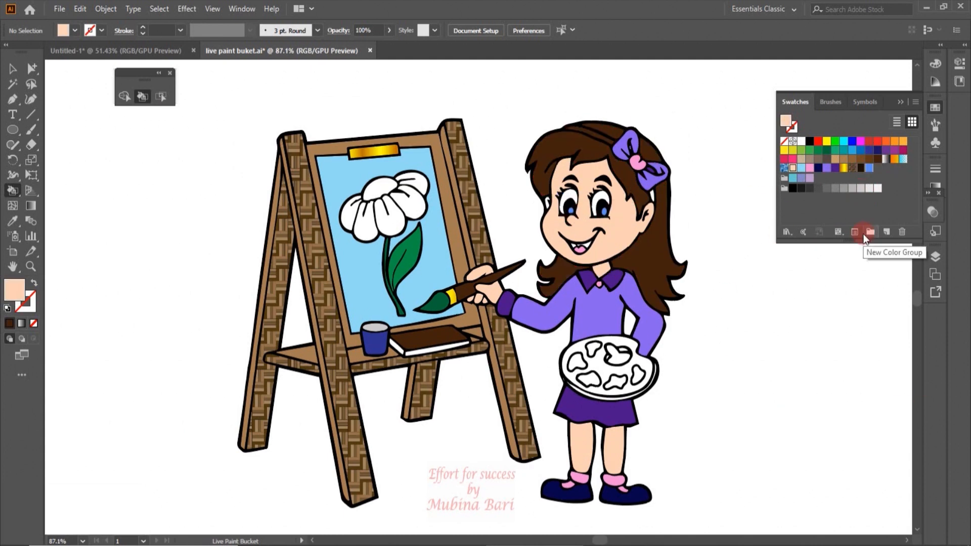
- Paint the palette's surface with the gold gradient and three of its paint blobs red, dark green and green
{"action": "left_click", "coordinate": [843, 168]}
{"action": "left_click", "coordinate": [602, 363]}
{"action": "left_click", "coordinate": [818, 142]}
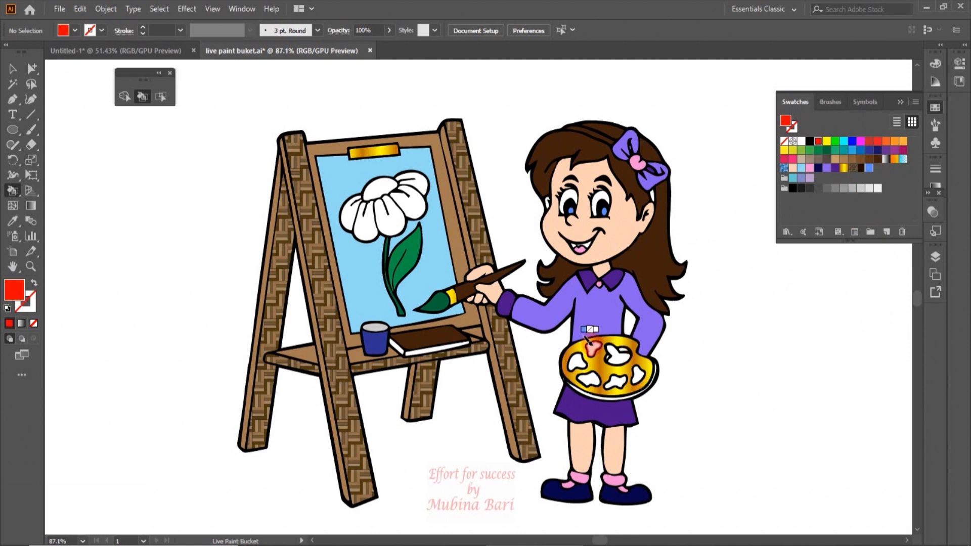
{"action": "left_click", "coordinate": [576, 361]}
{"action": "key", "text": "Left"}
{"action": "key", "text": "Left"}
{"action": "left_click", "coordinate": [589, 378]}
{"action": "key", "text": "Left"}
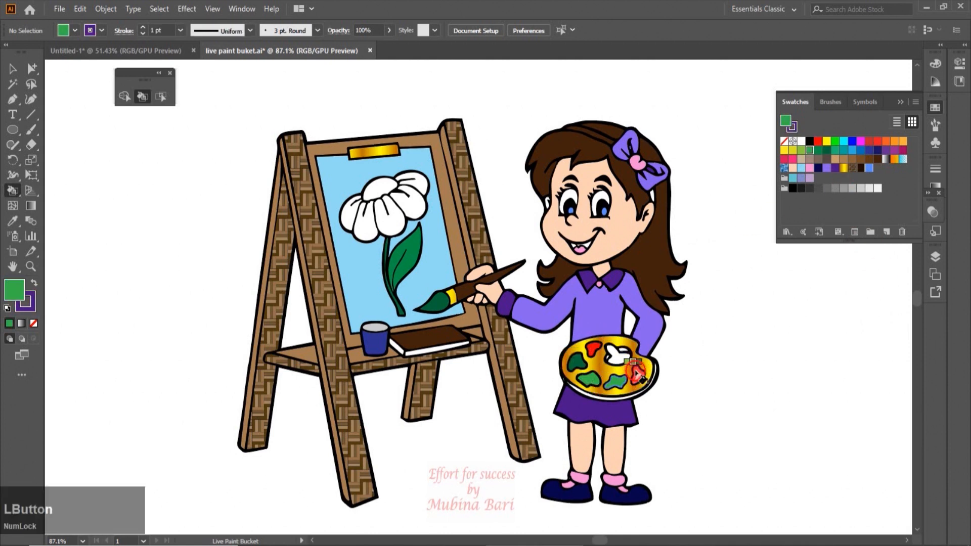
- Paint the palette's remaining two small paint blobs magenta and blue
{"action": "key", "text": "Left"}
{"action": "key", "text": "Left"}
{"action": "key", "text": "Left"}
{"action": "key", "text": "Left"}
{"action": "key", "text": "Left"}
{"action": "key", "text": "Left"}
{"action": "key", "text": "Left"}
{"action": "key", "text": "Left"}
{"action": "key", "text": "Left"}
{"action": "left_click", "coordinate": [636, 374]}
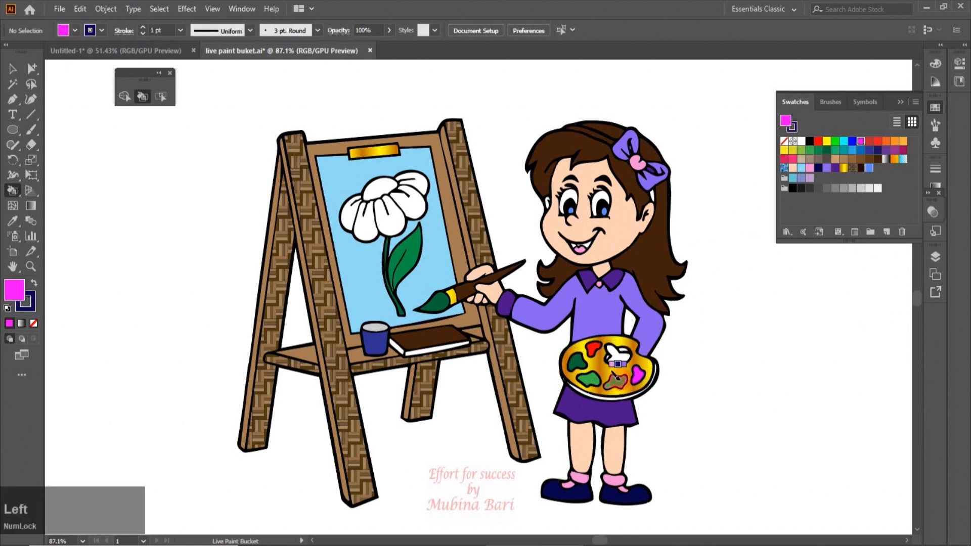
{"action": "left_click", "coordinate": [615, 380]}
- Fill the thin rim along the palette's lower edge with the gold gradient
{"action": "left_click", "coordinate": [844, 168]}
{"action": "left_click", "coordinate": [592, 392]}
{"action": "left_click", "coordinate": [31, 266]}
{"action": "left_click_drag", "start_coordinate": [566, 389], "coordinate": [815, 369]}
{"action": "left_click", "coordinate": [140, 97]}
{"action": "left_click", "coordinate": [597, 394]}
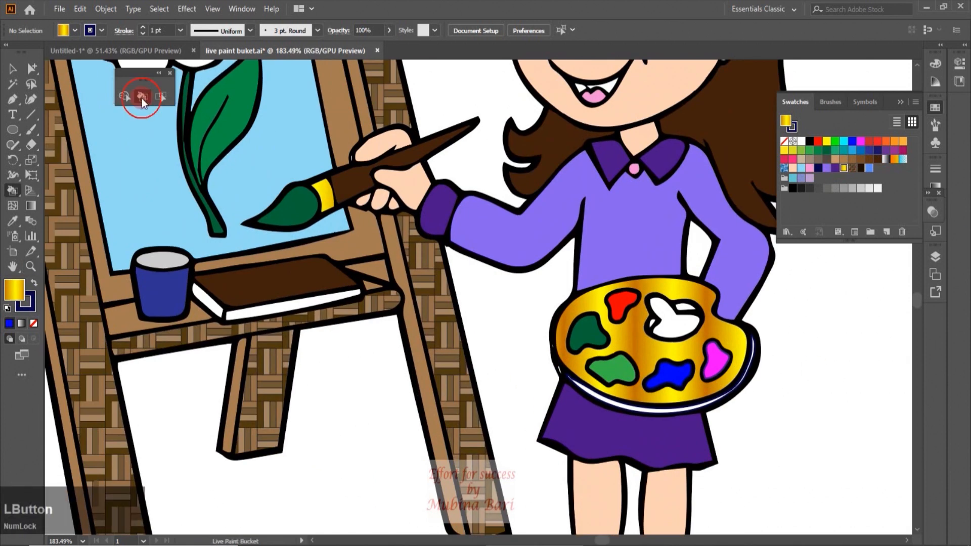
{"action": "key", "text": "z"}
{"action": "left_click_drag", "start_coordinate": [541, 358], "coordinate": [746, 421]}
{"action": "left_click", "coordinate": [143, 97]}
{"action": "left_click", "coordinate": [579, 383]}
{"action": "left_click", "coordinate": [565, 333]}
- Paint the white shape in the palette's thumb hole light brown
{"action": "left_click", "coordinate": [31, 266]}
{"action": "left_click", "coordinate": [422, 230], "text": "alt"}
{"action": "left_click", "coordinate": [852, 188]}
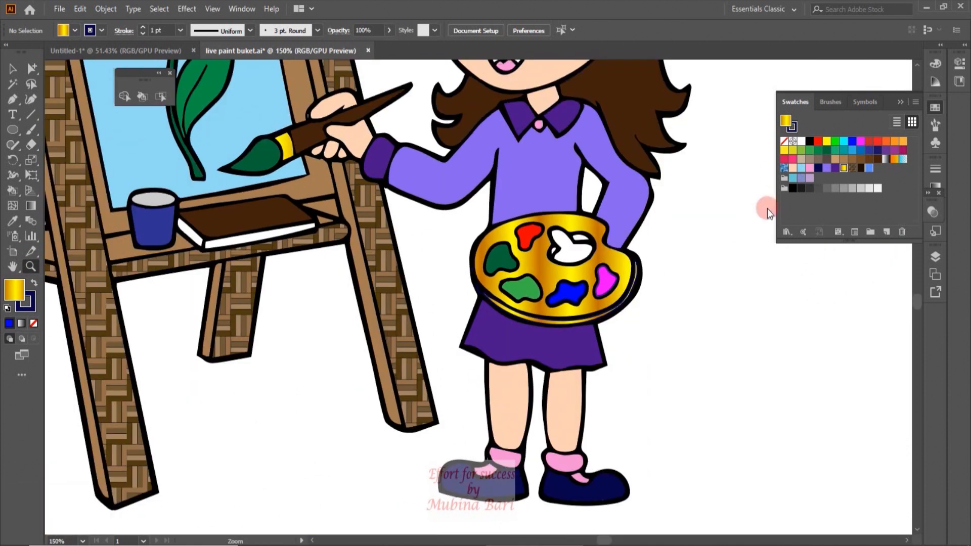
{"action": "left_click", "coordinate": [143, 96]}
{"action": "left_click", "coordinate": [580, 239]}
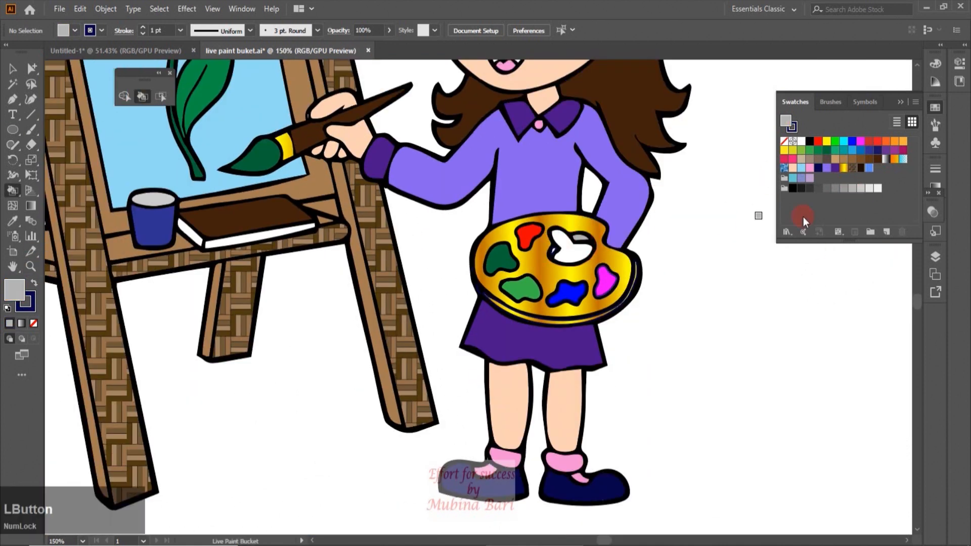
{"action": "left_click", "coordinate": [835, 159]}
{"action": "left_click", "coordinate": [573, 251]}
- Paint the center of the flower on the easel's canvas red
{"action": "left_click", "coordinate": [31, 266]}
{"action": "left_click", "coordinate": [260, 219], "text": "alt"}
{"action": "key", "text": "h"}
{"action": "left_click_drag", "start_coordinate": [391, 177], "coordinate": [516, 300]}
{"action": "left_click", "coordinate": [869, 143]}
{"action": "left_click", "coordinate": [142, 96]}
{"action": "left_click", "coordinate": [321, 170]}
- Paint all the petals of the canvas flower pinkish red
{"action": "left_click", "coordinate": [793, 159]}
{"action": "left_click", "coordinate": [358, 186]}
{"action": "left_click", "coordinate": [334, 202]}
{"action": "left_click", "coordinate": [305, 210]}
{"action": "left_click", "coordinate": [286, 203]}
- Paint the unfilled part of the girl's ear peach and the gap in the hair beneath the bow dark brown
{"action": "left_click", "coordinate": [13, 68]}
{"action": "left_click", "coordinate": [793, 168]}
{"action": "left_click", "coordinate": [142, 96]}
{"action": "left_click", "coordinate": [511, 187]}
{"action": "left_click", "coordinate": [877, 159]}
{"action": "left_click", "coordinate": [632, 179]}
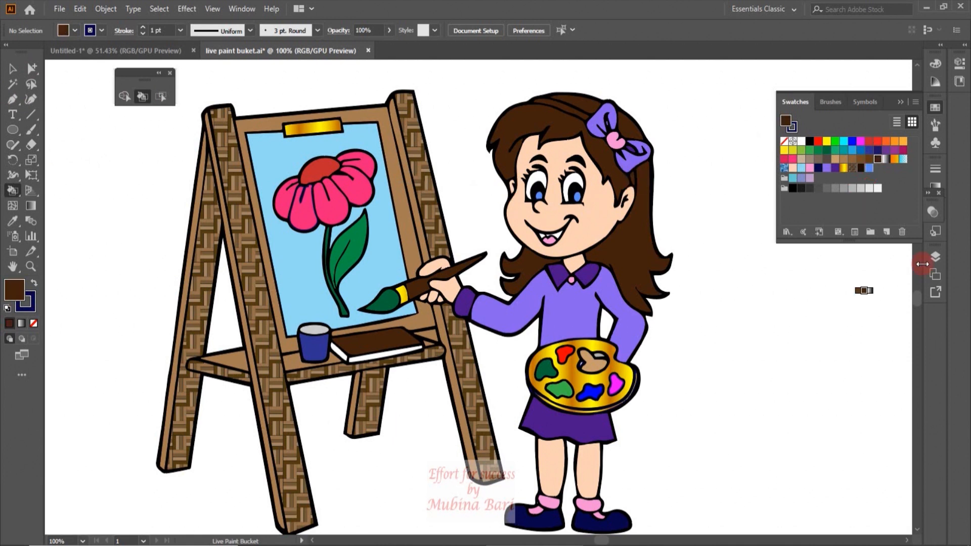